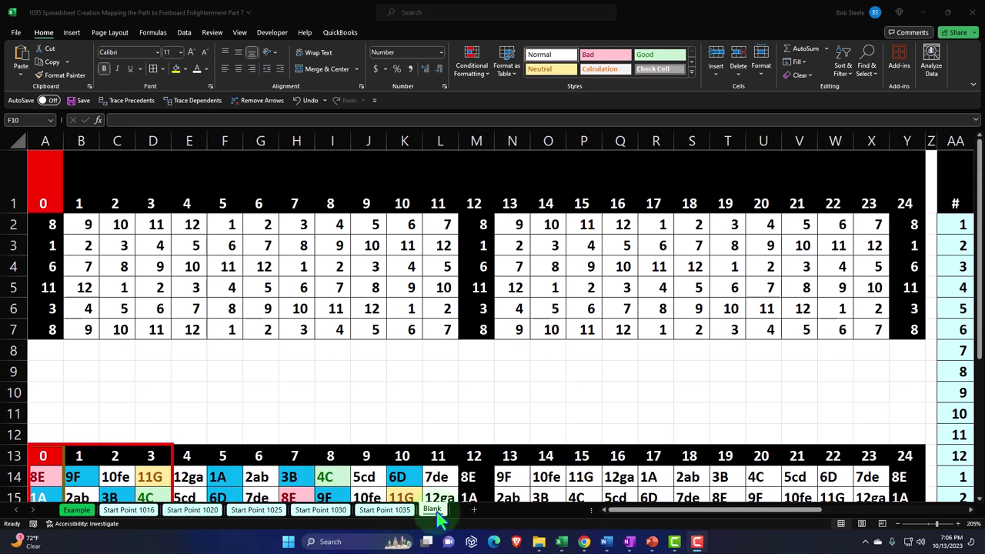
- Check the wrap-around formulas along row 6 toward the note tables
{"action": "left_click", "coordinate": [378, 375]}
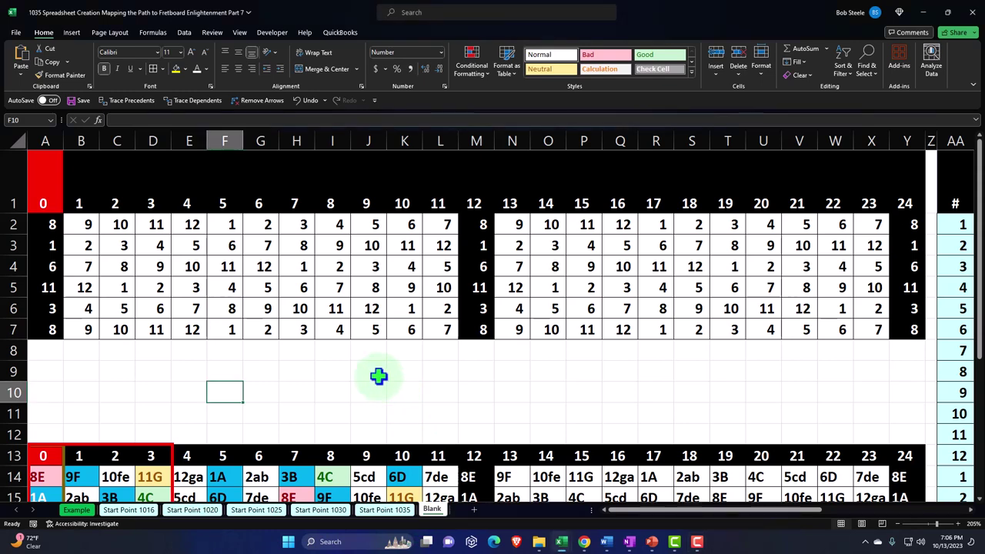
{"action": "left_click", "coordinate": [547, 308]}
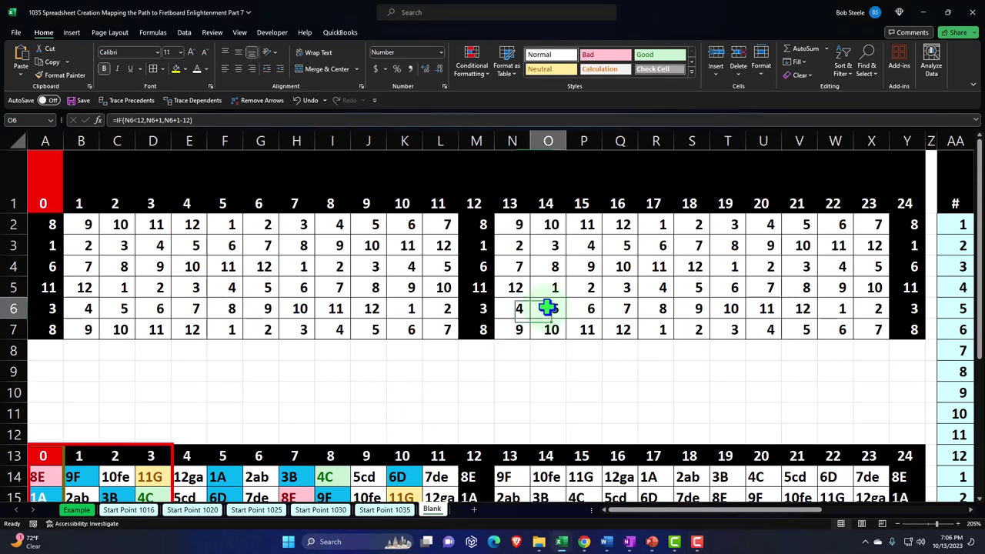
{"action": "key", "text": "Right"}
{"action": "key", "text": "Right"}
{"action": "key", "text": "Right"}
{"action": "key", "text": "Right"}
{"action": "key", "text": "Right"}
{"action": "key", "text": "Right"}
{"action": "key", "text": "Right"}
{"action": "key", "text": "Right"}
{"action": "key", "text": "Right"}
{"action": "key", "text": "Right"}
{"action": "key", "text": "Right"}
{"action": "key", "text": "Right"}
{"action": "key", "text": "Right"}
{"action": "key", "text": "Right"}
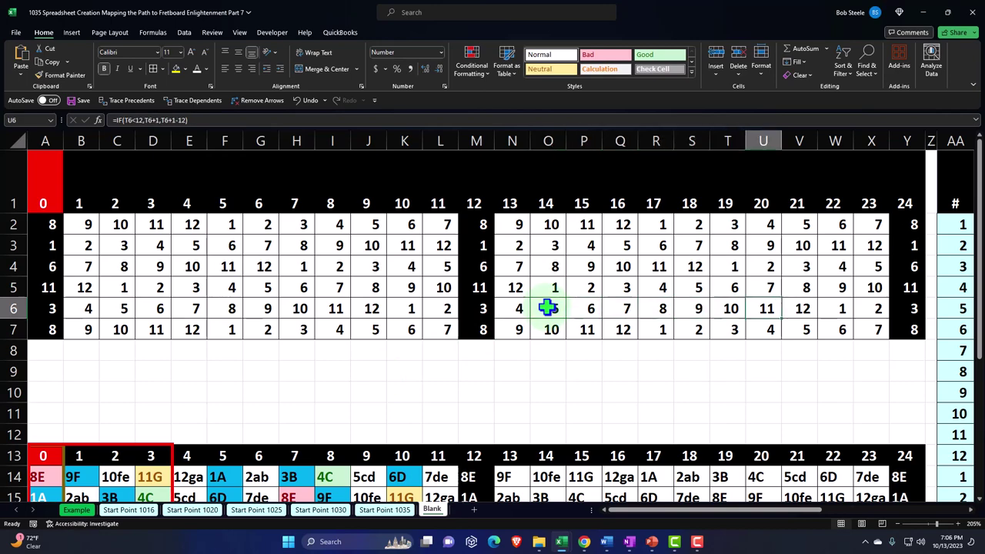
{"action": "key", "text": "Right"}
{"action": "key", "text": "Right"}
{"action": "key", "text": "Right"}
{"action": "key", "text": "Right"}
{"action": "key", "text": "Right"}
{"action": "key", "text": "Right"}
{"action": "key", "text": "Right"}
{"action": "key", "text": "Right"}
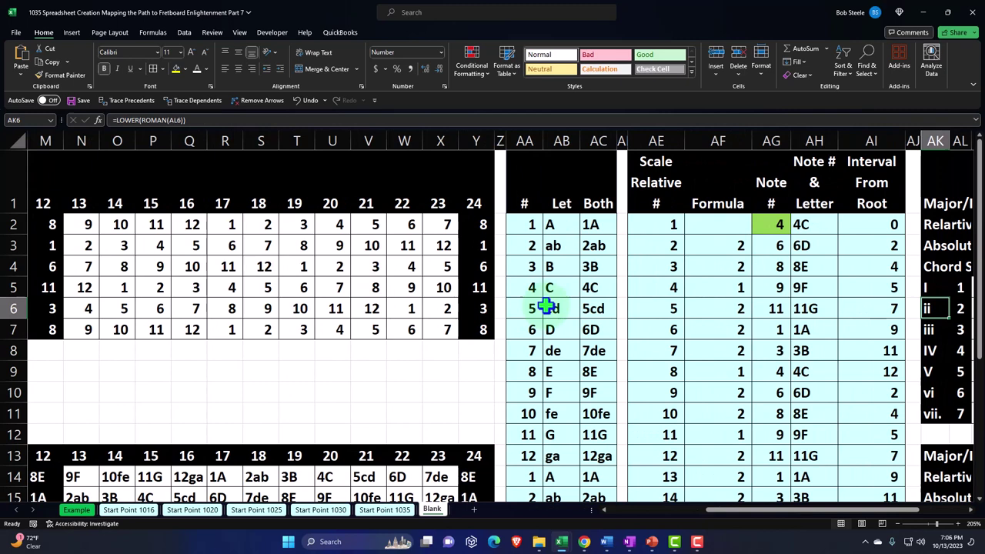
- Review the letter note column from A down through E and ga
{"action": "left_click", "coordinate": [553, 224]}
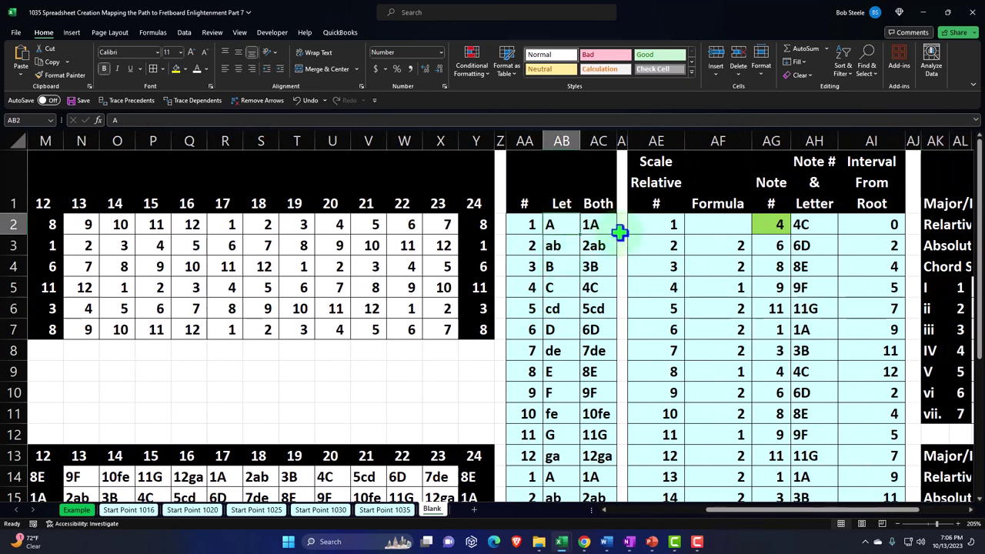
{"action": "key", "text": "Down"}
{"action": "key", "text": "Down"}
{"action": "key", "text": "Down"}
{"action": "key", "text": "Down"}
{"action": "key", "text": "Down"}
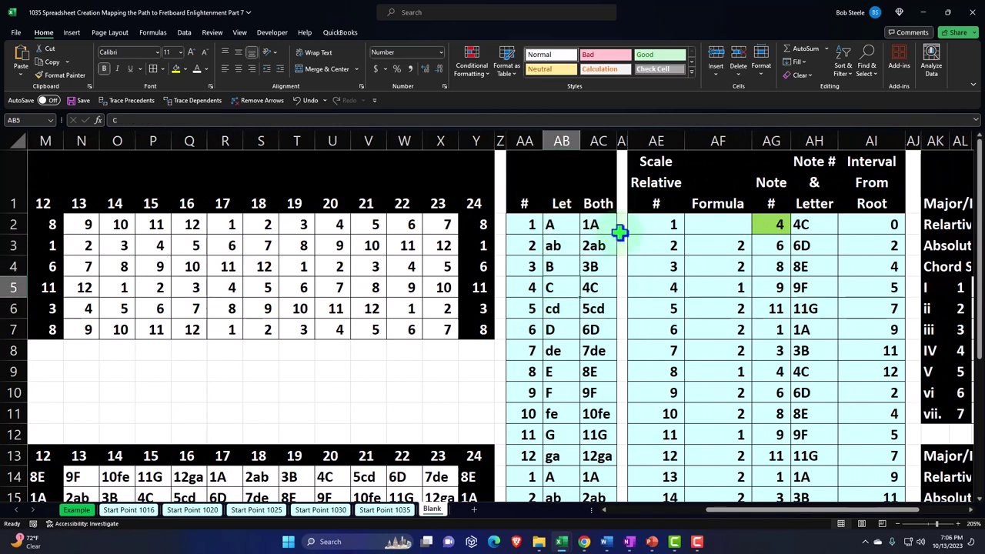
{"action": "key", "text": "Down"}
{"action": "key", "text": "Down"}
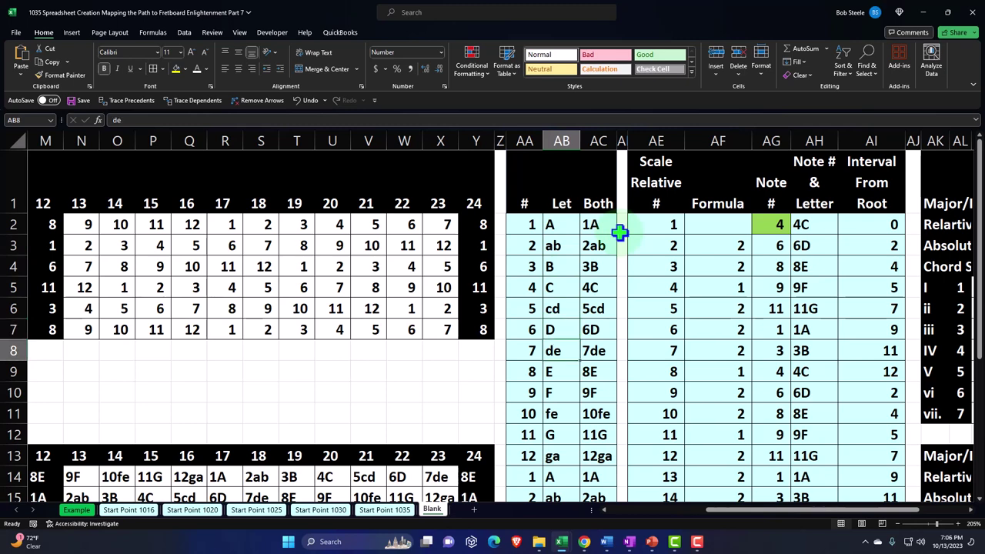
{"action": "key", "text": "Down"}
{"action": "key", "text": "Down"}
{"action": "key", "text": "Down"}
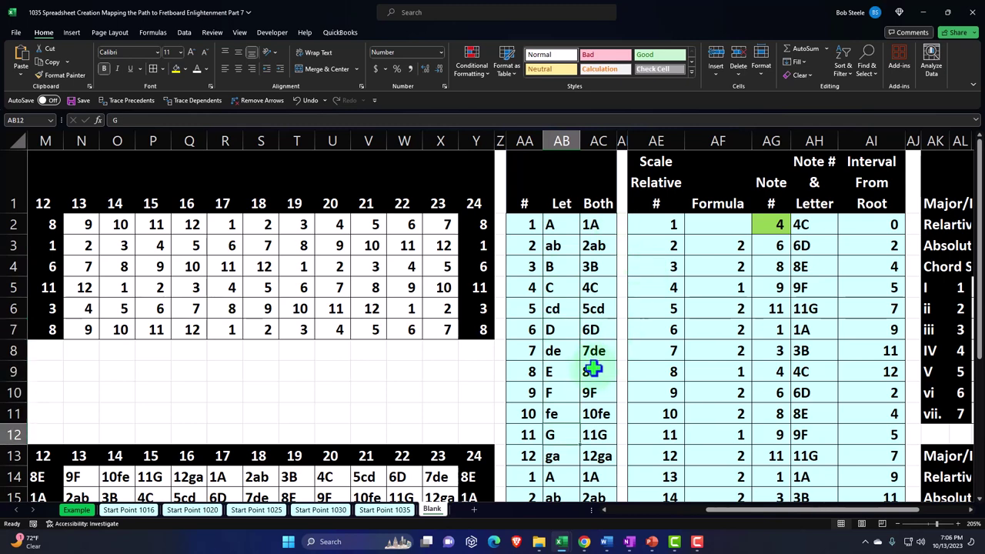
{"action": "scroll", "coordinate": [588, 369], "scroll_direction": "down", "scroll_amount": 1}
{"action": "left_click", "coordinate": [565, 396]}
{"action": "scroll", "coordinate": [566, 398], "scroll_direction": "down", "scroll_amount": 3}
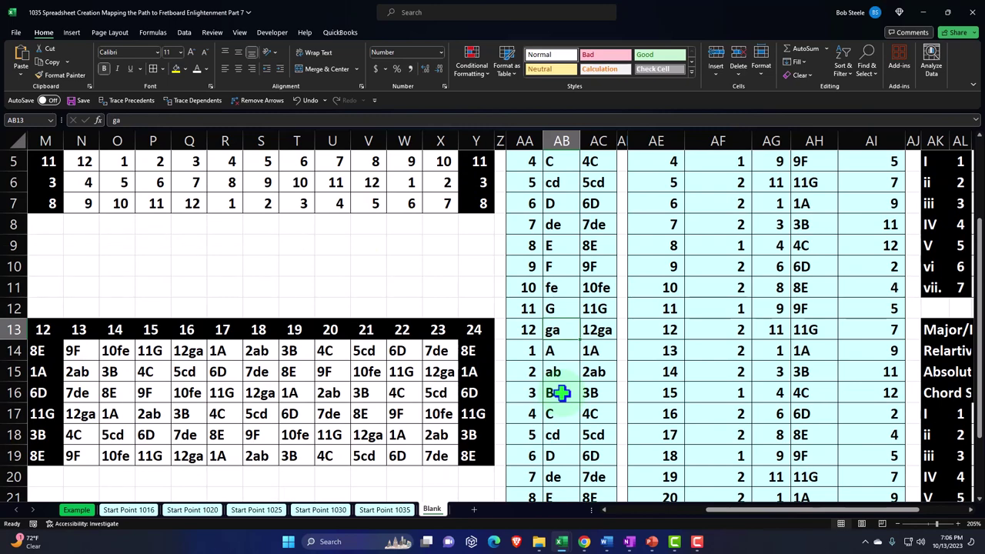
{"action": "scroll", "coordinate": [560, 393], "scroll_direction": "up", "scroll_amount": 2, "text": "ctrl"}
{"action": "scroll", "coordinate": [560, 393], "scroll_direction": "up", "scroll_amount": 2}
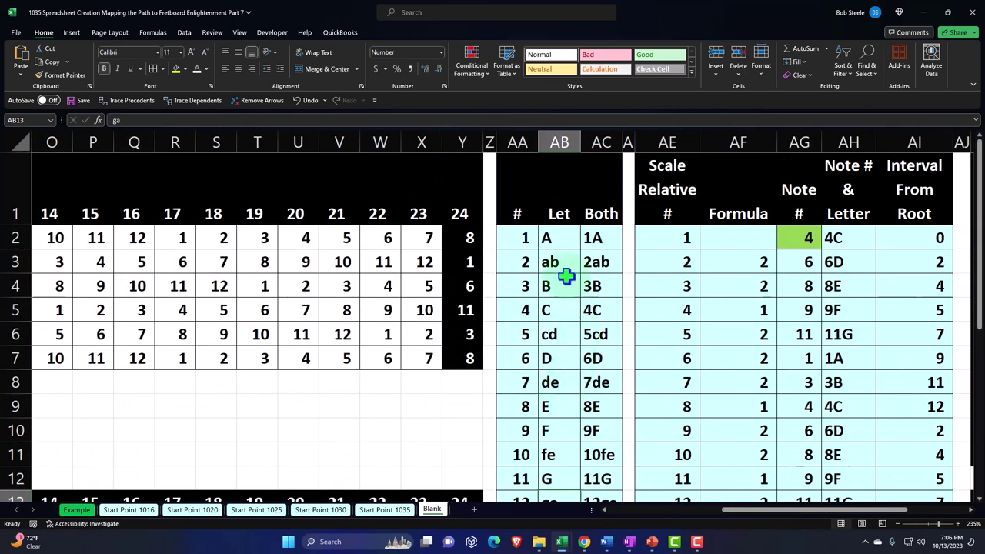
{"action": "left_click", "coordinate": [554, 241]}
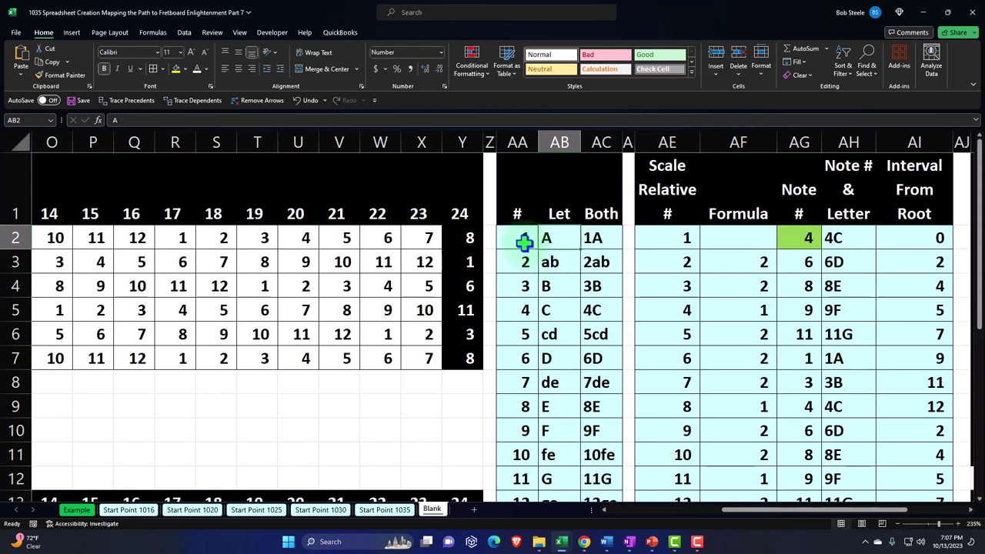
- Review the note number column, starting from note number 1
{"action": "left_click", "coordinate": [519, 245]}
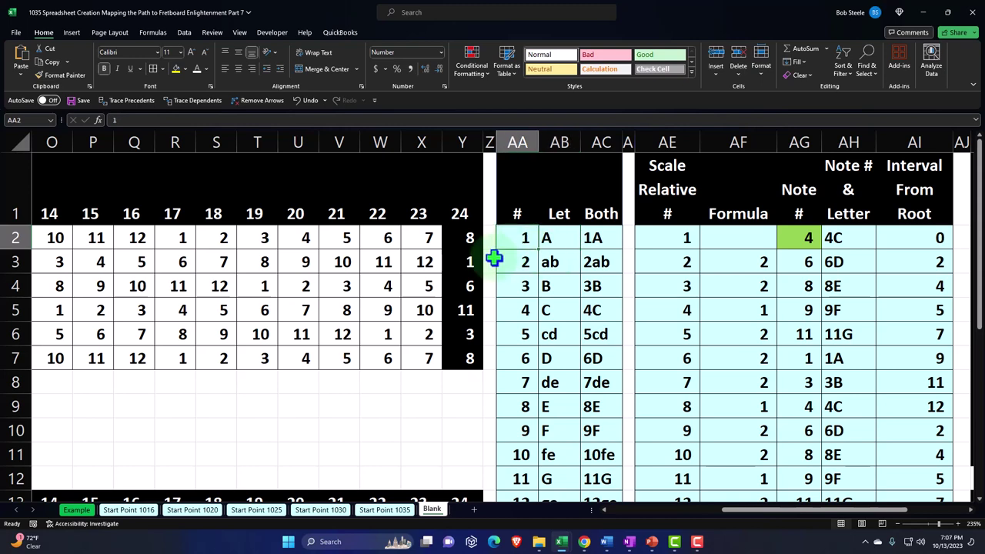
{"action": "key", "text": "Down"}
{"action": "key", "text": "Down"}
{"action": "key", "text": "Down"}
{"action": "key", "text": "Down"}
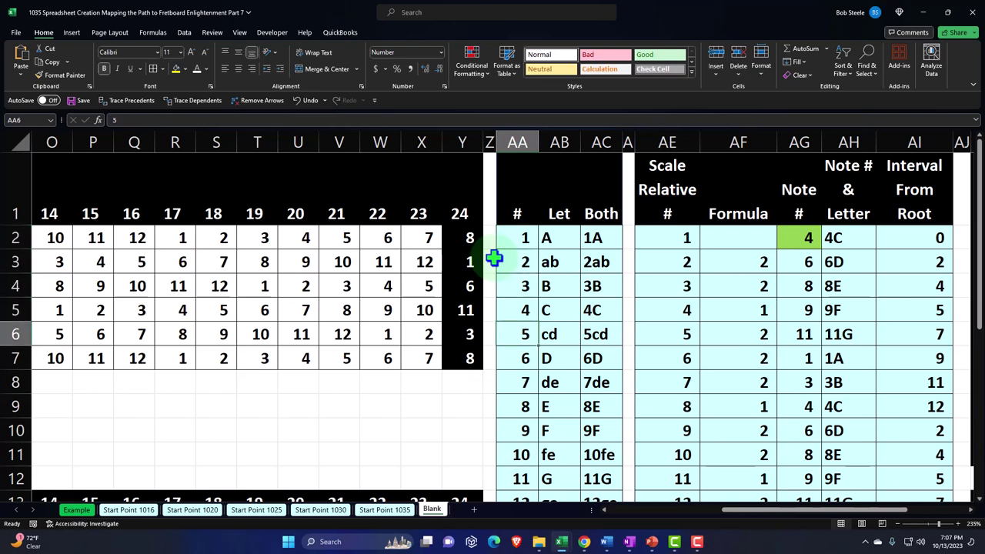
{"action": "key", "text": "Down"}
{"action": "key", "text": "Down"}
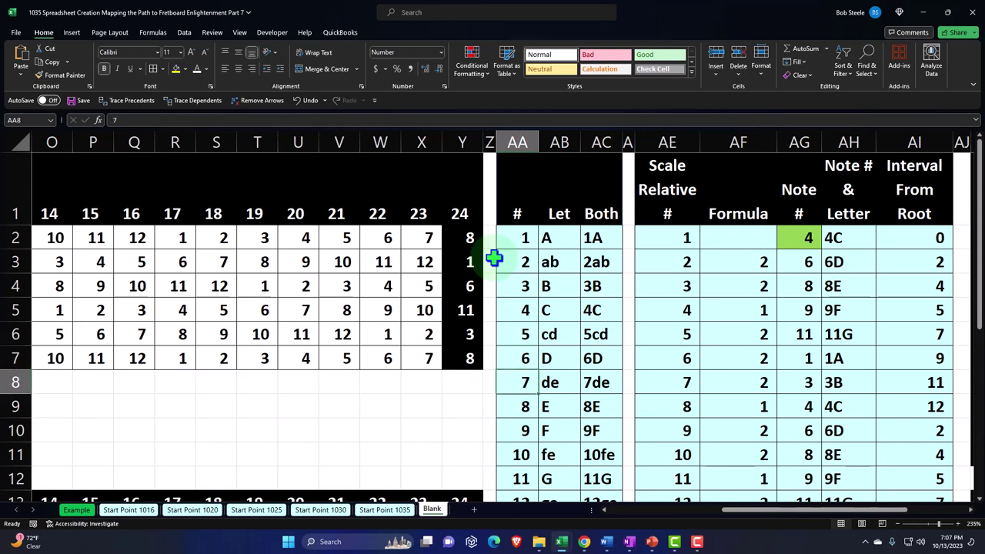
{"action": "key", "text": "Down"}
{"action": "key", "text": "Down"}
{"action": "key", "text": "Down"}
{"action": "key", "text": "Down"}
{"action": "key", "text": "Down"}
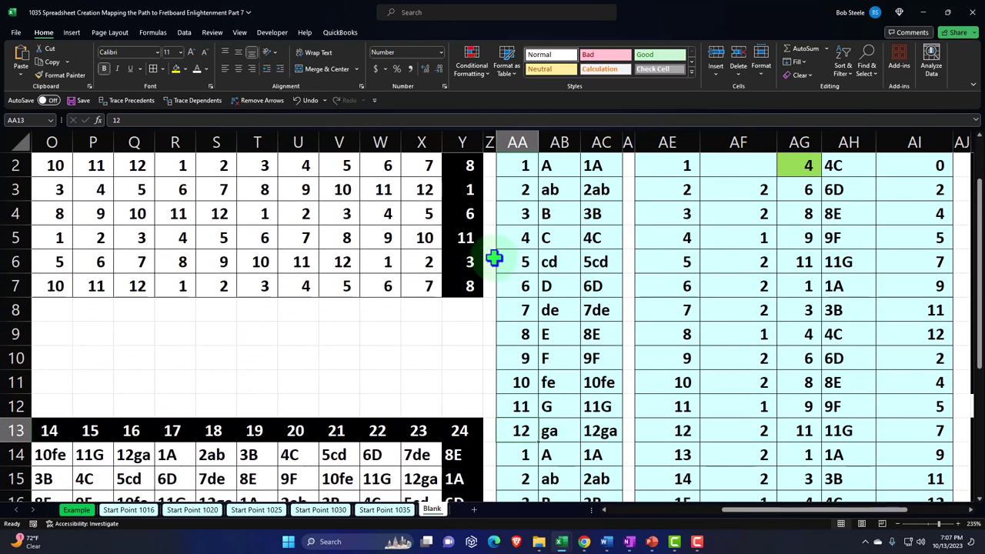
{"action": "key", "text": "Up"}
{"action": "key", "text": "Up"}
{"action": "key", "text": "Up"}
{"action": "key", "text": "Up"}
{"action": "key", "text": "Up"}
{"action": "key", "text": "Up"}
{"action": "key", "text": "Up"}
{"action": "key", "text": "Up"}
{"action": "key", "text": "Up"}
{"action": "key", "text": "Up"}
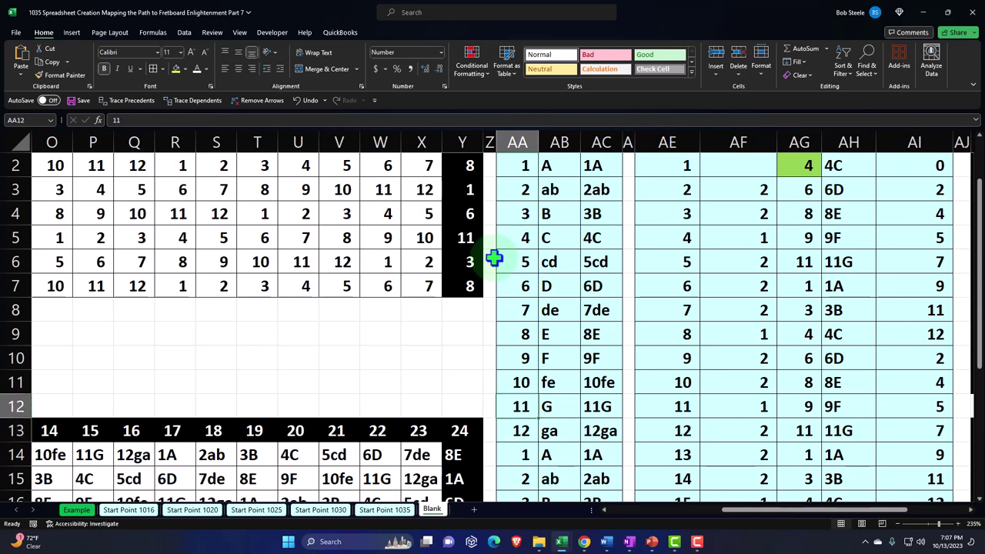
{"action": "key", "text": "Up"}
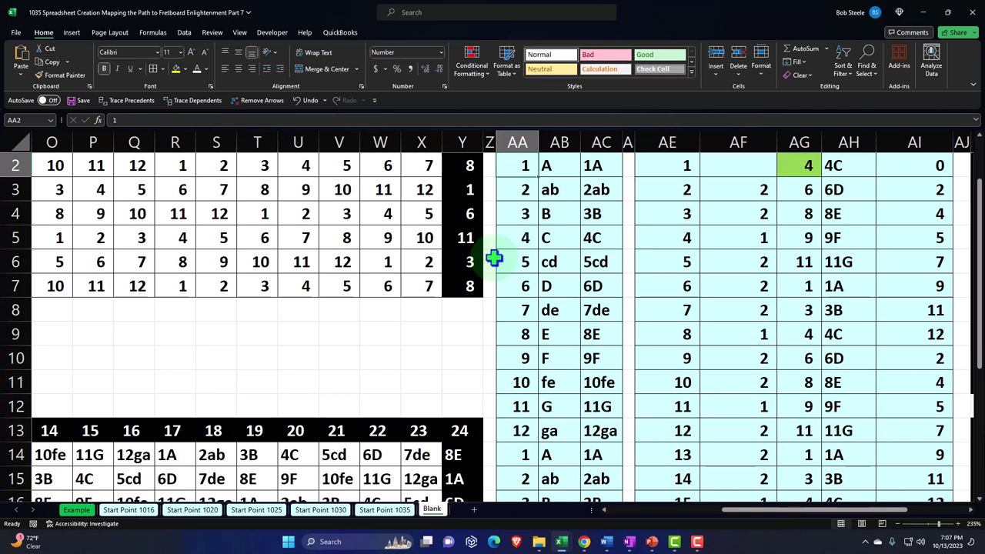
- Check the letter E entry, then select note number 1 with letter A
{"action": "left_click", "coordinate": [561, 336]}
{"action": "scroll", "coordinate": [562, 339], "scroll_direction": "down", "scroll_amount": 2}
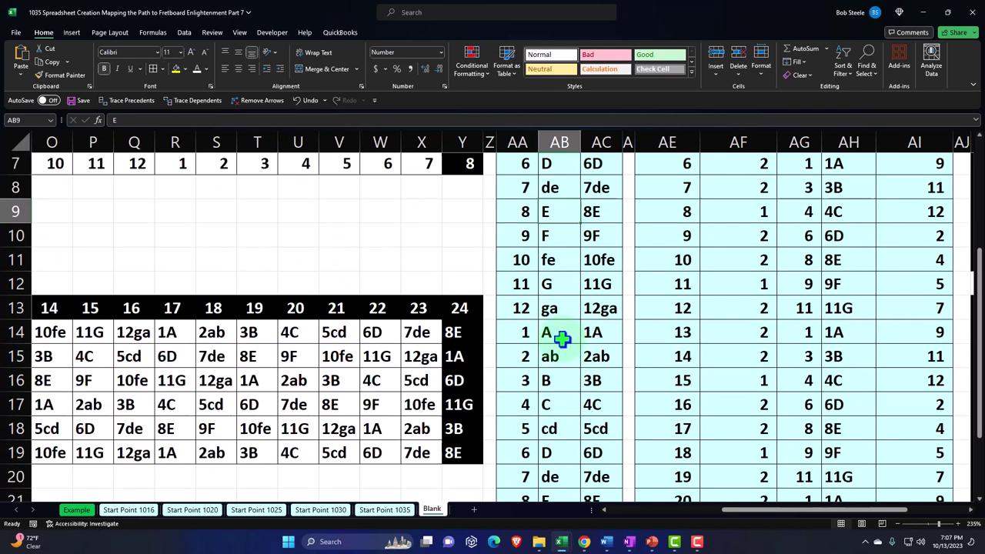
{"action": "scroll", "coordinate": [560, 339], "scroll_direction": "down", "scroll_amount": 1}
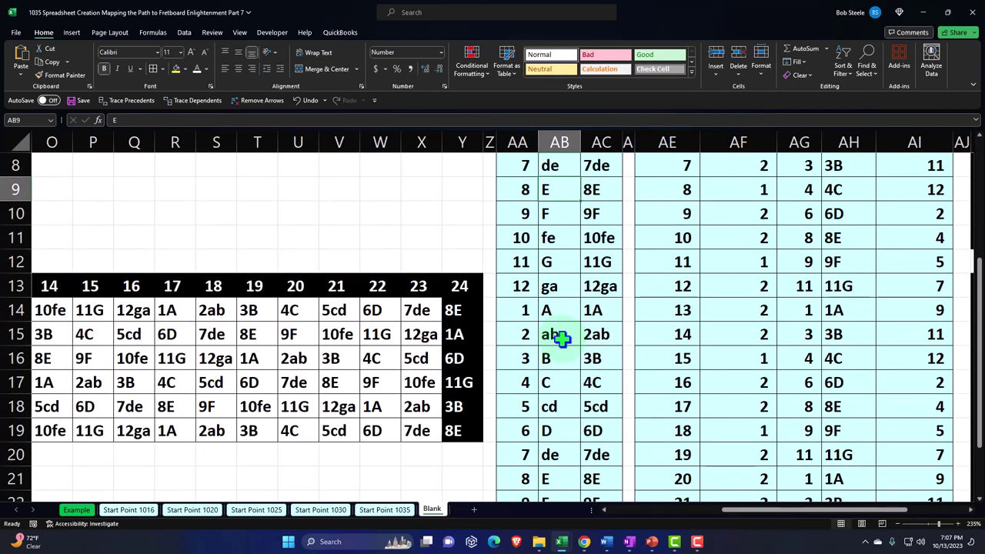
{"action": "scroll", "coordinate": [560, 335], "scroll_direction": "up", "scroll_amount": 3}
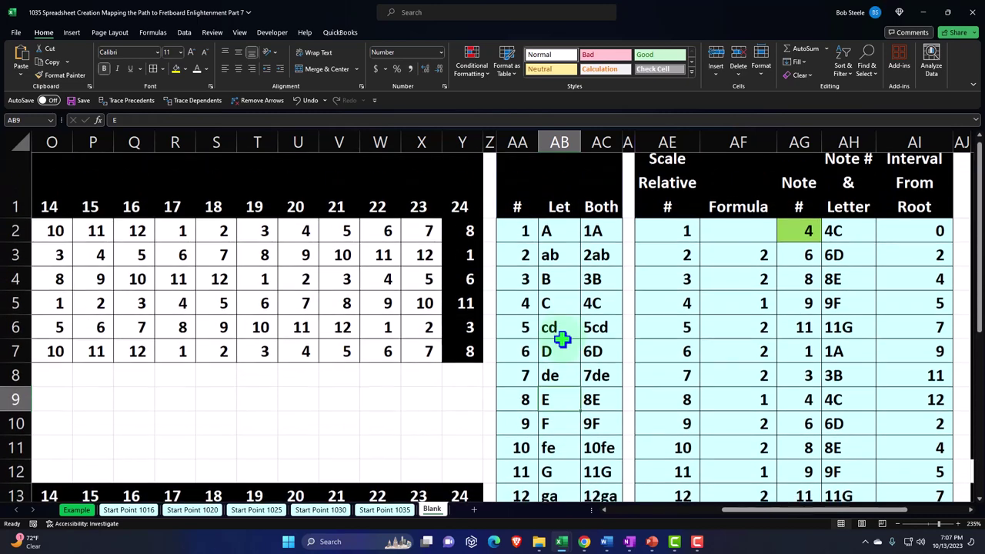
{"action": "left_click", "coordinate": [529, 238]}
{"action": "left_click_drag", "start_coordinate": [529, 238], "coordinate": [544, 238]}
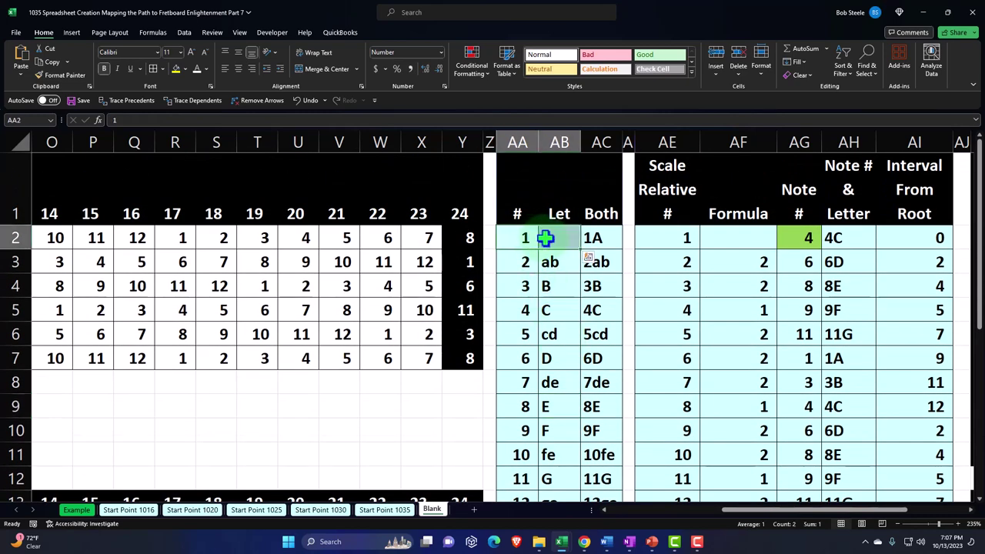
- Inspect the combined number-letter formula's references and the root note value 4 in row 2
{"action": "left_click", "coordinate": [610, 239]}
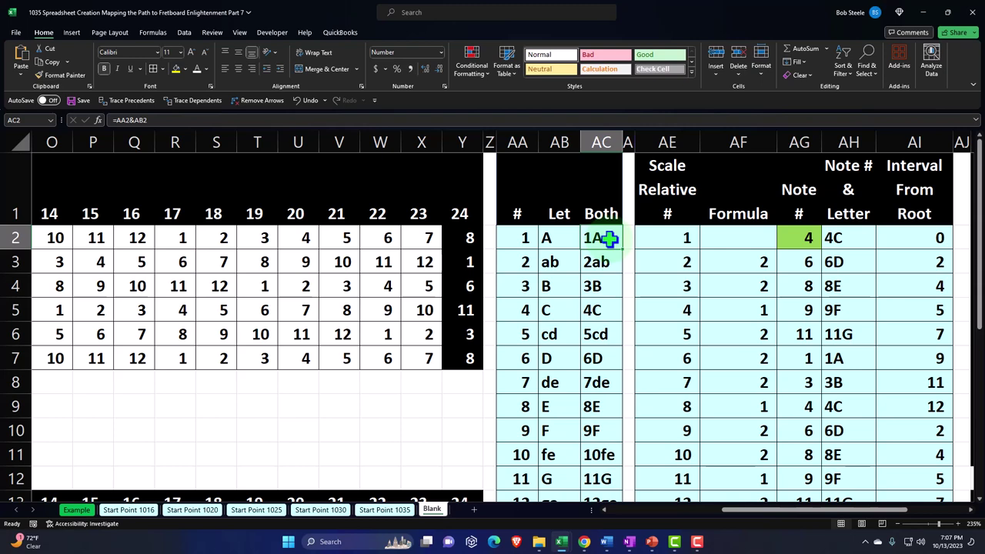
{"action": "double_click", "coordinate": [610, 239]}
{"action": "key", "text": "Escape"}
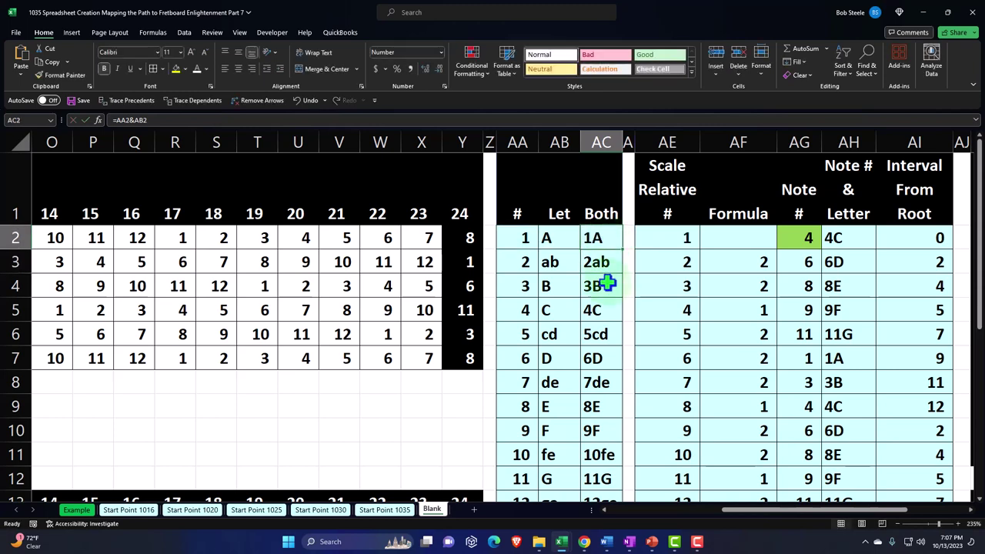
{"action": "key", "text": "Right"}
{"action": "key", "text": "Right"}
{"action": "key", "text": "Right"}
{"action": "key", "text": "Right"}
{"action": "key", "text": "Right"}
{"action": "key", "text": "Right"}
{"action": "key", "text": "Right"}
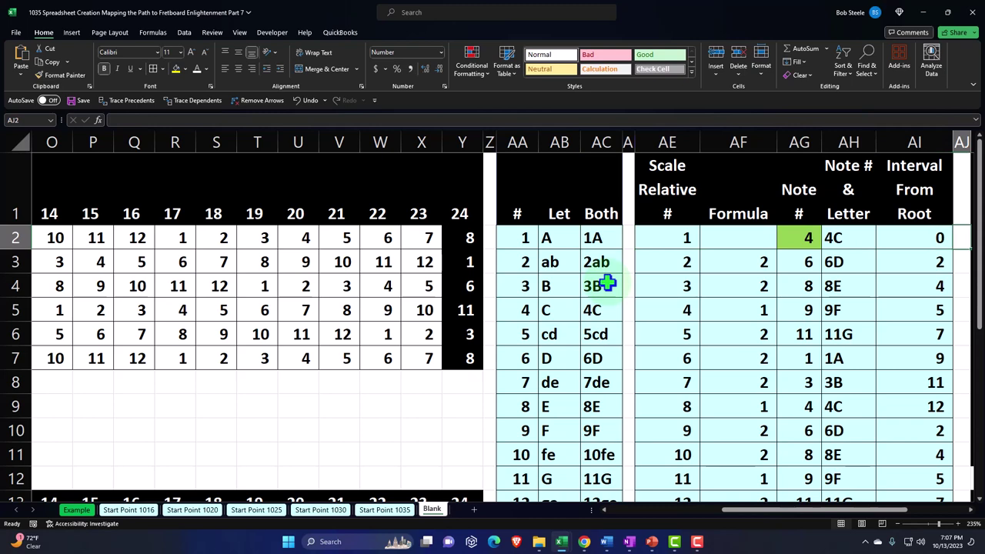
{"action": "key", "text": "Left"}
{"action": "key", "text": "Left"}
{"action": "key", "text": "Left"}
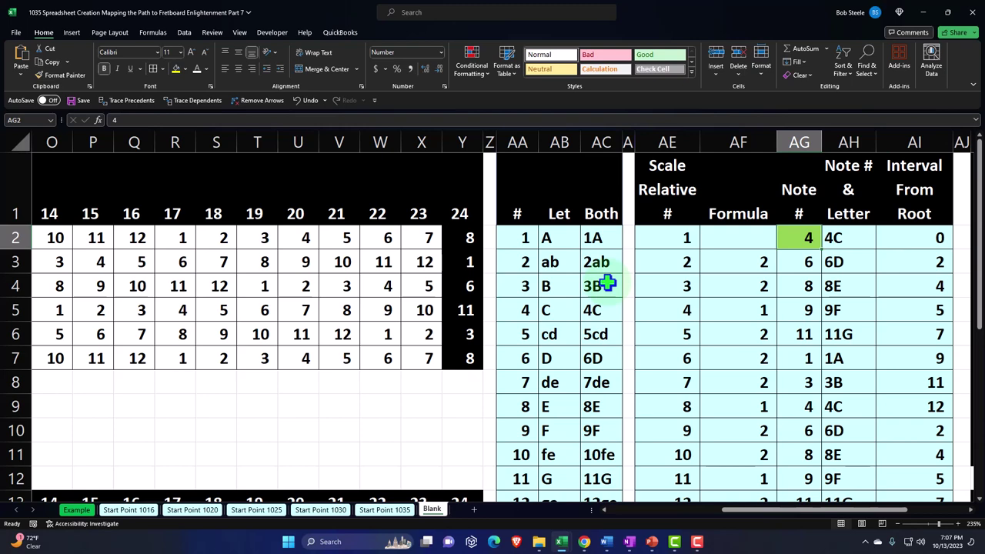
{"action": "key", "text": "Left"}
{"action": "key", "text": "Right"}
{"action": "key", "text": "Right"}
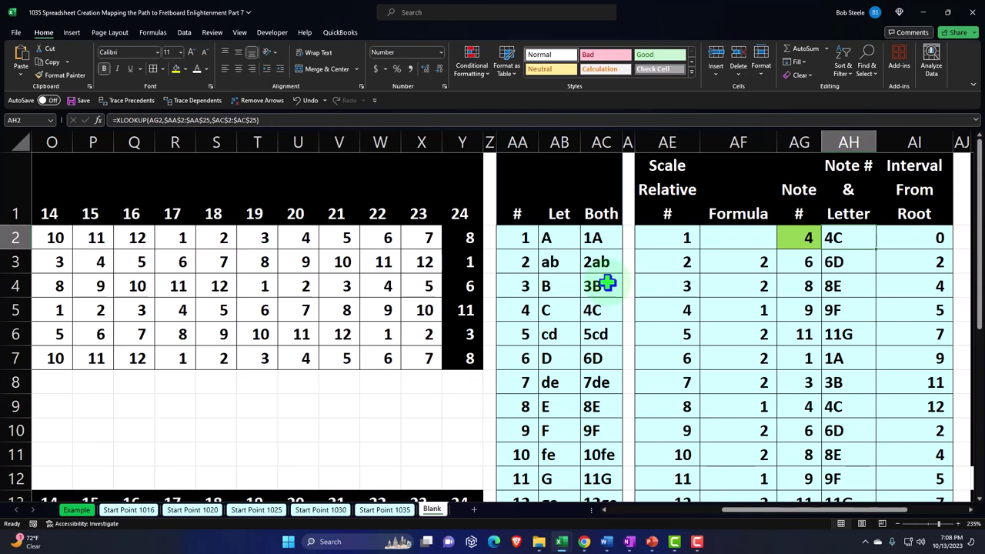
{"action": "key", "text": "Left"}
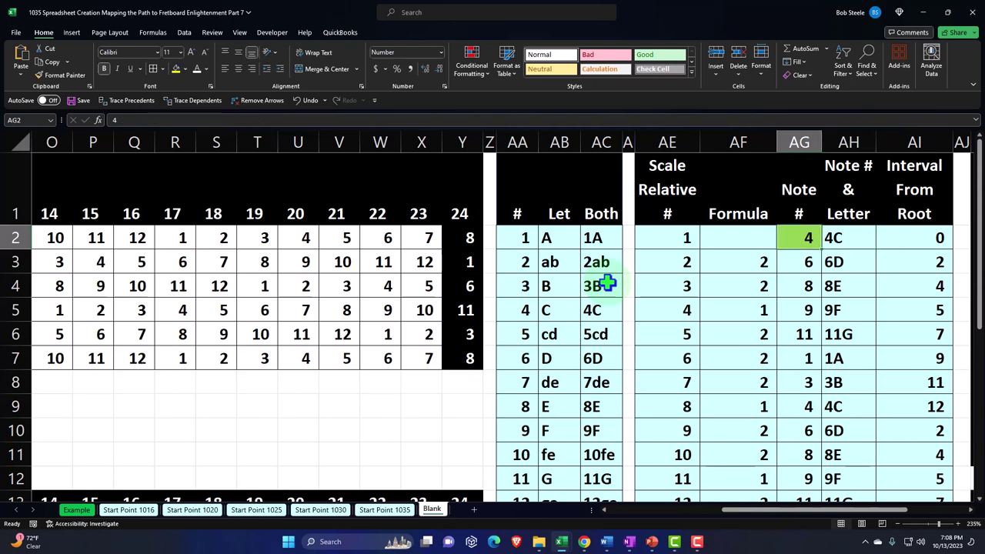
- Review the scale's interval steps of 2, 2 and 1 in the Formula column
{"action": "key", "text": "Down"}
{"action": "key", "text": "Left"}
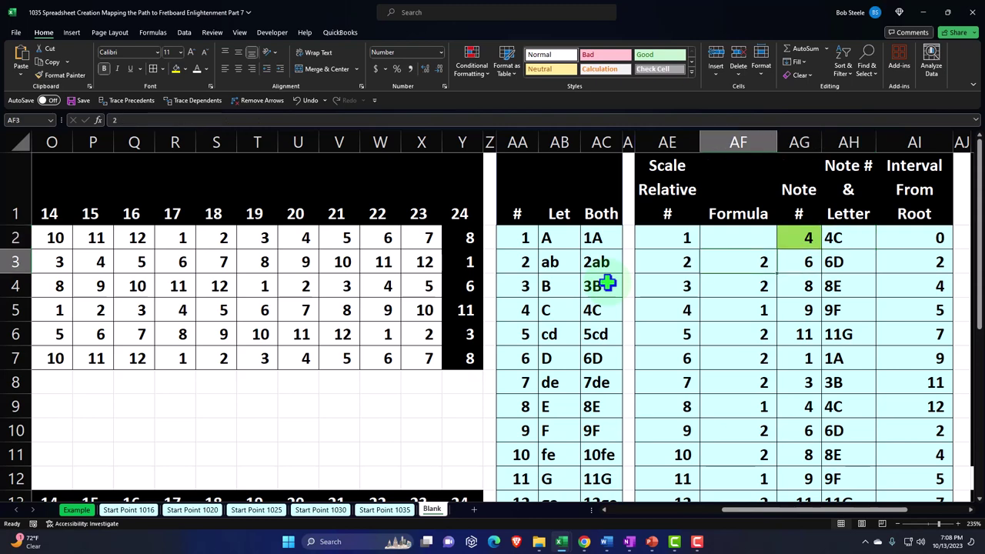
{"action": "key", "text": "Down"}
{"action": "key", "text": "Down"}
{"action": "key", "text": "Down"}
{"action": "key", "text": "Down"}
{"action": "key", "text": "Down"}
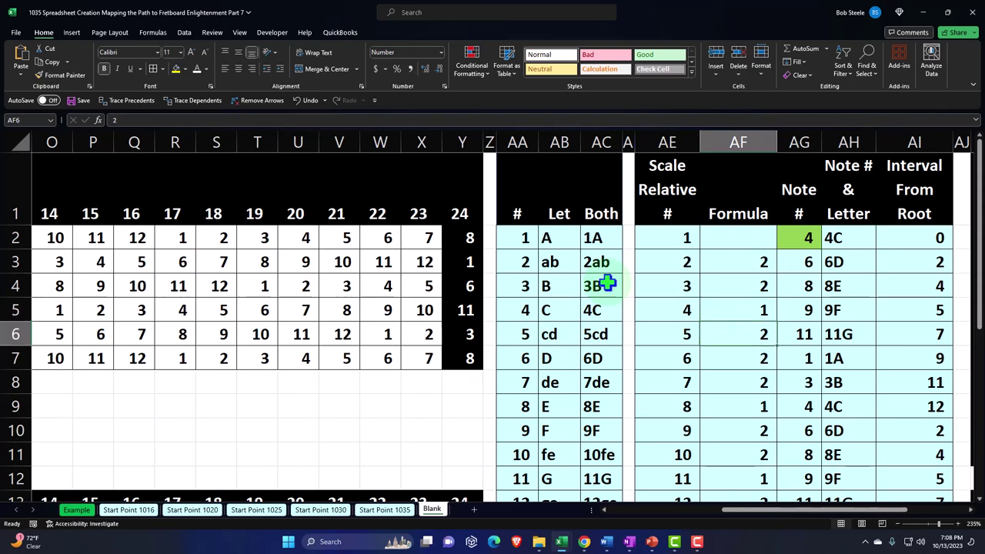
{"action": "key", "text": "Down"}
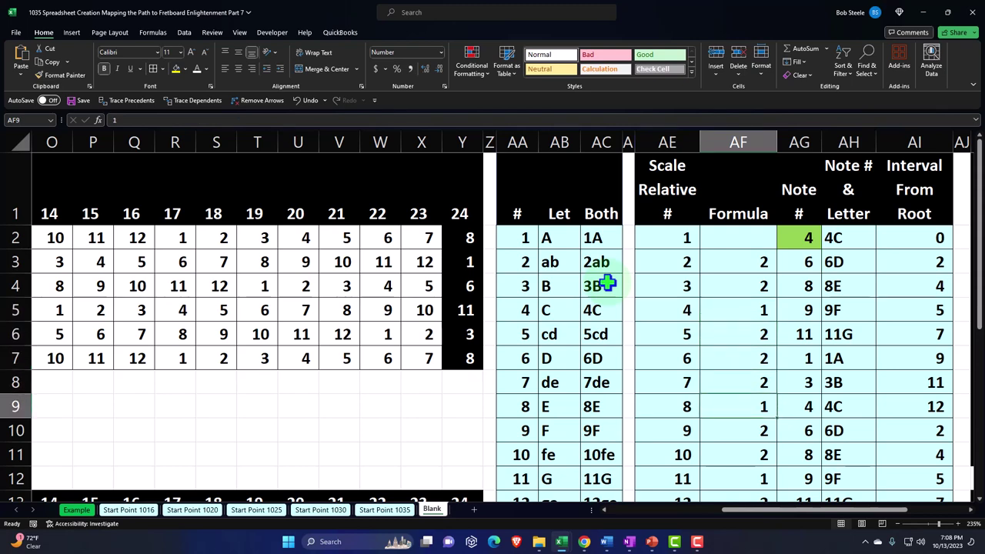
{"action": "key", "text": "Up"}
{"action": "key", "text": "Up"}
{"action": "key", "text": "Up"}
{"action": "key", "text": "Up"}
{"action": "key", "text": "Up"}
{"action": "key", "text": "Up"}
{"action": "key", "text": "Down"}
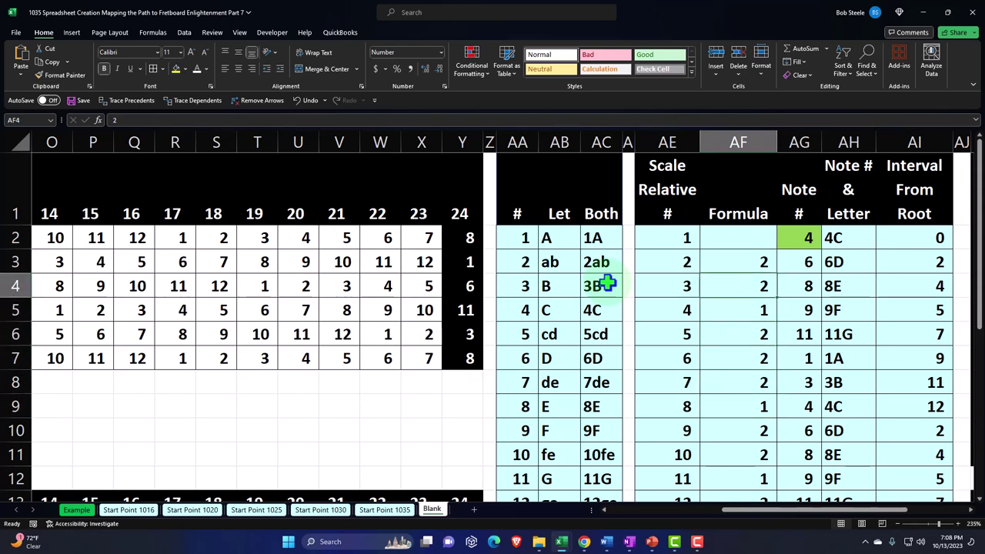
{"action": "key", "text": "Down"}
{"action": "key", "text": "Down"}
{"action": "key", "text": "Down"}
{"action": "key", "text": "Down"}
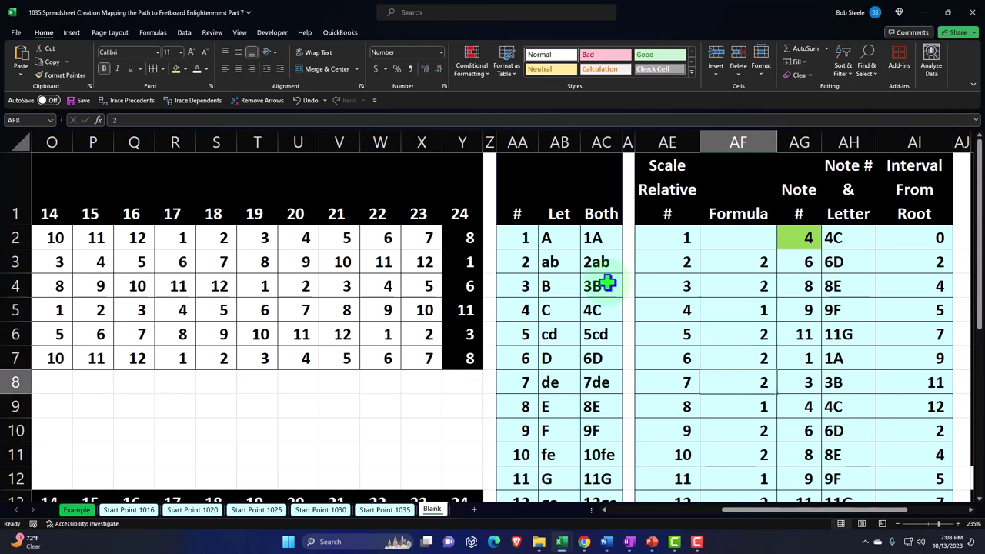
{"action": "key", "text": "Down"}
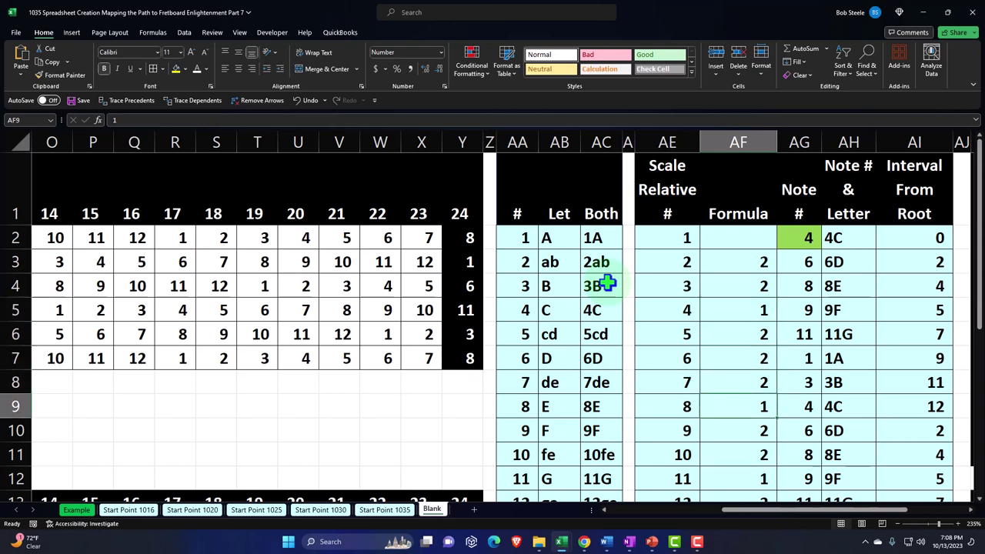
- Review the IF note formulas in column AG from the root in AG2 down to AG8
{"action": "key", "text": "Up"}
{"action": "key", "text": "Up"}
{"action": "key", "text": "Up"}
{"action": "key", "text": "Up"}
{"action": "key", "text": "Up"}
{"action": "key", "text": "Up"}
{"action": "key", "text": "Up"}
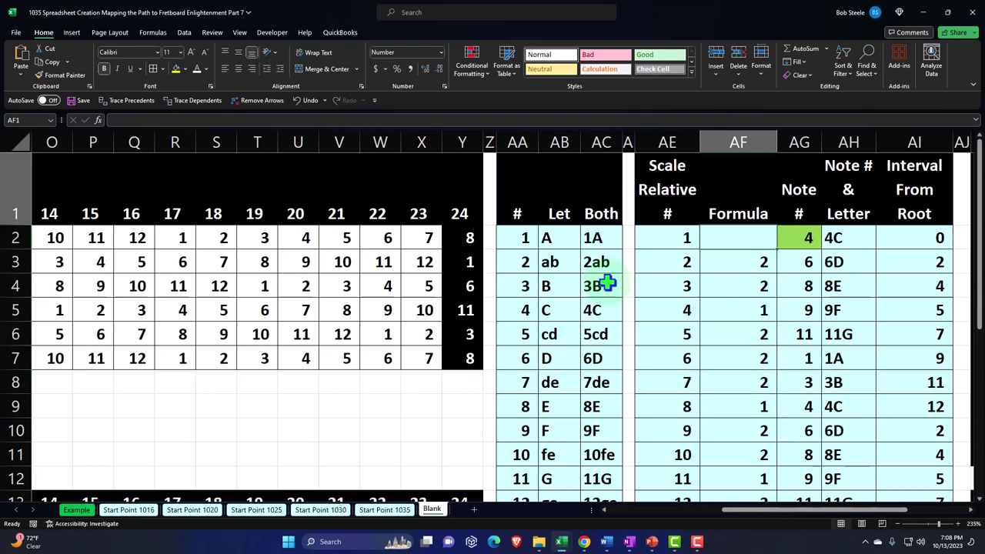
{"action": "key", "text": "Right"}
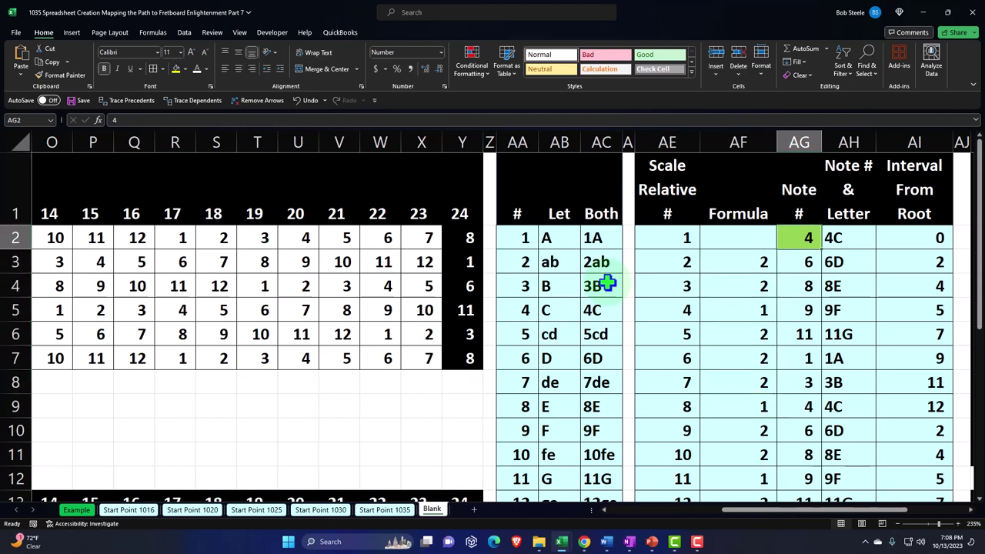
{"action": "key", "text": "Down"}
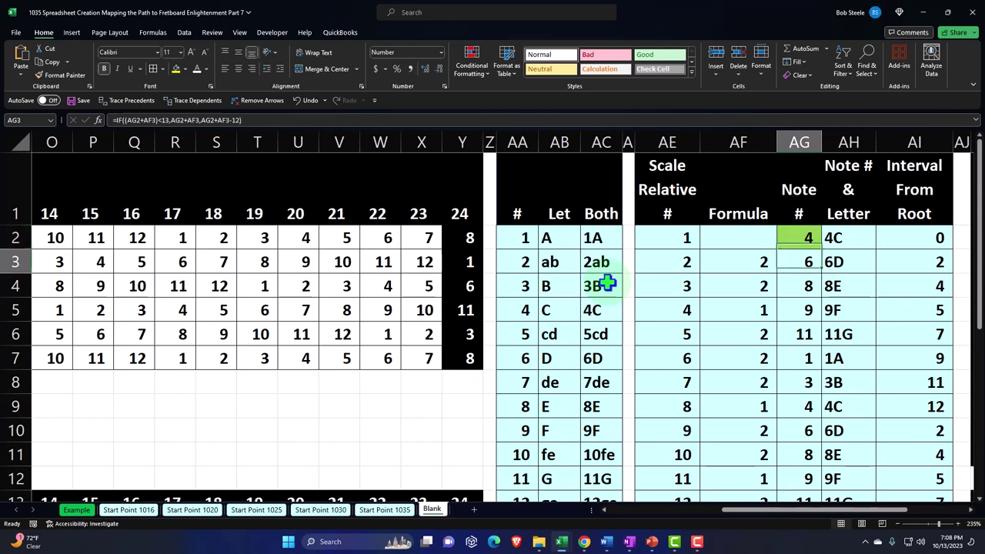
{"action": "key", "text": "Down"}
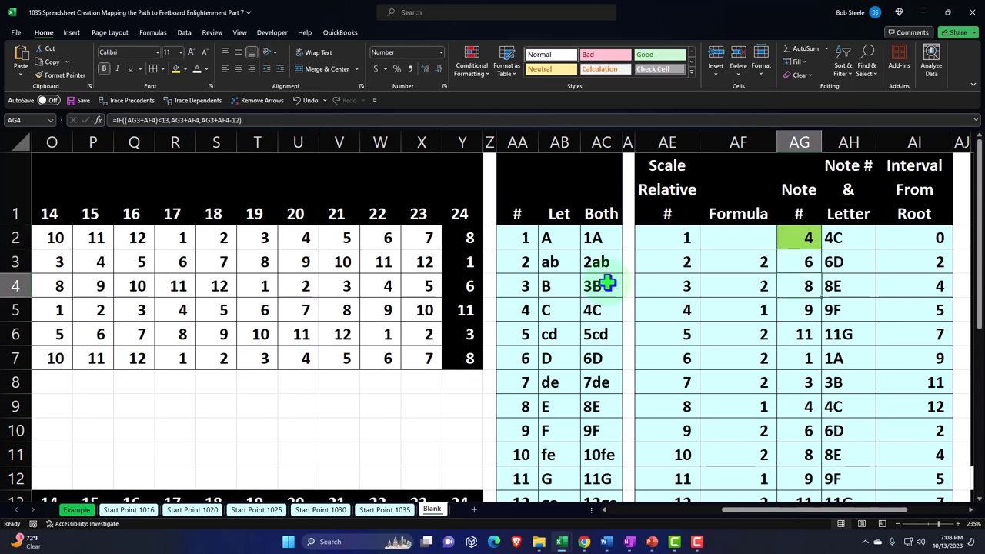
{"action": "key", "text": "Down"}
{"action": "key", "text": "Down"}
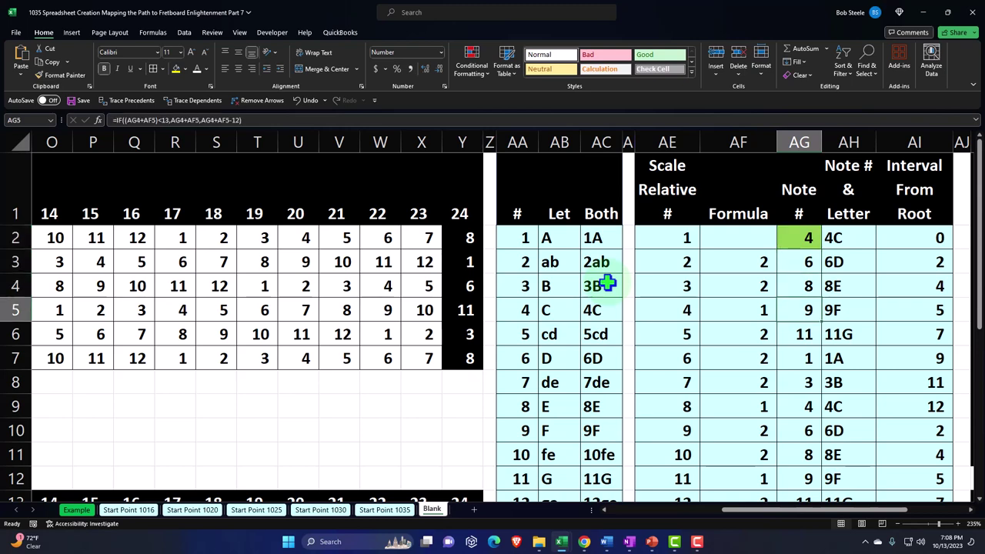
{"action": "key", "text": "Down"}
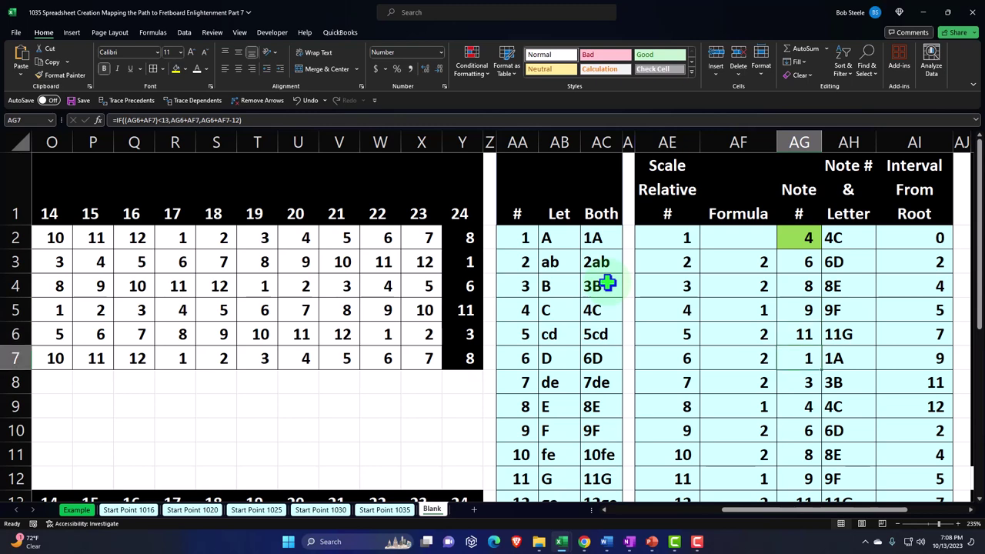
{"action": "key", "text": "Down"}
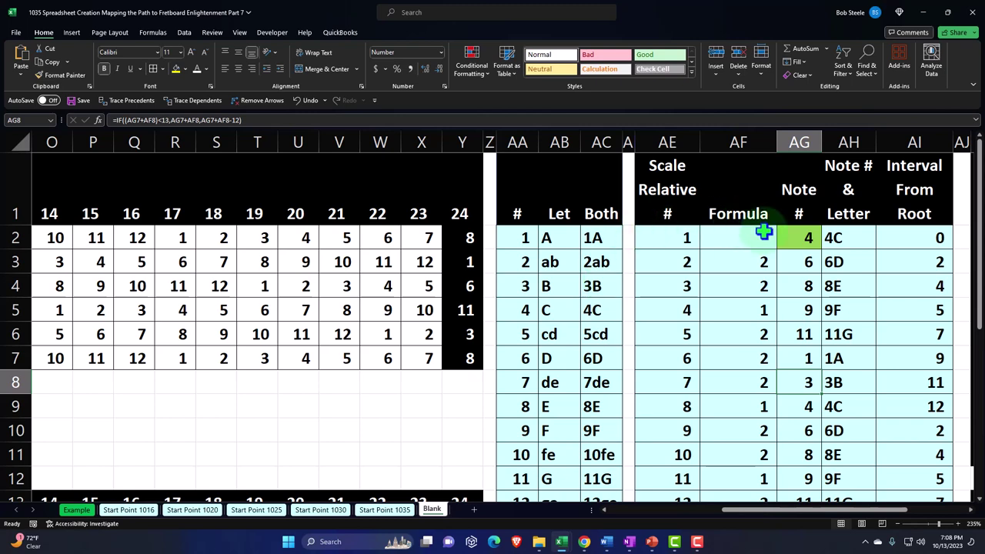
- Change the root note in AG2 to 3 and check the recalculated AG and AH formulas
{"action": "left_click", "coordinate": [796, 232]}
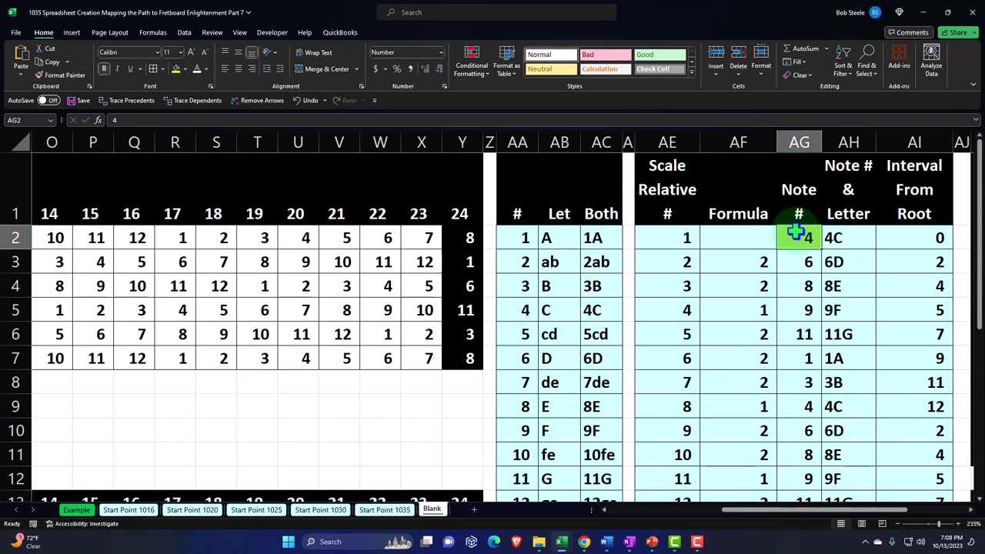
{"action": "type", "text": "3"}
{"action": "key", "text": "Return"}
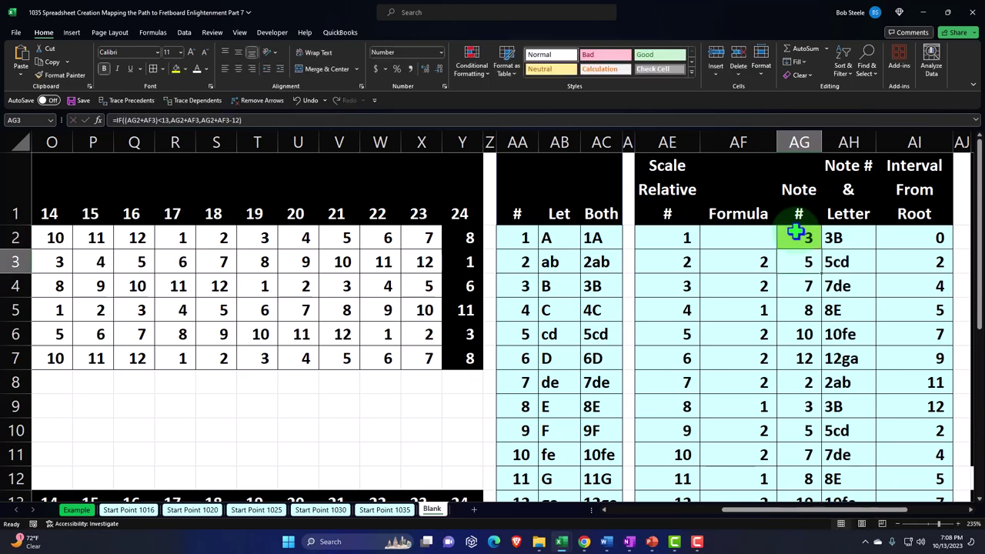
{"action": "key", "text": "Right"}
{"action": "key", "text": "Down"}
{"action": "key", "text": "Down"}
{"action": "key", "text": "Down"}
{"action": "key", "text": "Down"}
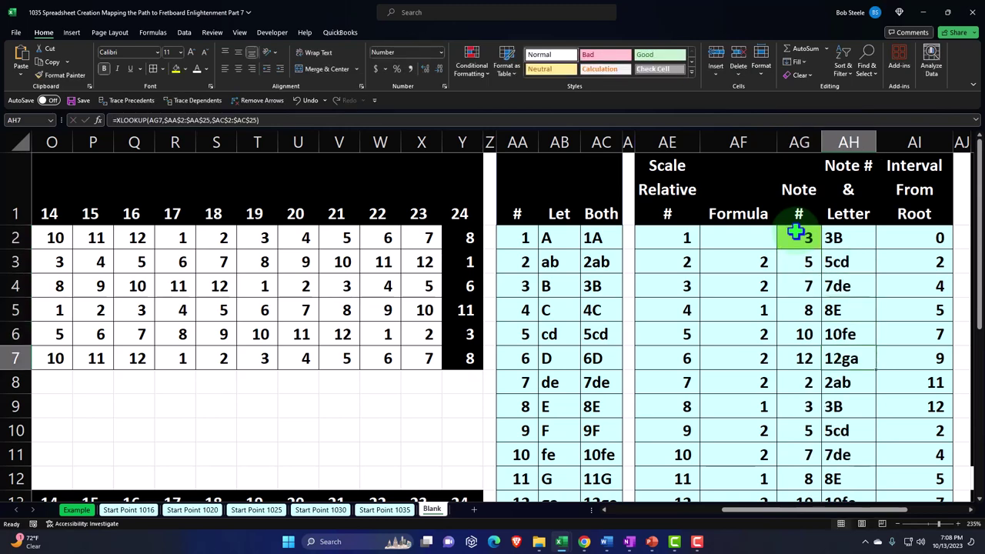
{"action": "key", "text": "Down"}
{"action": "key", "text": "Left"}
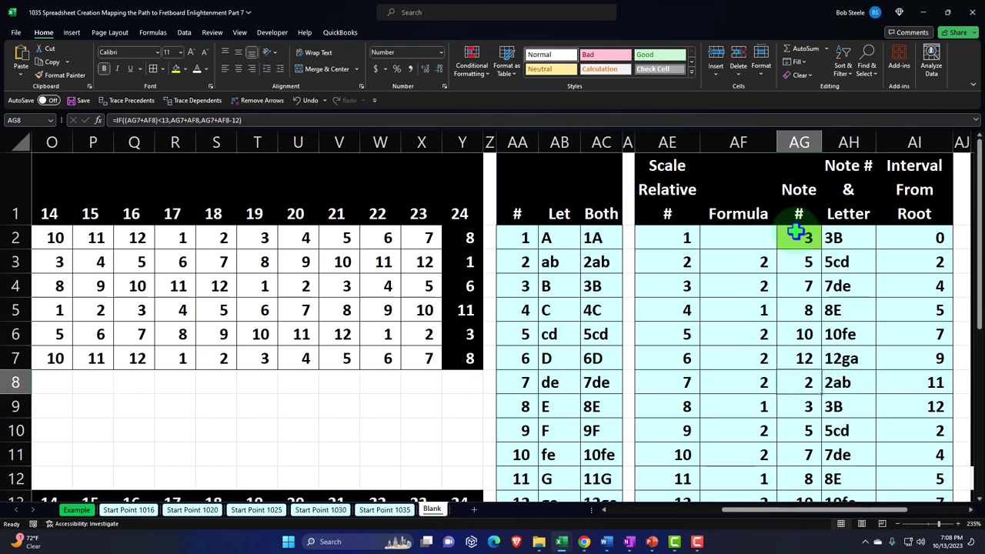
{"action": "key", "text": "Up"}
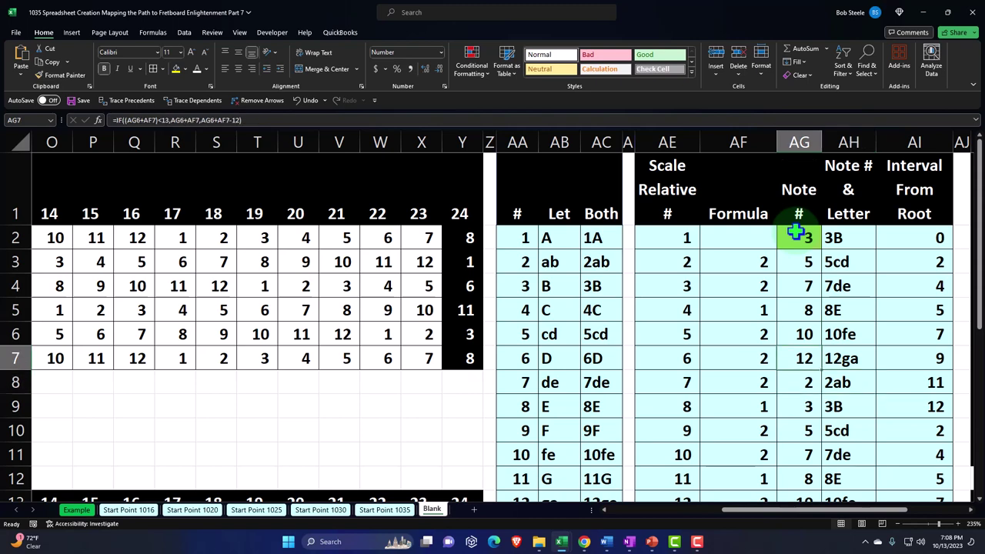
{"action": "key", "text": "Right"}
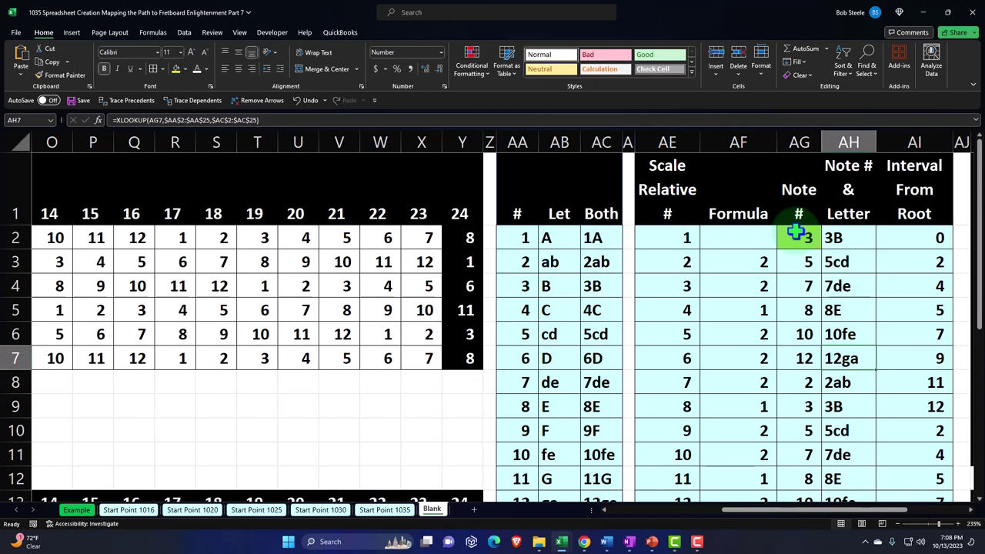
{"action": "key", "text": "Left"}
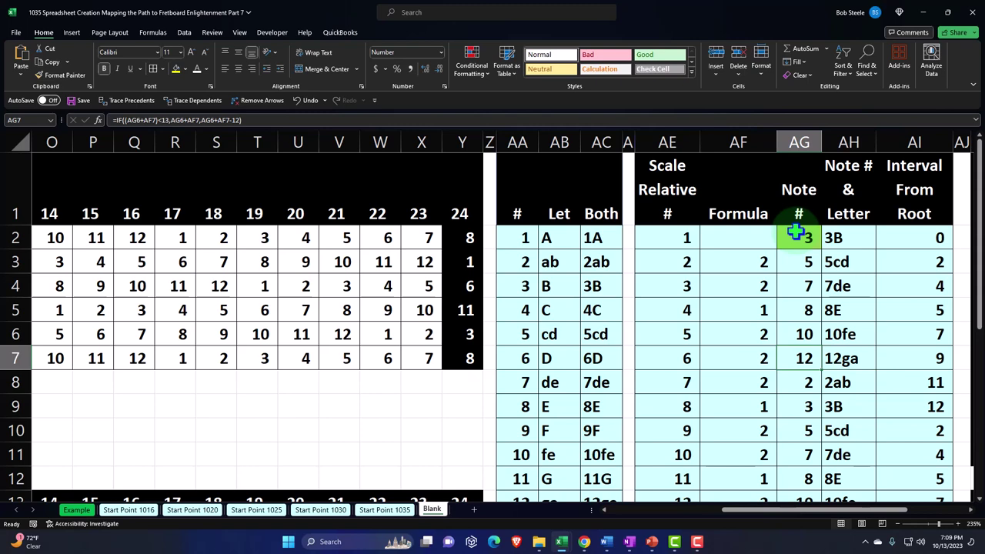
- Enter 4 in AG2 so the scale again reads 4C, 6D, 8E, 9F, 11G, 1A, 3B
{"action": "left_click", "coordinate": [796, 233]}
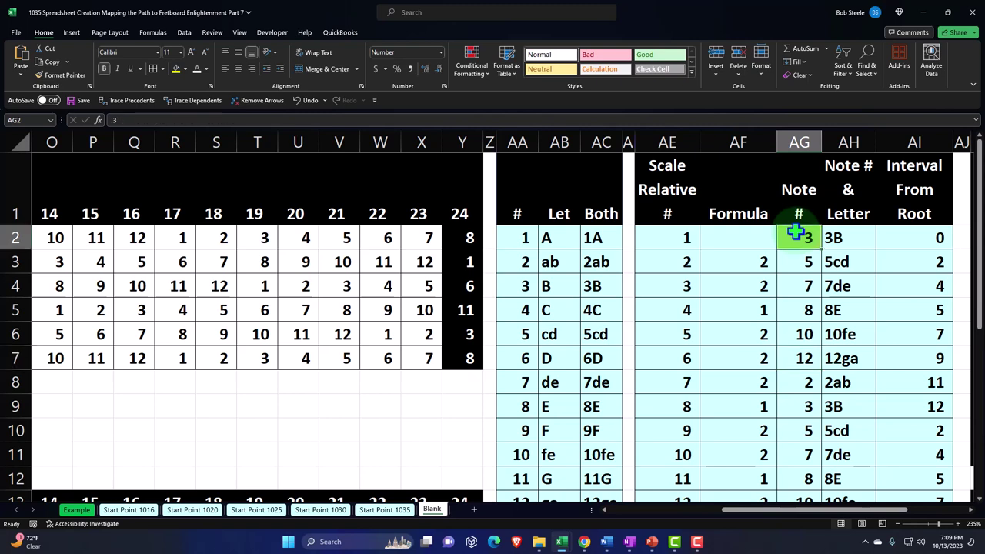
{"action": "type", "text": "4"}
{"action": "key", "text": "Return"}
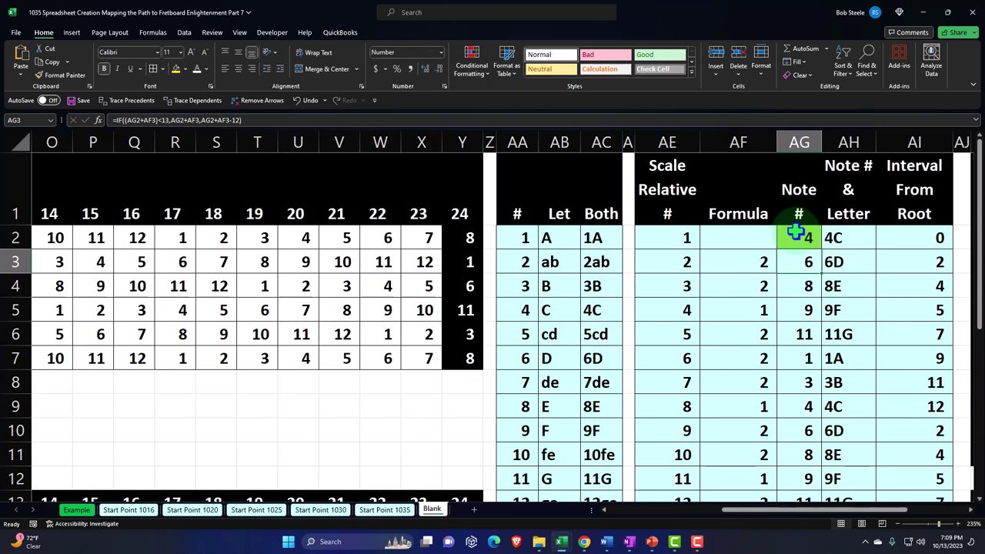
{"action": "key", "text": "Right"}
{"action": "key", "text": "Right"}
{"action": "key", "text": "Right"}
{"action": "key", "text": "Right"}
{"action": "key", "text": "Right"}
{"action": "key", "text": "Right"}
{"action": "key", "text": "Right"}
{"action": "key", "text": "Right"}
{"action": "key", "text": "Right"}
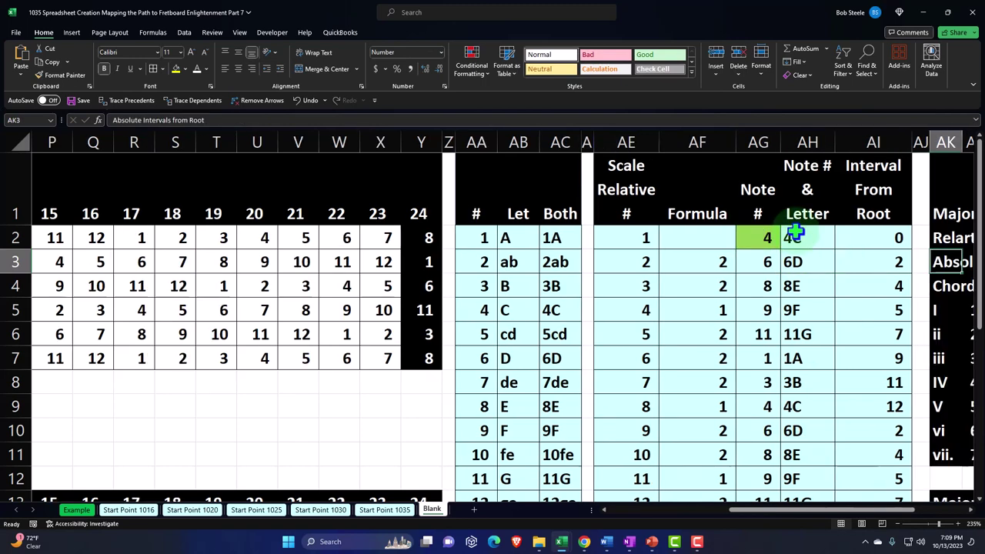
{"action": "key", "text": "Right"}
{"action": "key", "text": "Right"}
{"action": "key", "text": "Right"}
{"action": "key", "text": "Right"}
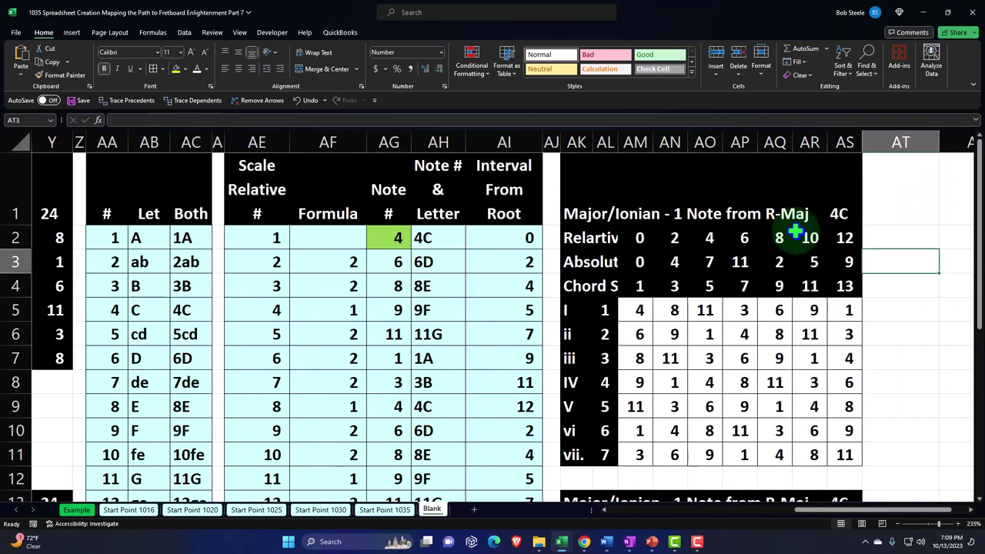
{"action": "scroll", "coordinate": [827, 307], "scroll_direction": "down", "scroll_amount": 2}
{"action": "scroll", "coordinate": [829, 319], "scroll_direction": "down", "scroll_amount": 1}
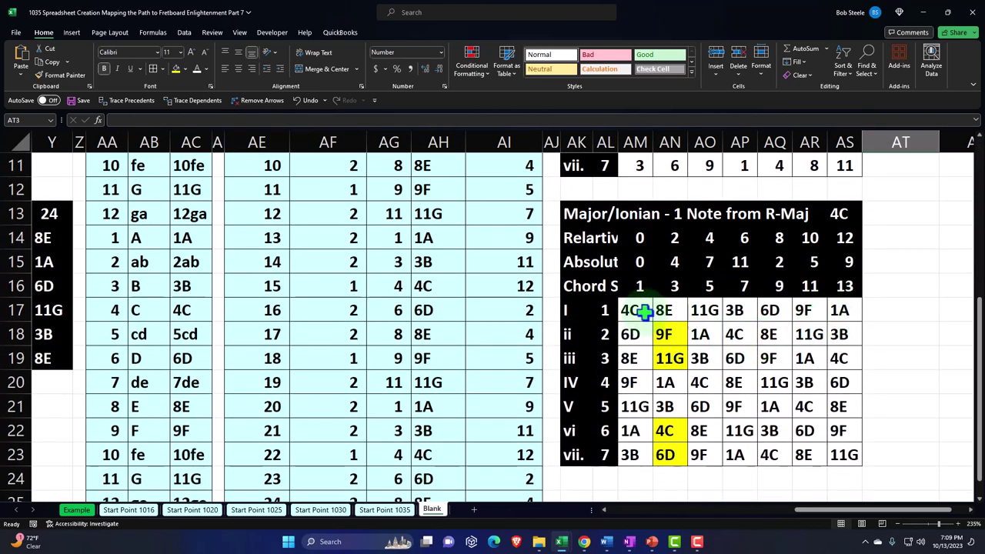
{"action": "left_click_drag", "start_coordinate": [608, 310], "coordinate": [610, 452]}
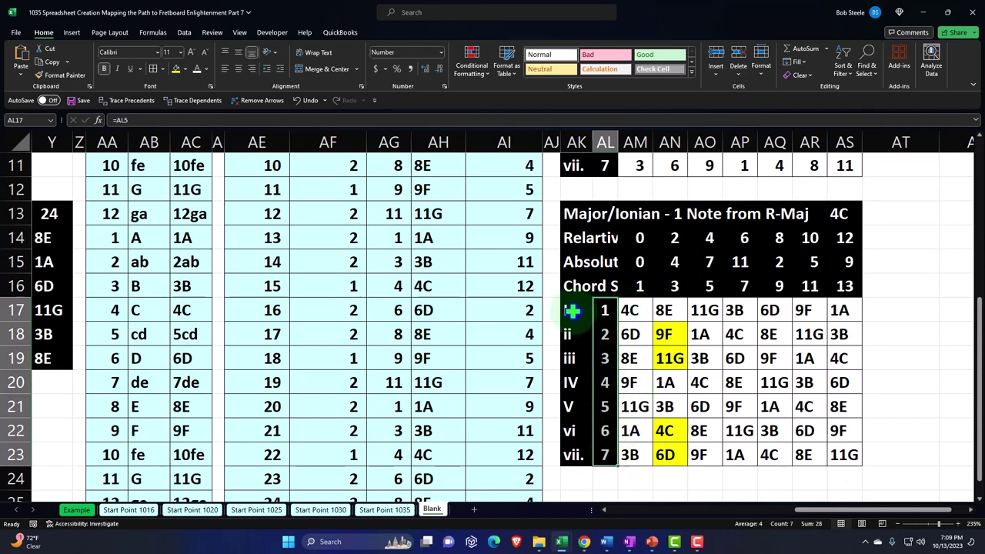
{"action": "left_click", "coordinate": [572, 310]}
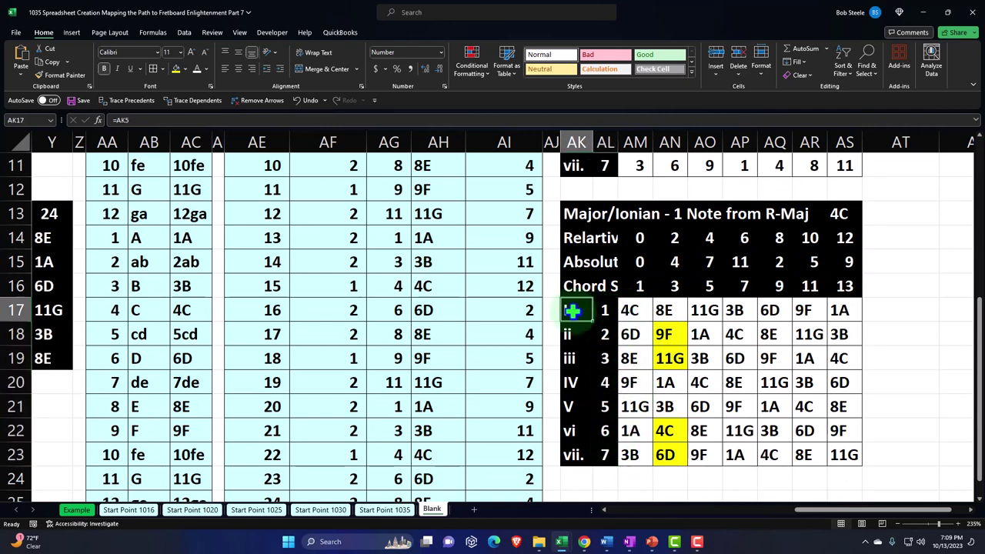
{"action": "key", "text": "Down"}
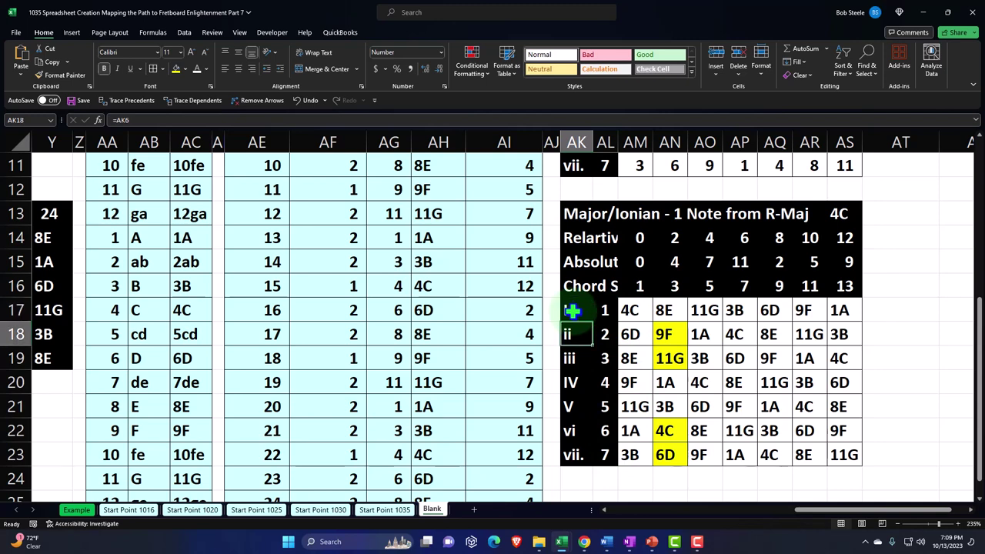
{"action": "left_click", "coordinate": [630, 310]}
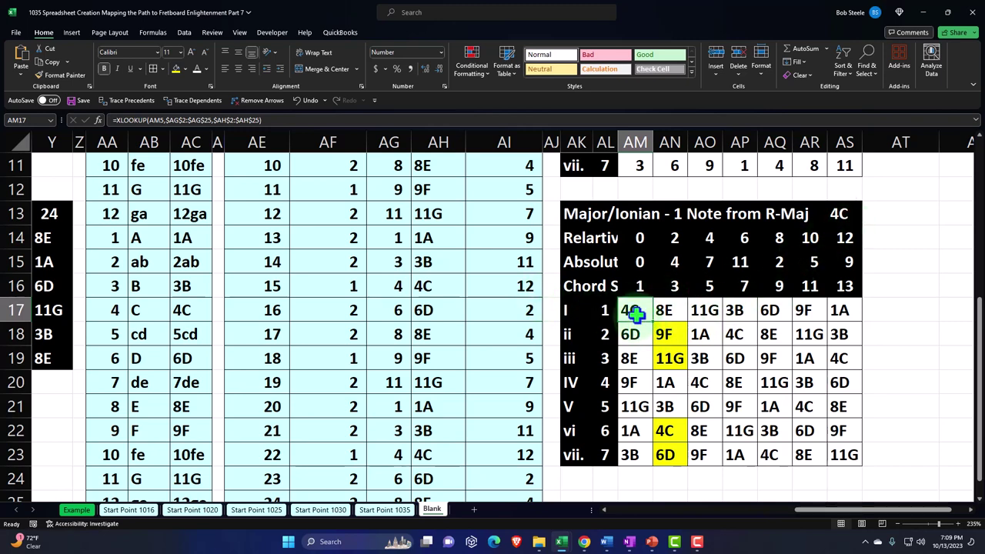
{"action": "left_click", "coordinate": [605, 334]}
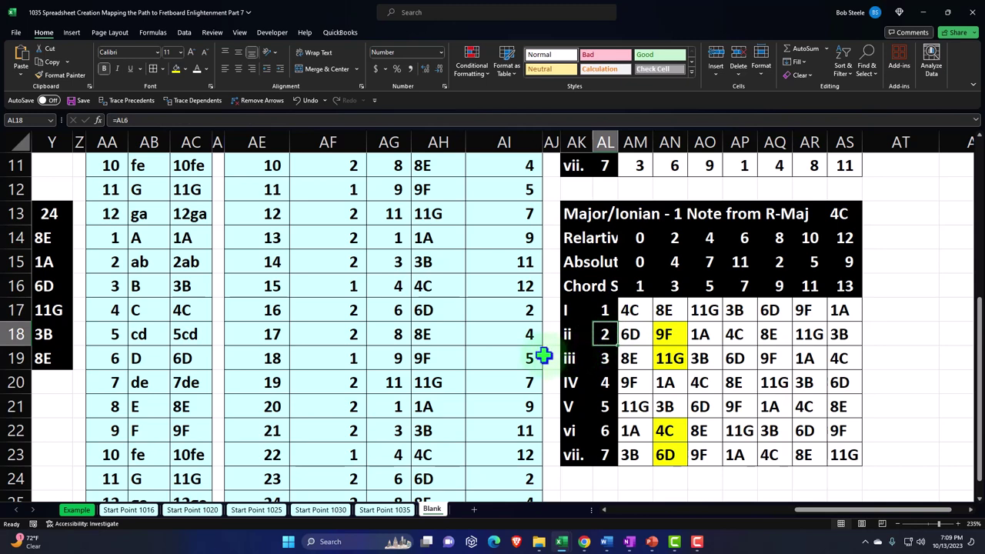
{"action": "key", "text": "Down"}
{"action": "key", "text": "Up"}
{"action": "key", "text": "Right"}
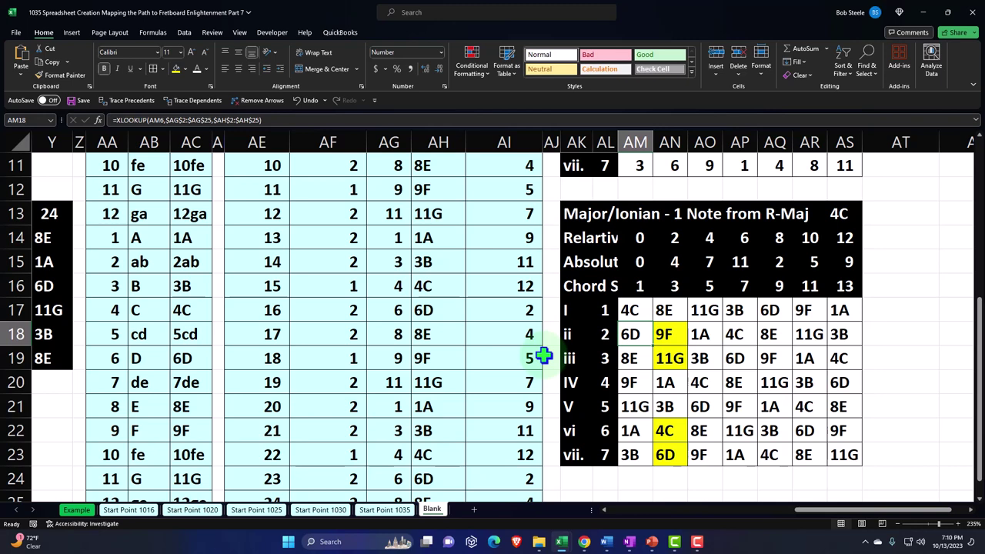
{"action": "key", "text": "Left"}
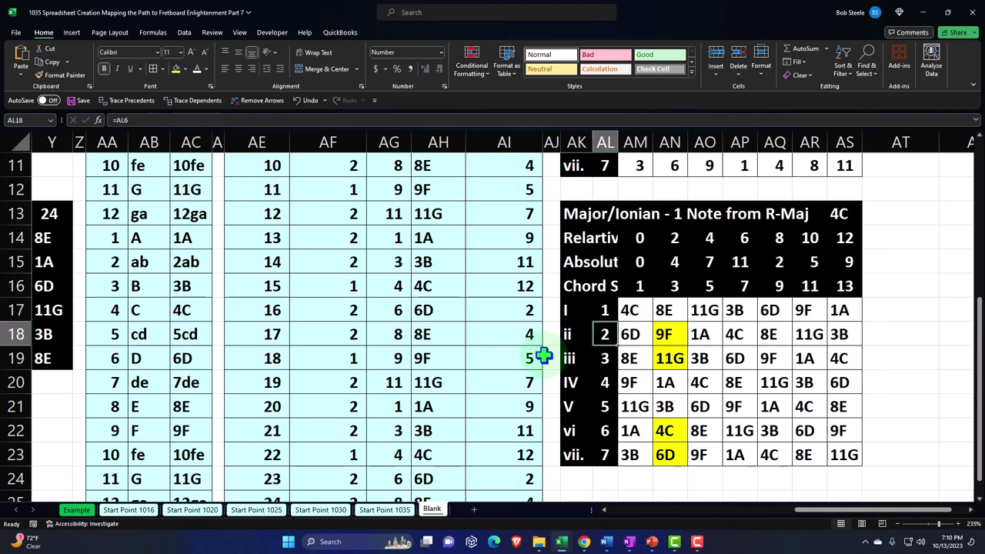
{"action": "key", "text": "Down"}
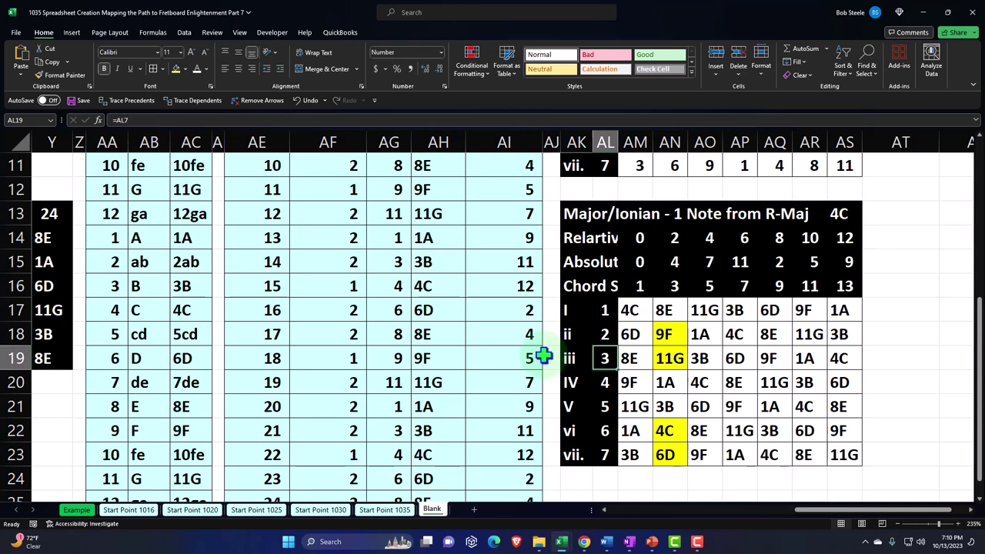
{"action": "key", "text": "Right"}
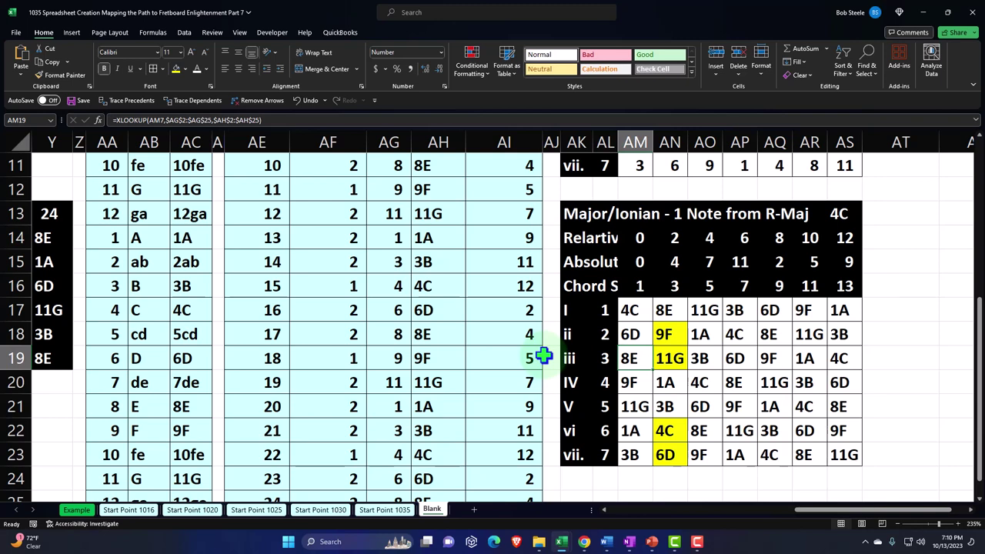
{"action": "key", "text": "Down"}
{"action": "key", "text": "Left"}
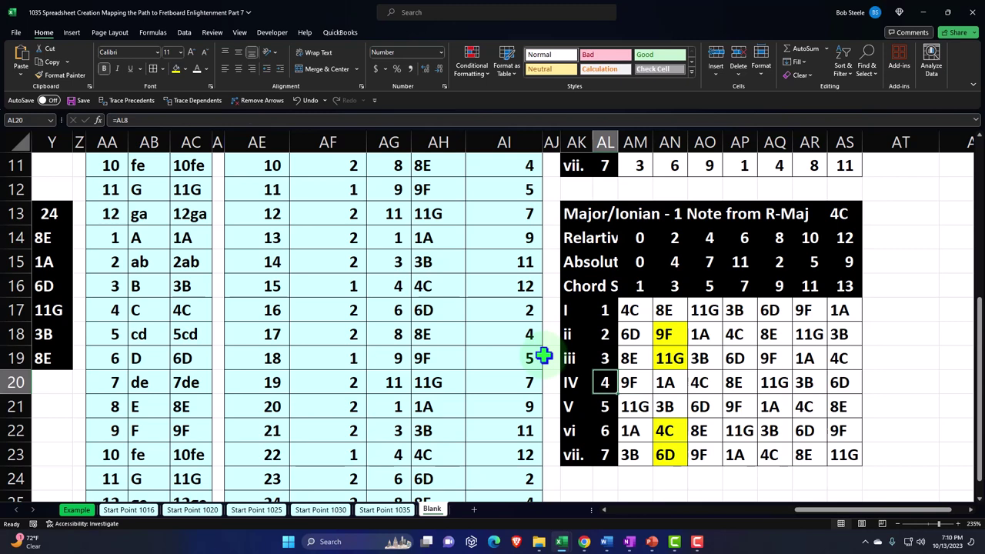
{"action": "key", "text": "Down"}
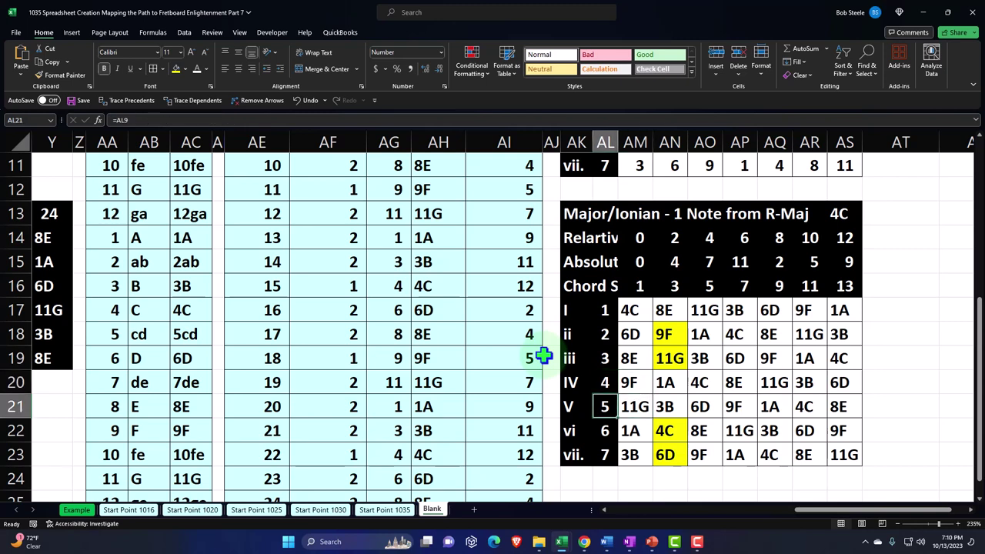
{"action": "key", "text": "Down"}
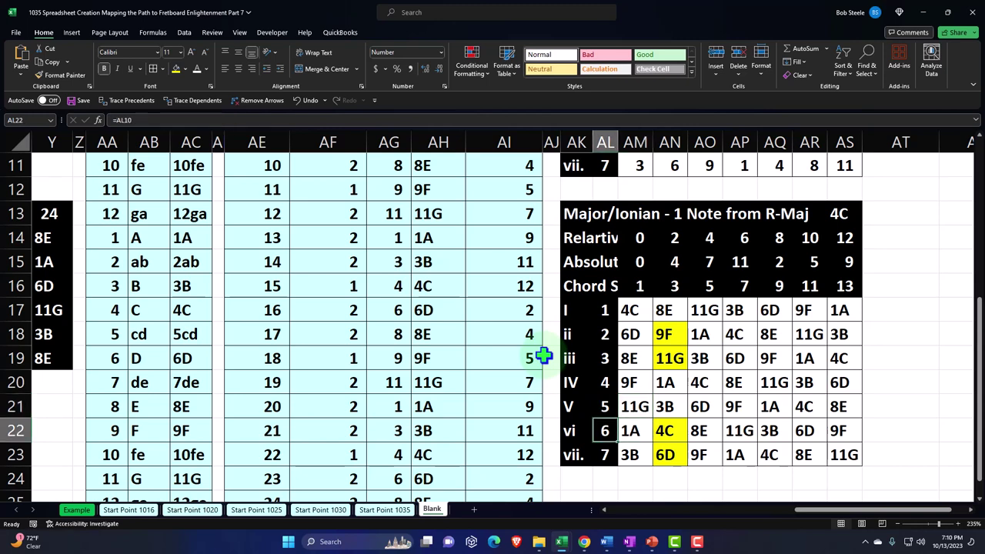
{"action": "key", "text": "Right"}
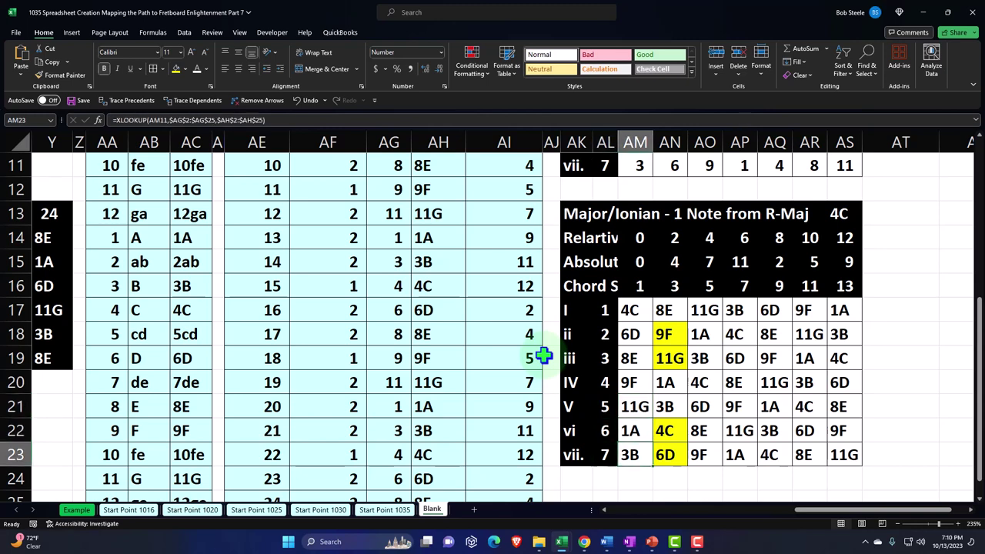
{"action": "key", "text": "Up"}
{"action": "key", "text": "Up"}
{"action": "key", "text": "Up"}
{"action": "key", "text": "Up"}
{"action": "key", "text": "Up"}
{"action": "key", "text": "Left"}
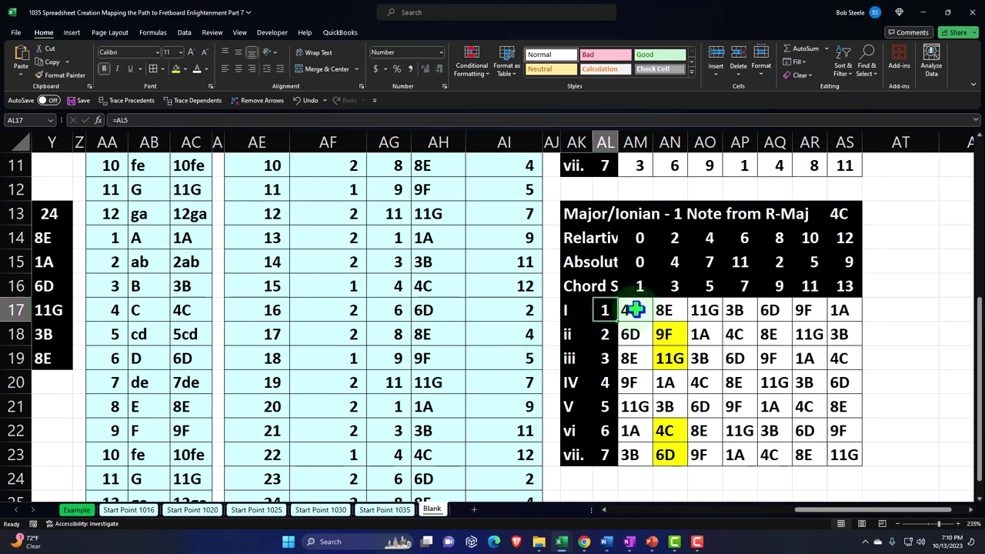
{"action": "left_click_drag", "start_coordinate": [633, 309], "coordinate": [697, 309]}
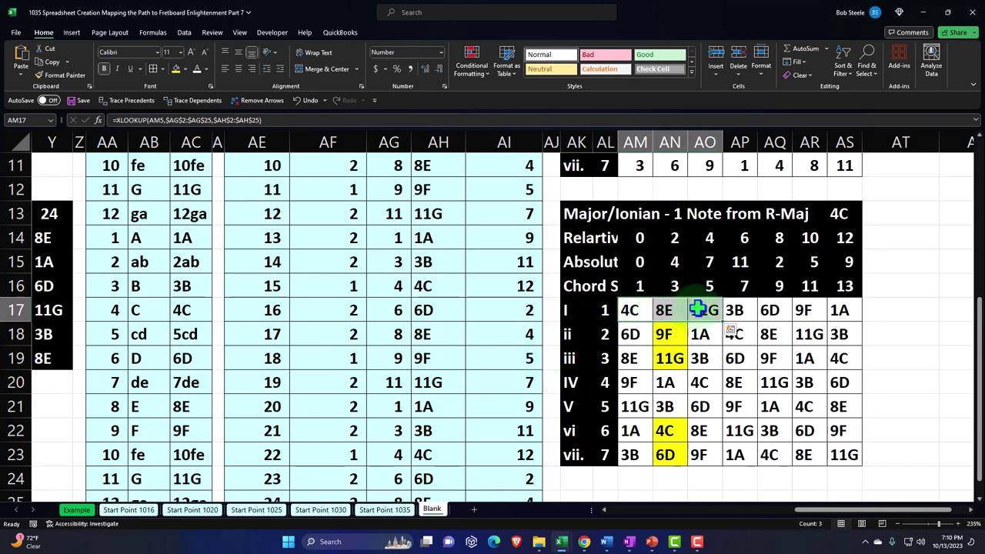
{"action": "left_click", "coordinate": [576, 333]}
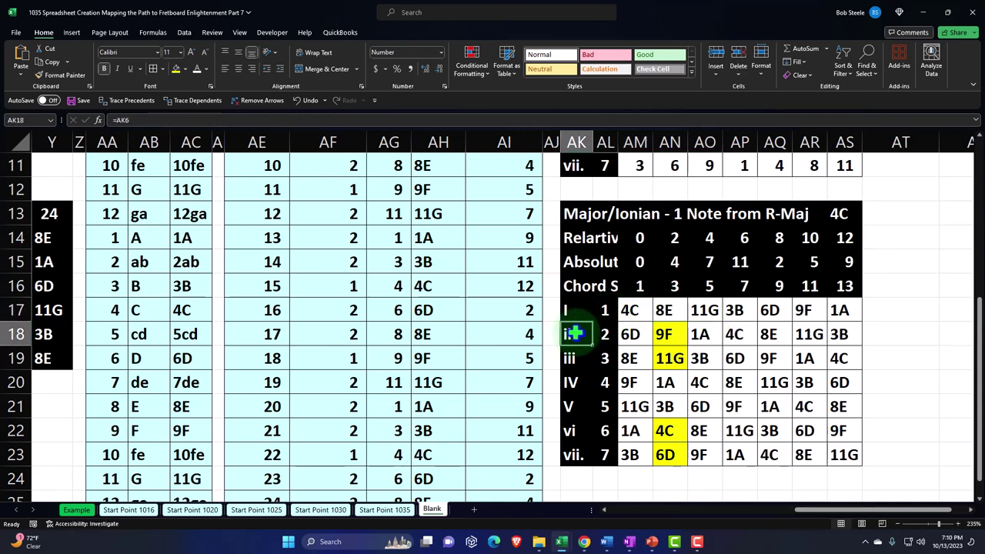
{"action": "key", "text": "Up"}
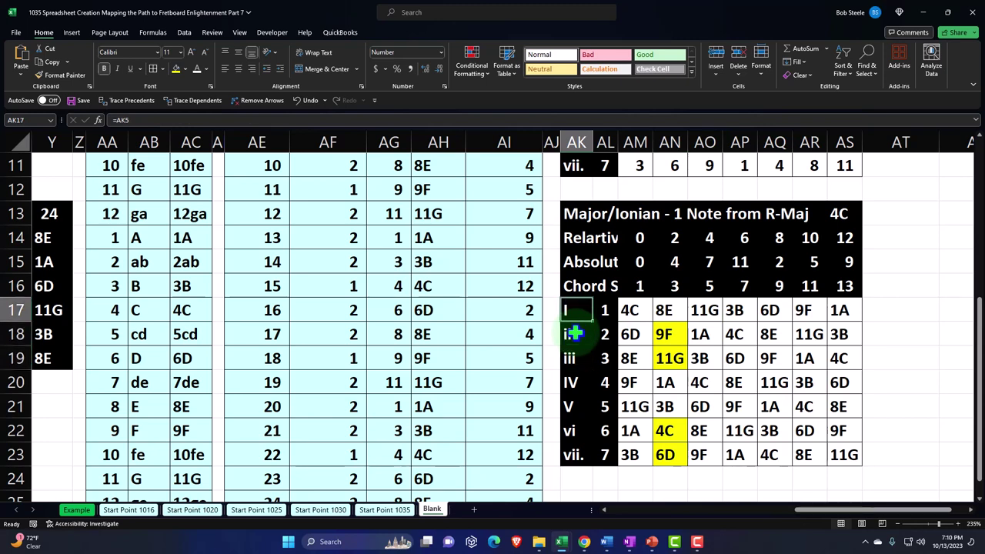
{"action": "left_click", "coordinate": [670, 287]}
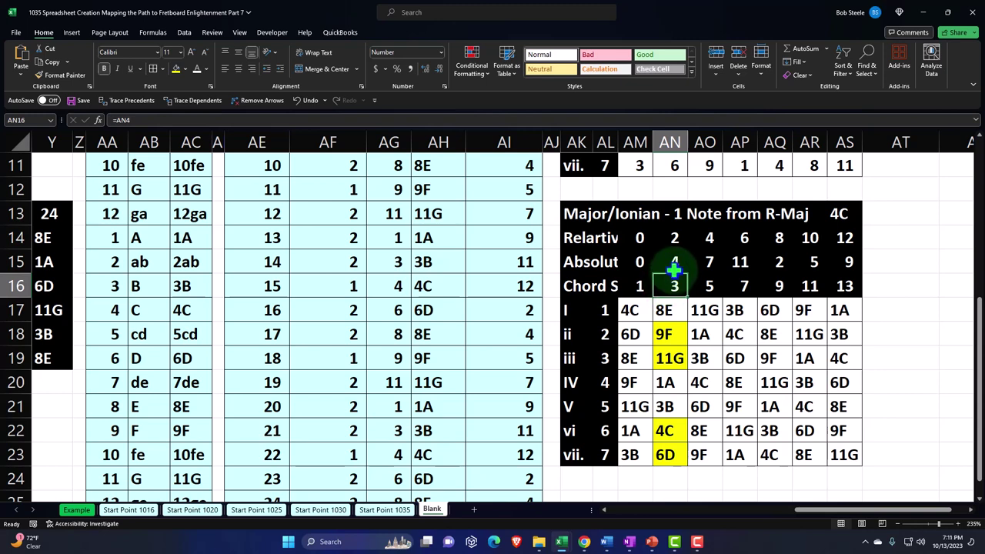
{"action": "left_click", "coordinate": [668, 262]}
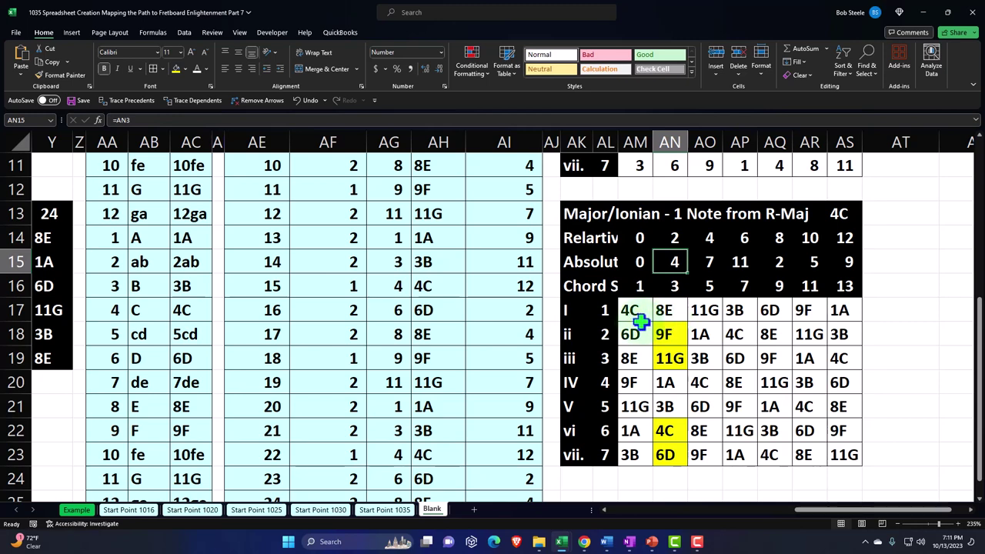
{"action": "left_click", "coordinate": [666, 340]}
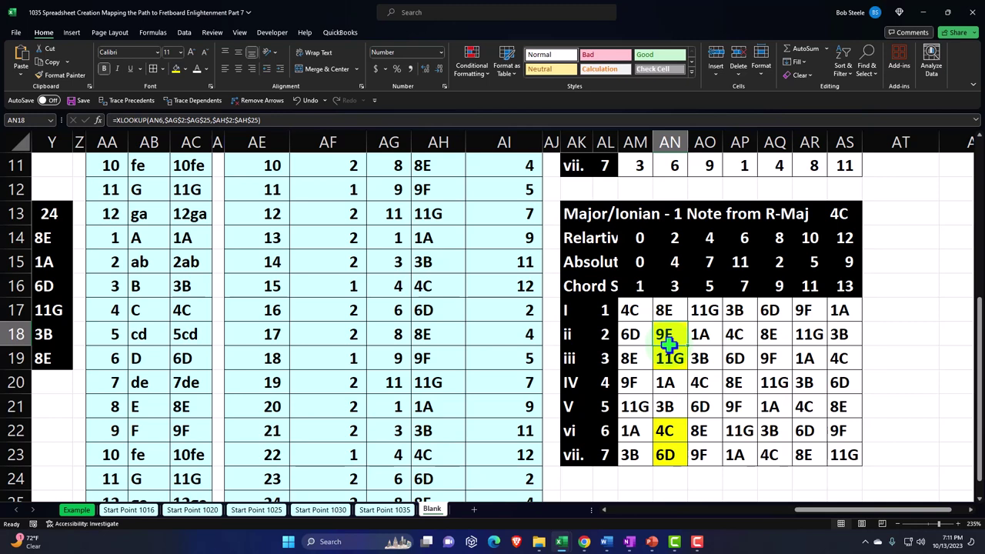
{"action": "left_click", "coordinate": [669, 352]}
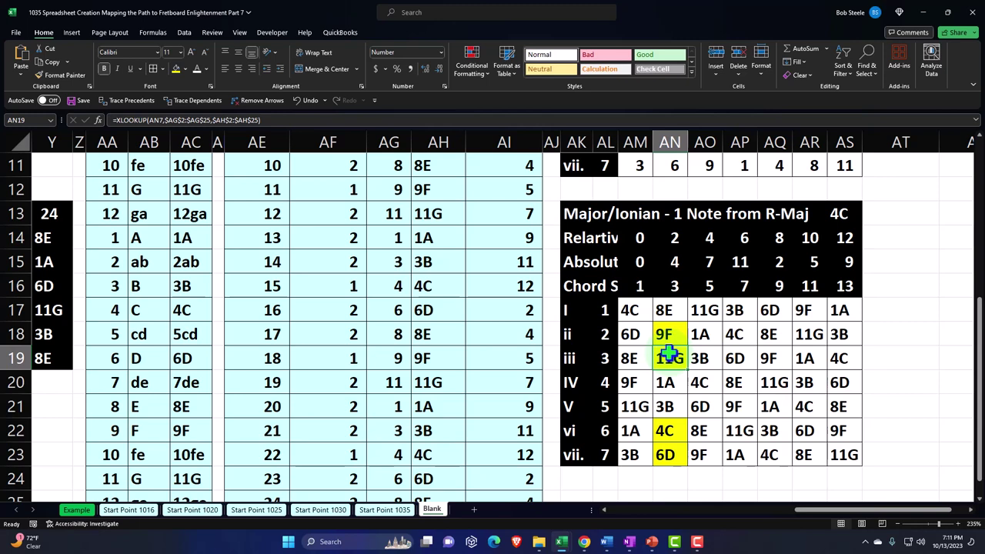
{"action": "key", "text": "Right"}
{"action": "key", "text": "Right"}
{"action": "key", "text": "Right"}
{"action": "key", "text": "Right"}
{"action": "key", "text": "Right"}
{"action": "key", "text": "Right"}
{"action": "key", "text": "Right"}
{"action": "key", "text": "Right"}
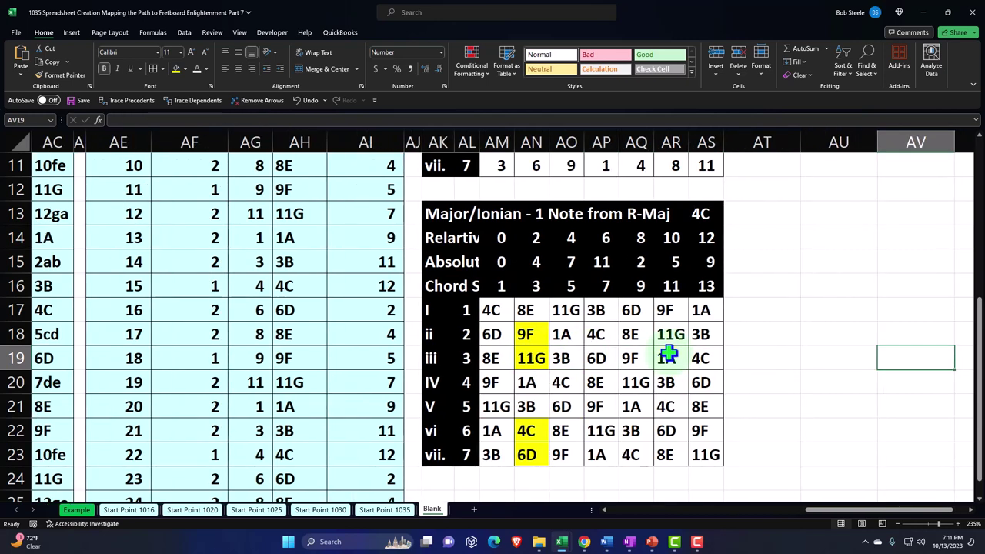
- Select columns AT through BA to shrink them to the chord table's narrow width
{"action": "key", "text": "Right"}
{"action": "key", "text": "Right"}
{"action": "key", "text": "Right"}
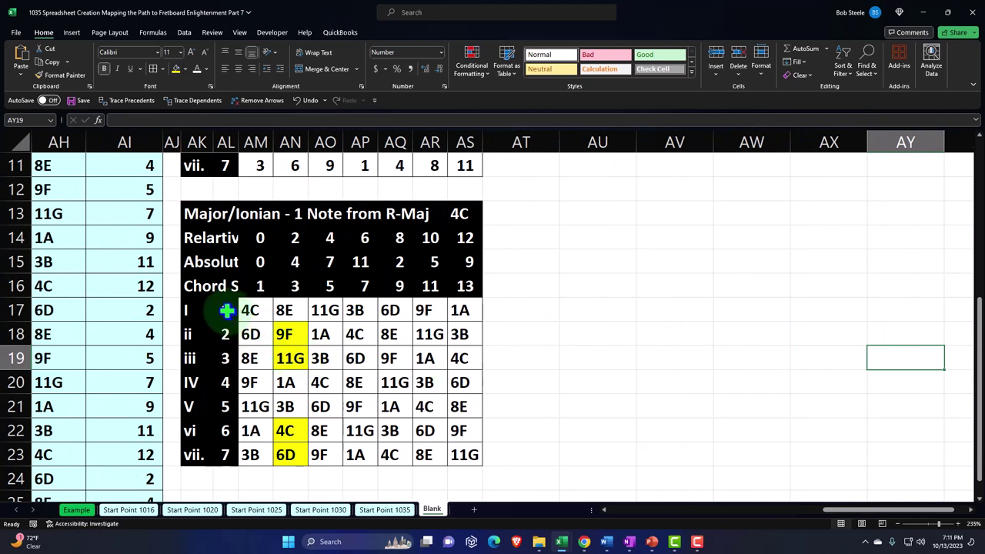
{"action": "left_click_drag", "start_coordinate": [224, 310], "coordinate": [223, 451]}
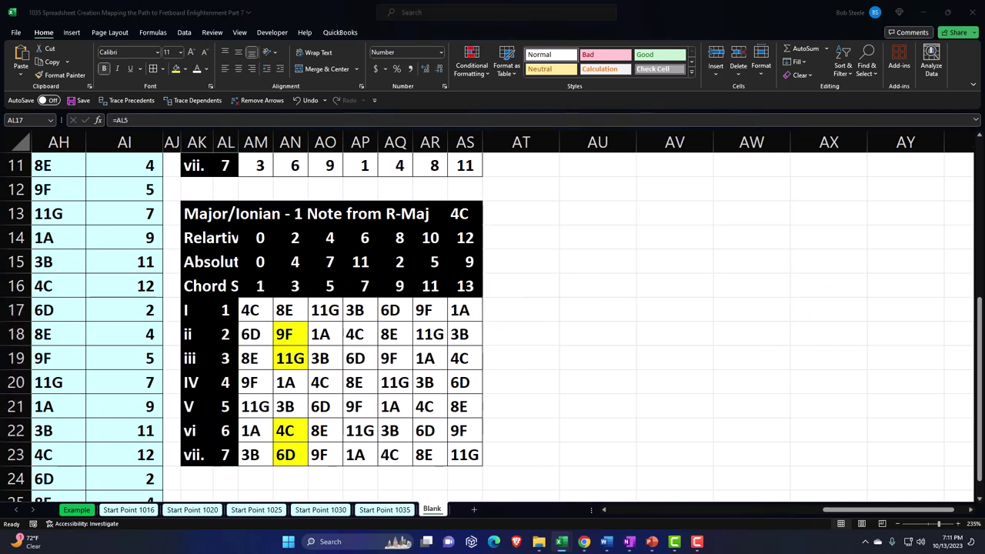
{"action": "left_click", "coordinate": [521, 132]}
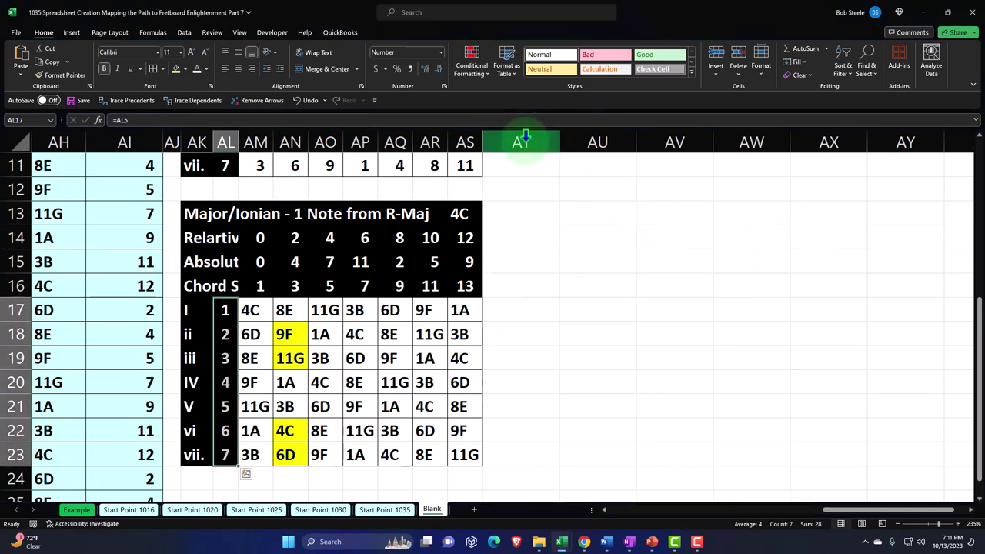
{"action": "left_click_drag", "start_coordinate": [521, 137], "coordinate": [928, 140]}
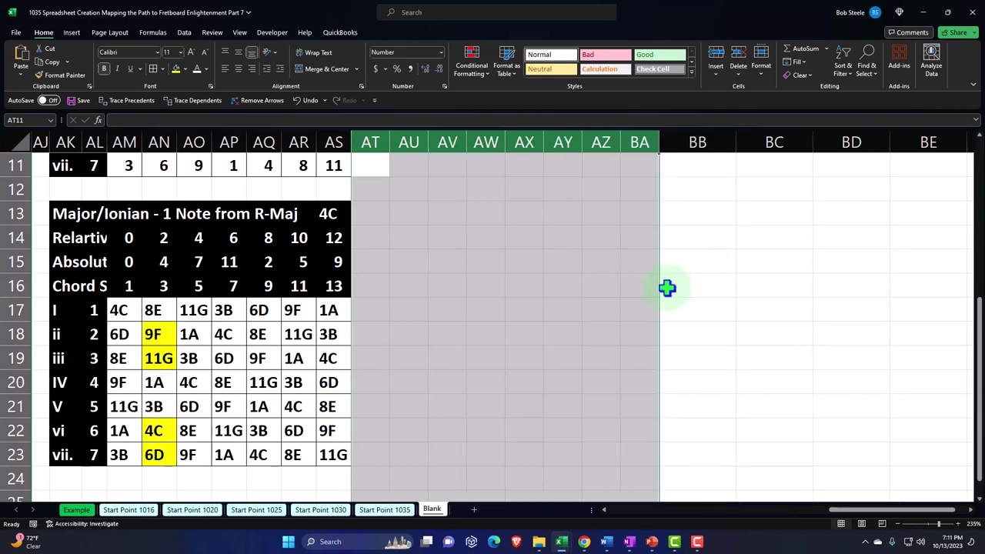
- Link AX13 to the I label with =AK17 and center it
{"action": "left_click", "coordinate": [597, 326]}
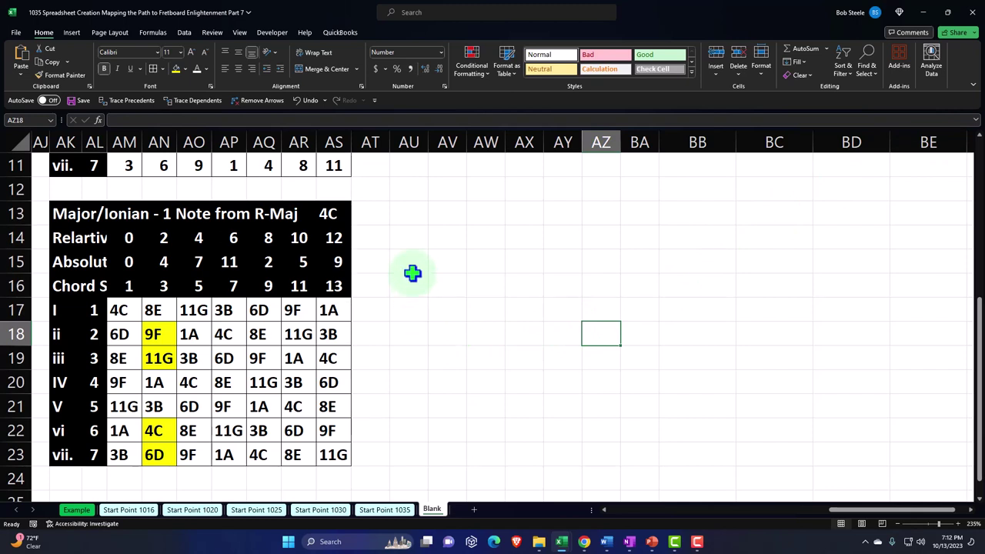
{"action": "left_click", "coordinate": [382, 211]}
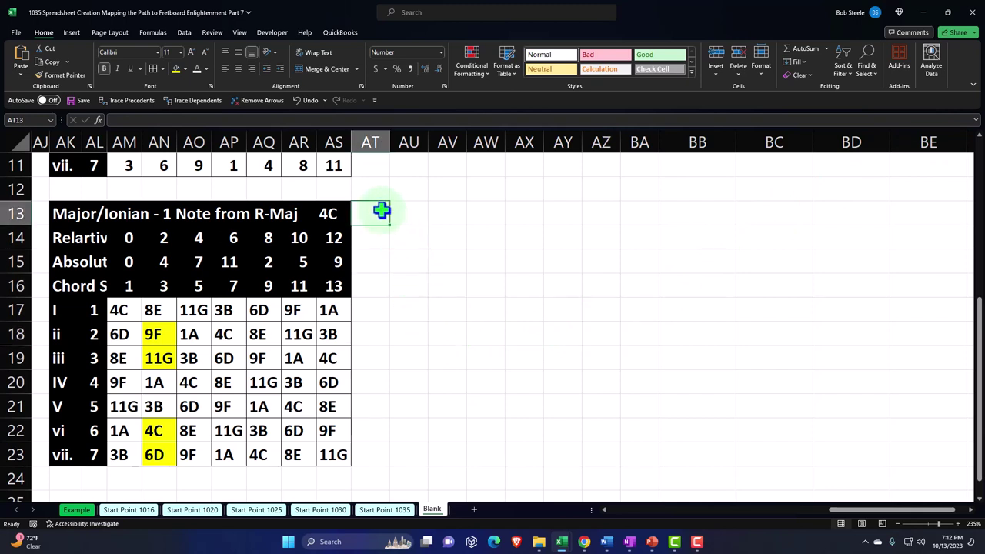
{"action": "key", "text": "Right"}
{"action": "key", "text": "Right"}
{"action": "key", "text": "Right"}
{"action": "key", "text": "Right"}
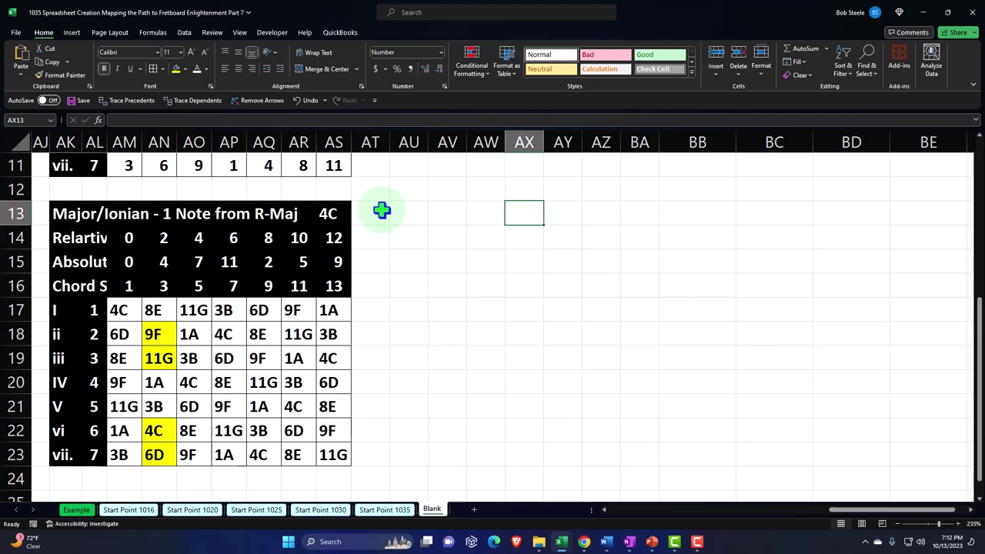
{"action": "type", "text": "="}
{"action": "key", "text": "Down"}
{"action": "key", "text": "Down"}
{"action": "key", "text": "Down"}
{"action": "key", "text": "Down"}
{"action": "key", "text": "Left"}
{"action": "key", "text": "Left"}
{"action": "key", "text": "Left"}
{"action": "key", "text": "Left"}
{"action": "key", "text": "Left"}
{"action": "key", "text": "Left"}
{"action": "key", "text": "Left"}
{"action": "key", "text": "Left"}
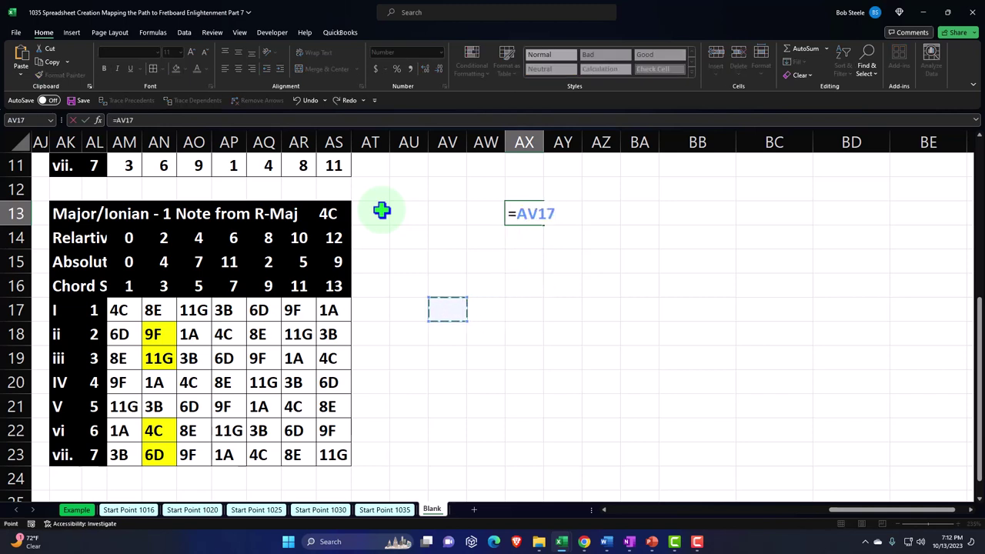
{"action": "key", "text": "Left"}
{"action": "key", "text": "Left"}
{"action": "key", "text": "Left"}
{"action": "key", "text": "Left"}
{"action": "key", "text": "Left"}
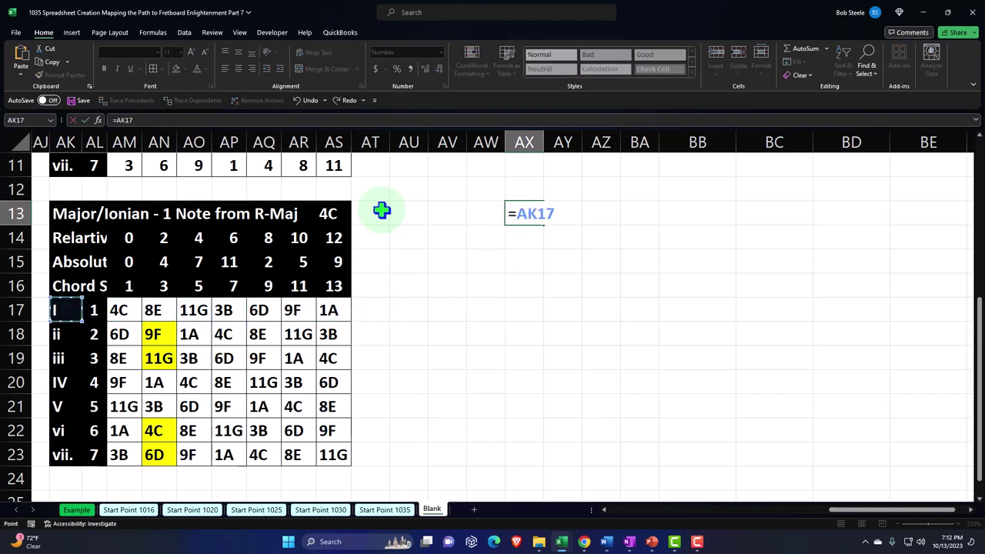
{"action": "key", "text": "Return"}
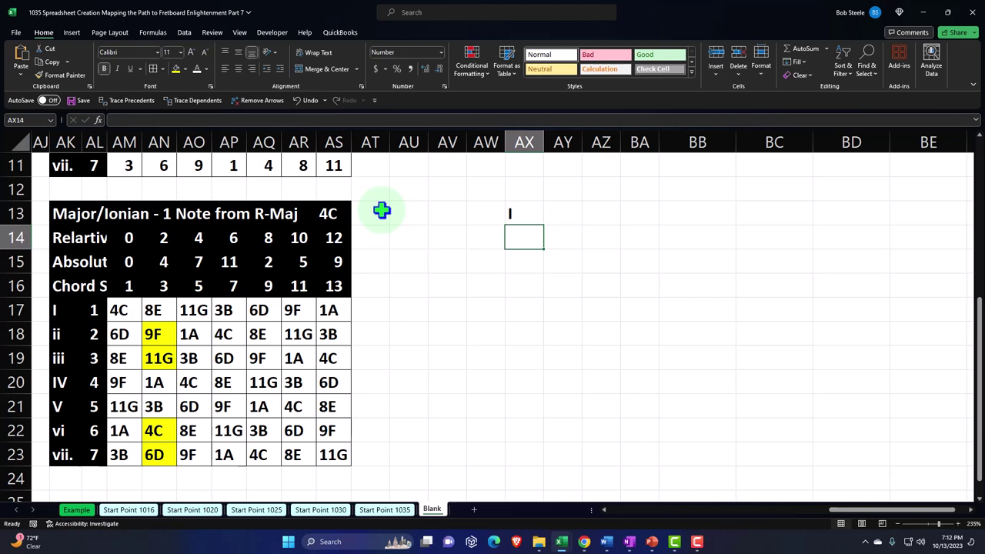
{"action": "key", "text": "Up"}
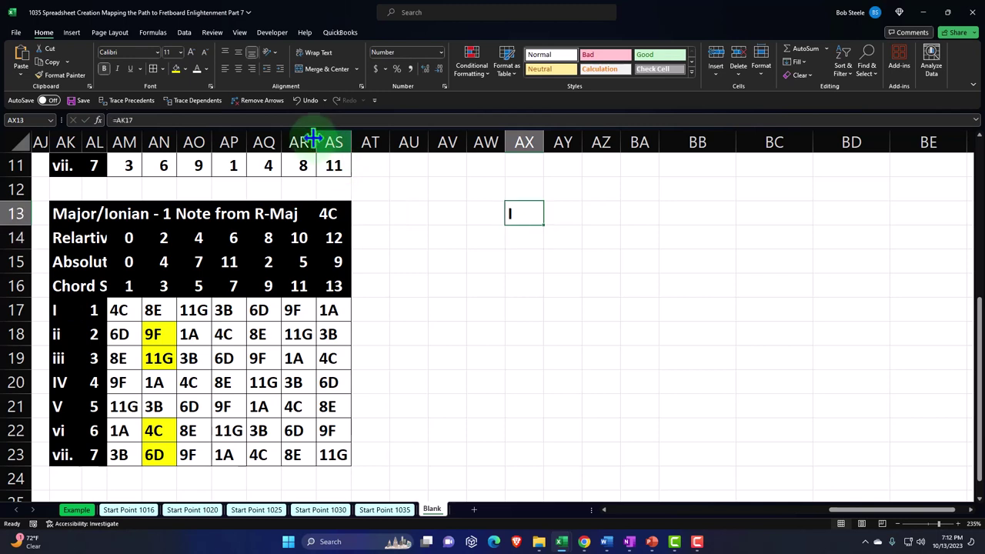
{"action": "left_click", "coordinate": [237, 69]}
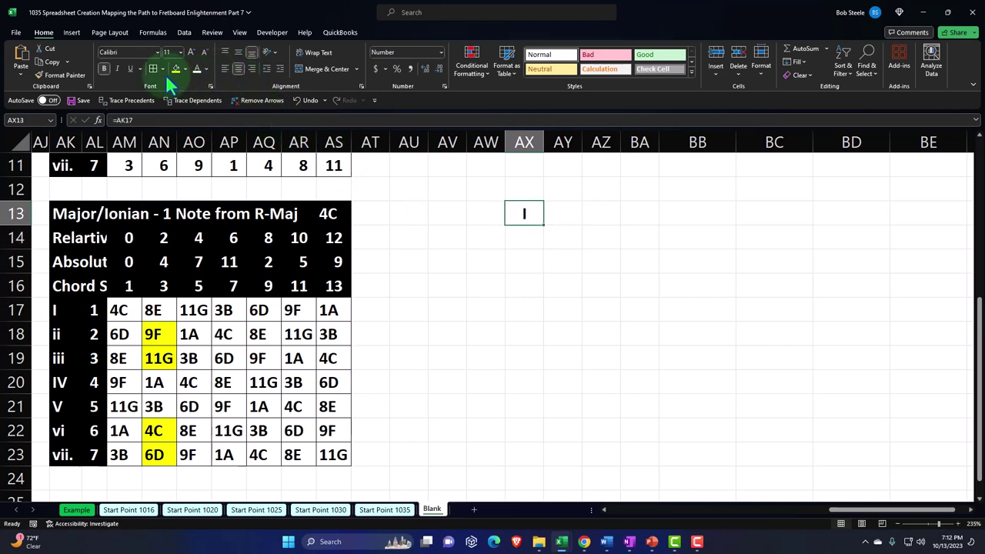
- Enter =AM17 in AX14 to show 4C and fill the cell black
{"action": "left_click", "coordinate": [510, 241]}
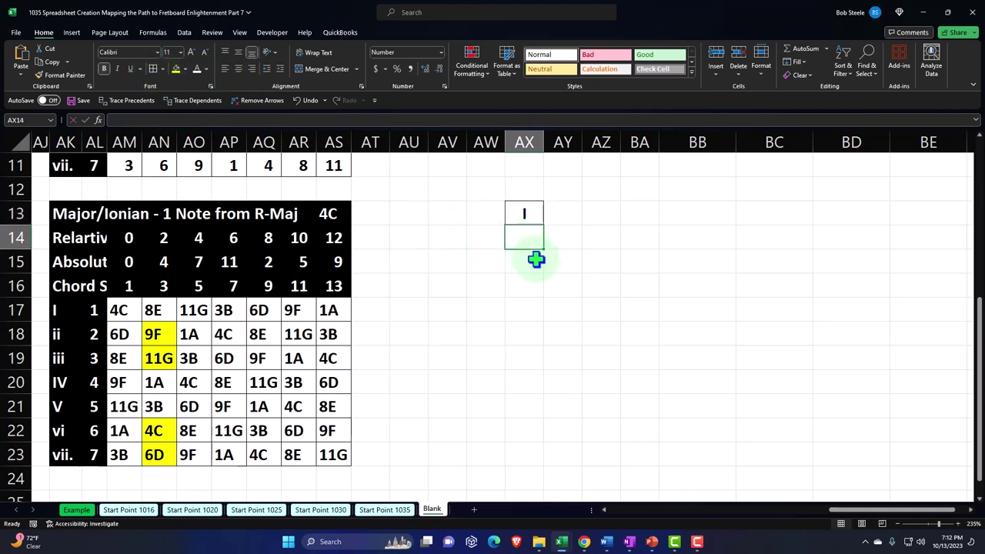
{"action": "type", "text": "="}
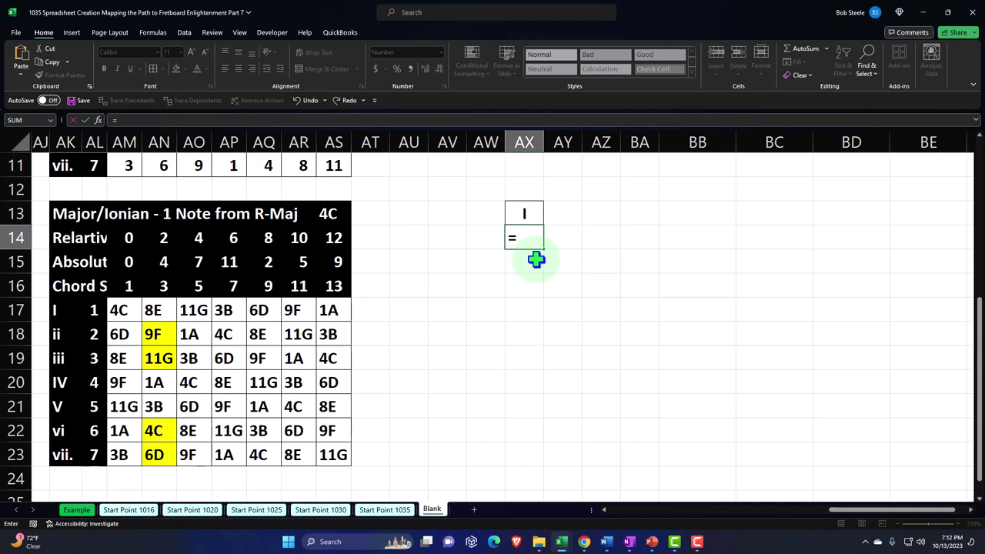
{"action": "key", "text": "Down"}
{"action": "key", "text": "Down"}
{"action": "key", "text": "Down"}
{"action": "key", "text": "Down"}
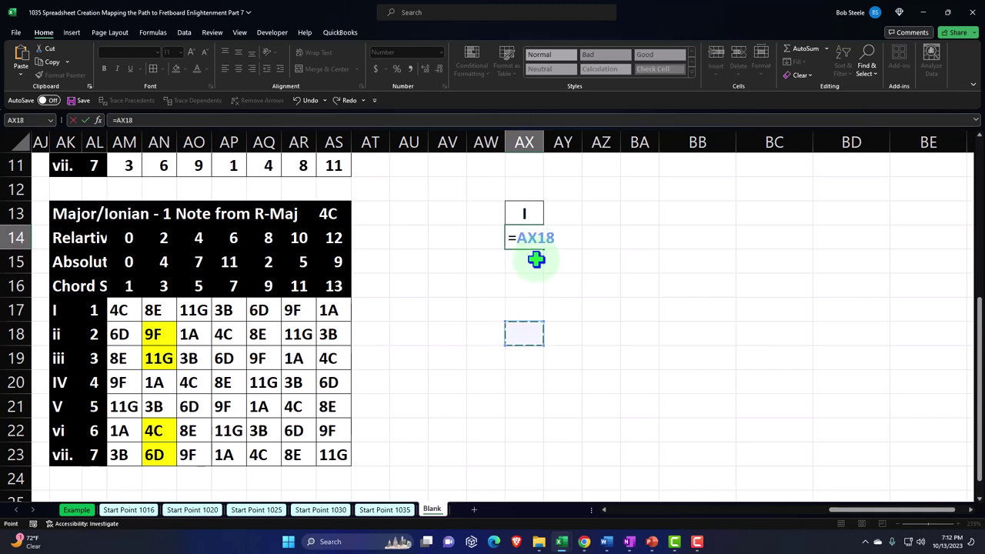
{"action": "key", "text": "Down"}
{"action": "key", "text": "Down"}
{"action": "key", "text": "Left"}
{"action": "key", "text": "Left"}
{"action": "key", "text": "Left"}
{"action": "key", "text": "Left"}
{"action": "key", "text": "Left"}
{"action": "key", "text": "Left"}
{"action": "key", "text": "Left"}
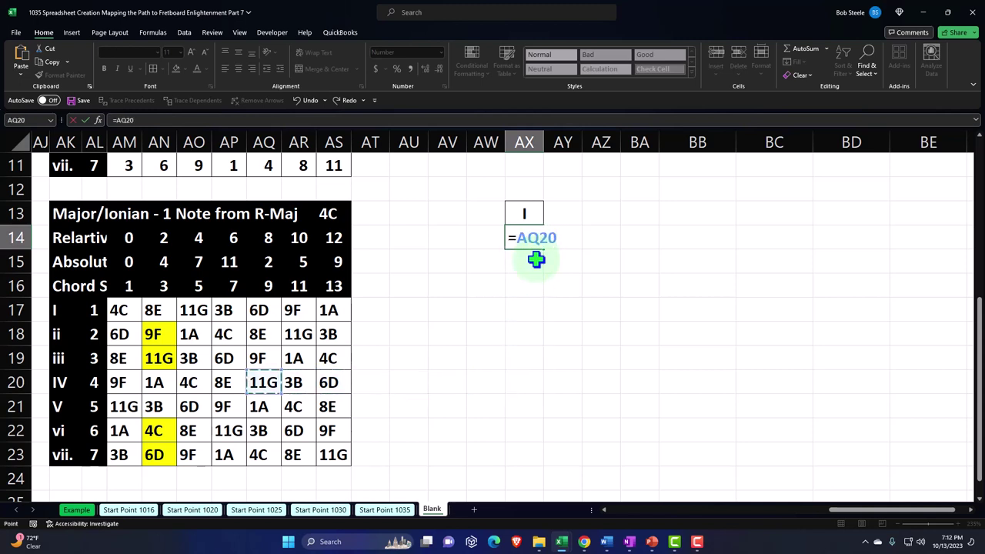
{"action": "key", "text": "Left"}
{"action": "key", "text": "Left"}
{"action": "key", "text": "Left"}
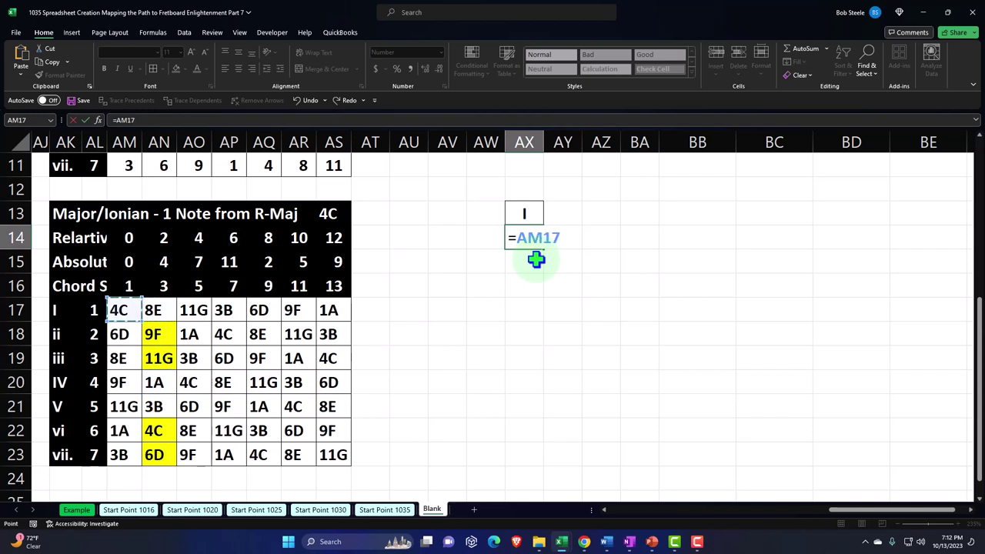
{"action": "key", "text": "Return"}
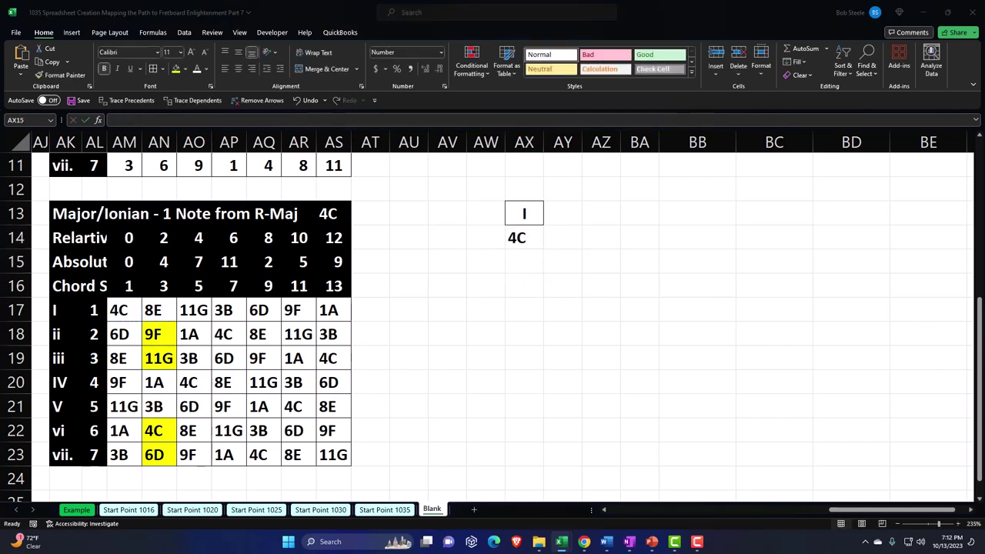
{"action": "left_click", "coordinate": [529, 234]}
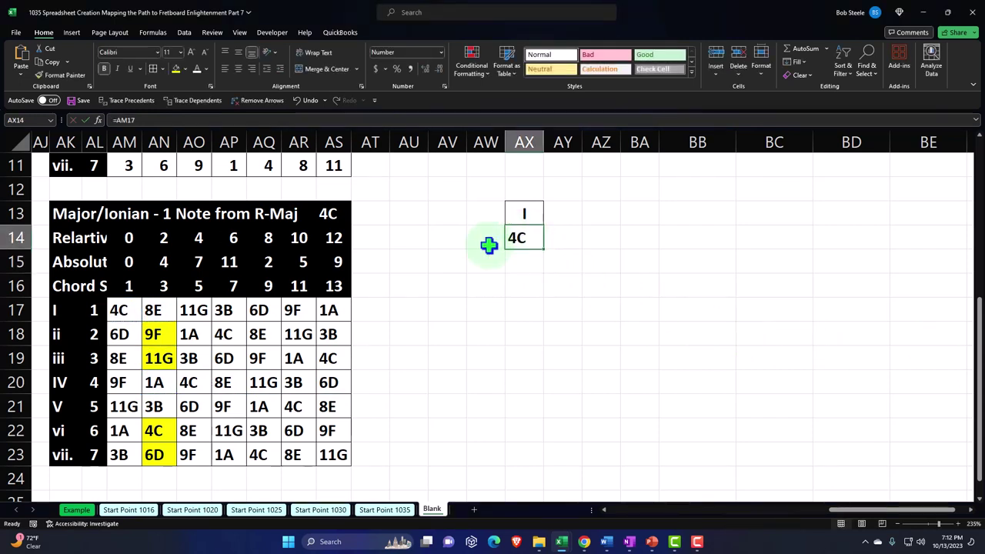
{"action": "left_click", "coordinate": [185, 68]}
{"action": "left_click", "coordinate": [184, 95]}
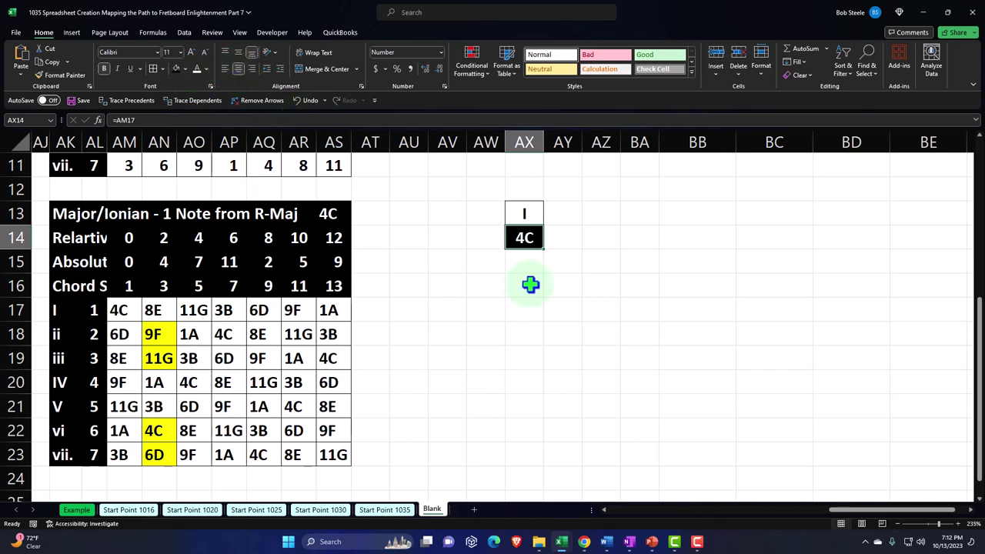
{"action": "left_click", "coordinate": [589, 259]}
- Link BA16 to the ii label with =AK18
{"action": "key", "text": "Down"}
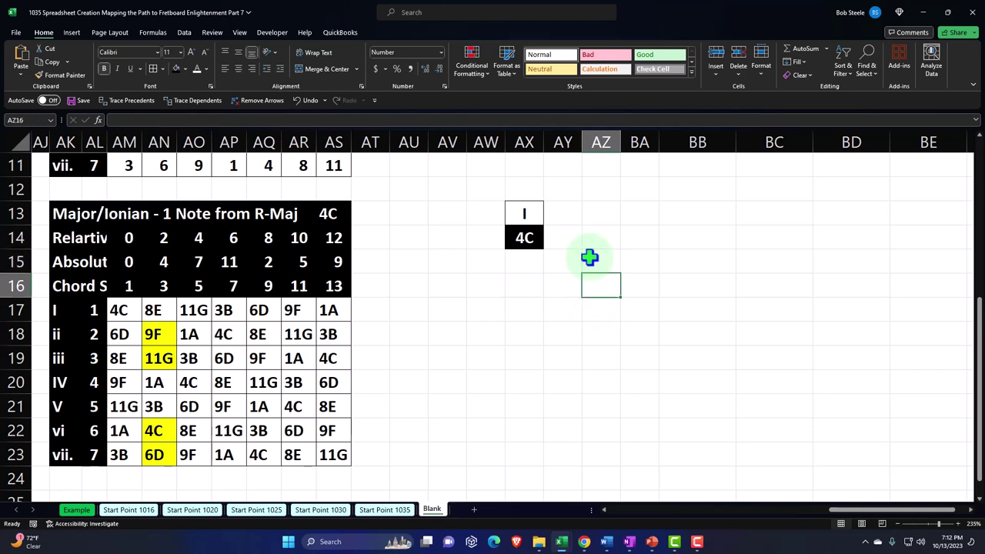
{"action": "key", "text": "Right"}
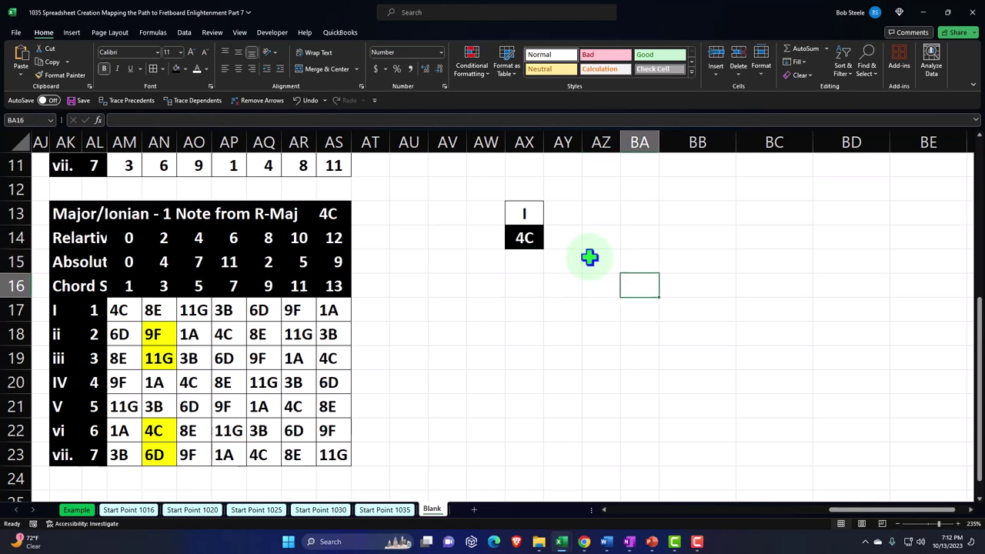
{"action": "type", "text": "="}
{"action": "key", "text": "Left"}
{"action": "key", "text": "Left"}
{"action": "key", "text": "Left"}
{"action": "key", "text": "Left"}
{"action": "key", "text": "Left"}
{"action": "key", "text": "Left"}
{"action": "key", "text": "Left"}
{"action": "key", "text": "Left"}
{"action": "key", "text": "Left"}
{"action": "key", "text": "Left"}
{"action": "key", "text": "Left"}
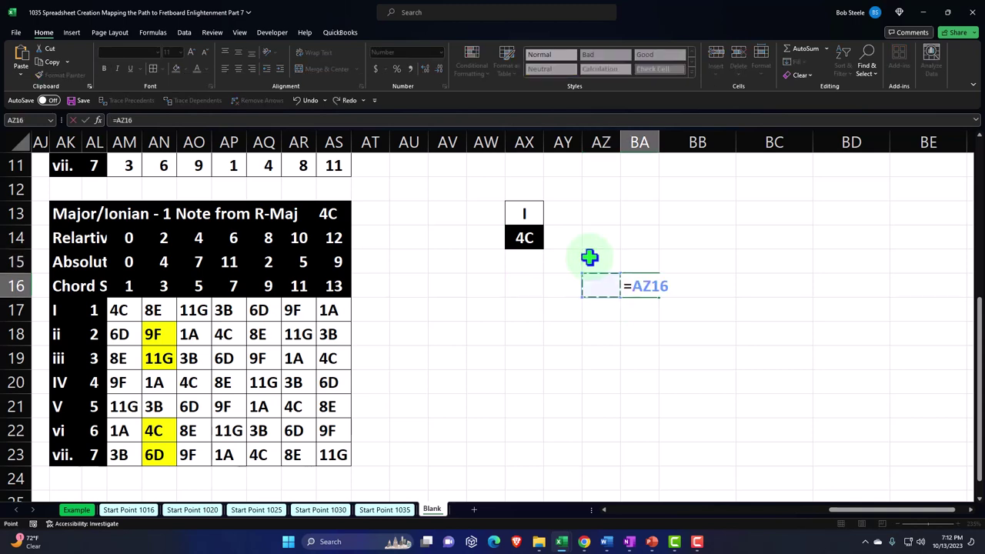
{"action": "key", "text": "Down"}
{"action": "key", "text": "Left"}
{"action": "key", "text": "Down"}
{"action": "key", "text": "Left"}
{"action": "key", "text": "Left"}
{"action": "key", "text": "Left"}
{"action": "key", "text": "Left"}
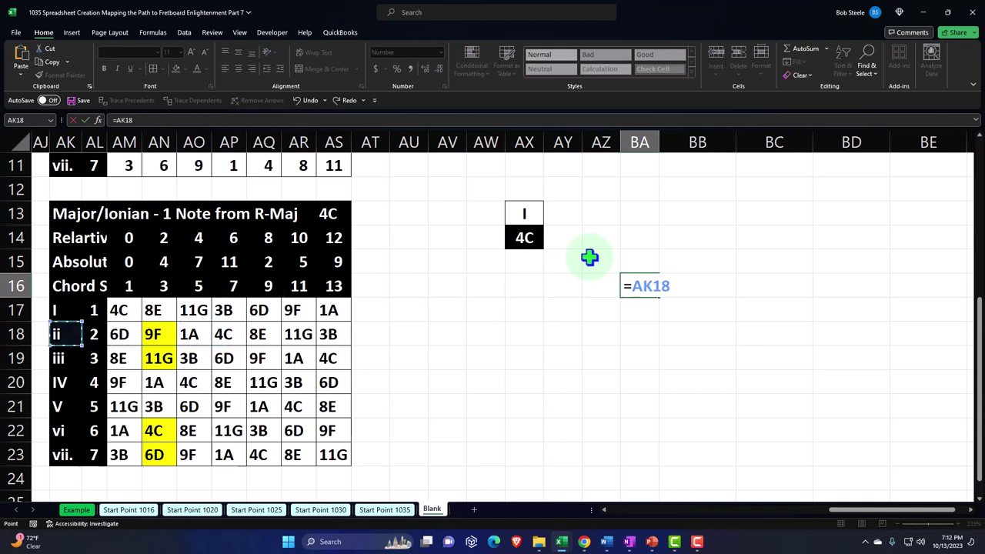
{"action": "key", "text": "Return"}
{"action": "key", "text": "Up"}
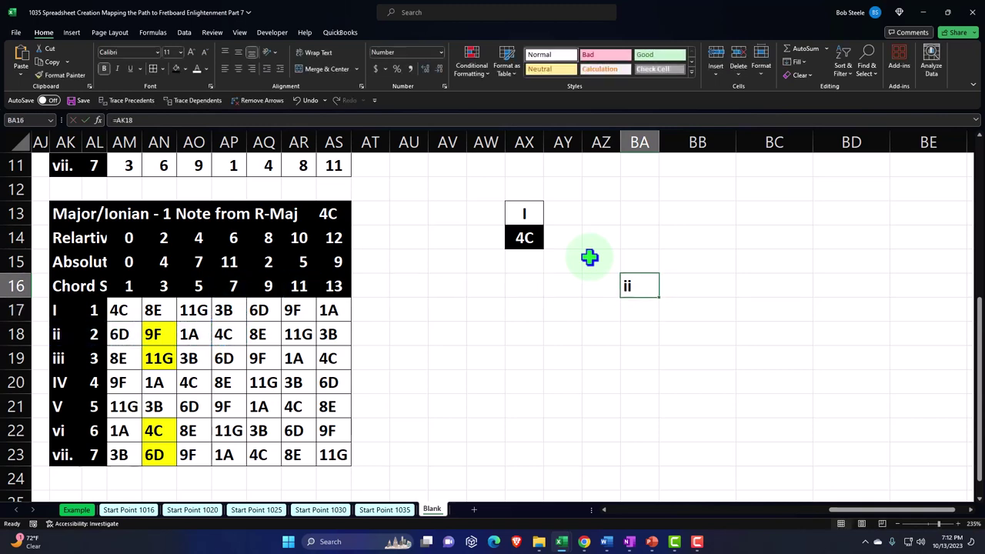
- Enter =AM18 in AZ16 so it shows 6D
{"action": "key", "text": "Left"}
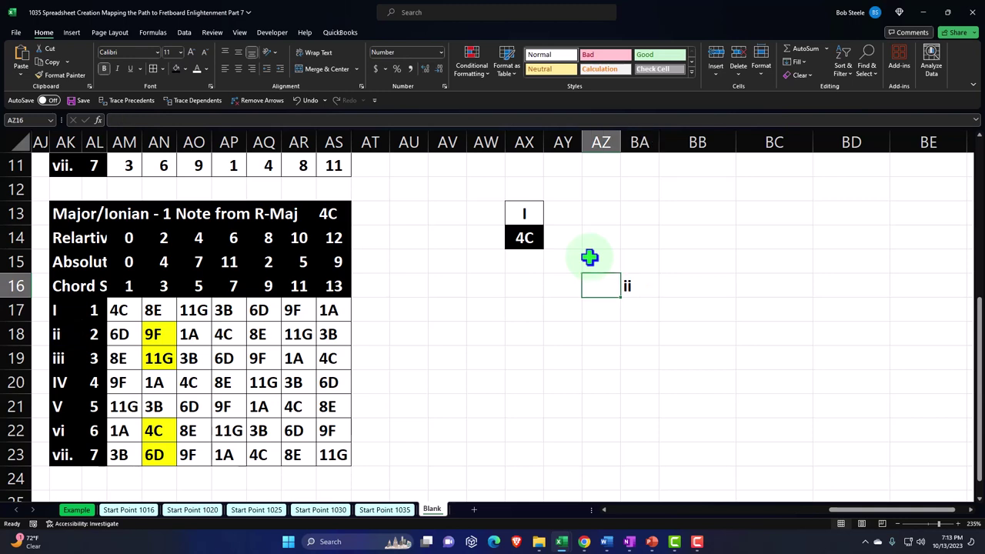
{"action": "type", "text": "="}
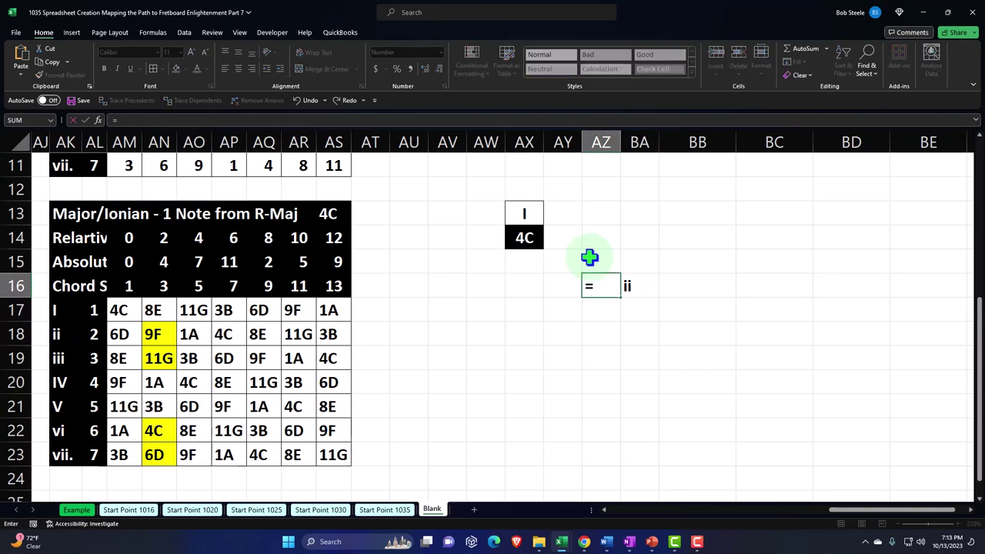
{"action": "key", "text": "Left"}
{"action": "key", "text": "Left"}
{"action": "key", "text": "Left"}
{"action": "key", "text": "Left"}
{"action": "key", "text": "Left"}
{"action": "key", "text": "Left"}
{"action": "key", "text": "Left"}
{"action": "key", "text": "Left"}
{"action": "key", "text": "Left"}
{"action": "key", "text": "Down"}
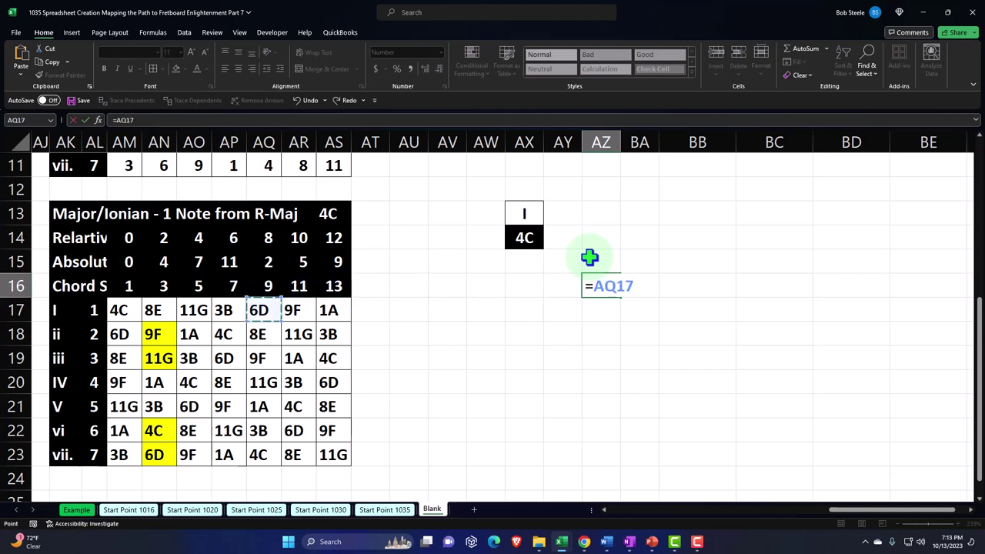
{"action": "key", "text": "Down"}
{"action": "key", "text": "Left"}
{"action": "key", "text": "Left"}
{"action": "key", "text": "Left"}
{"action": "key", "text": "Left"}
{"action": "key", "text": "Return"}
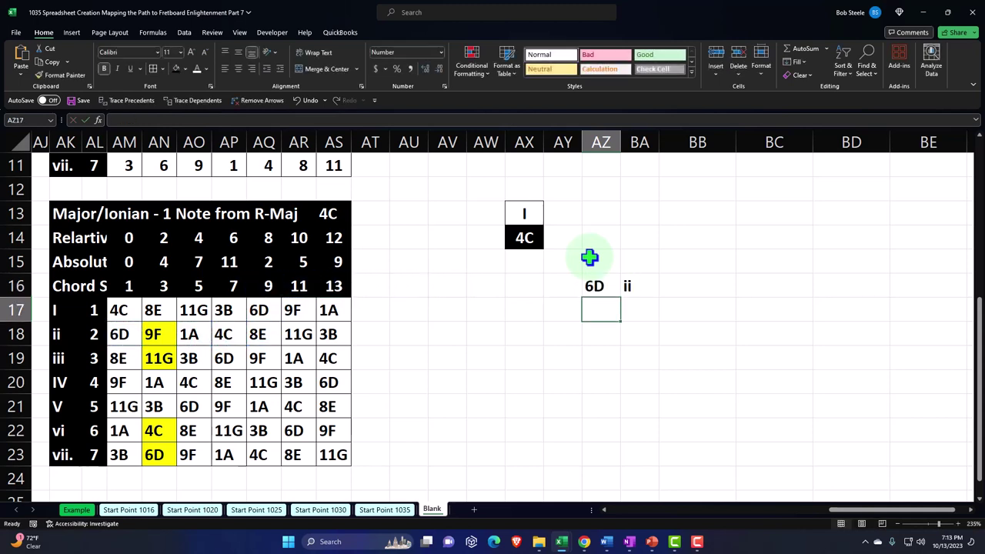
{"action": "key", "text": "Up"}
- Format Painter 4C's black fill onto 6D and the I label's border onto ii
{"action": "left_click", "coordinate": [532, 237]}
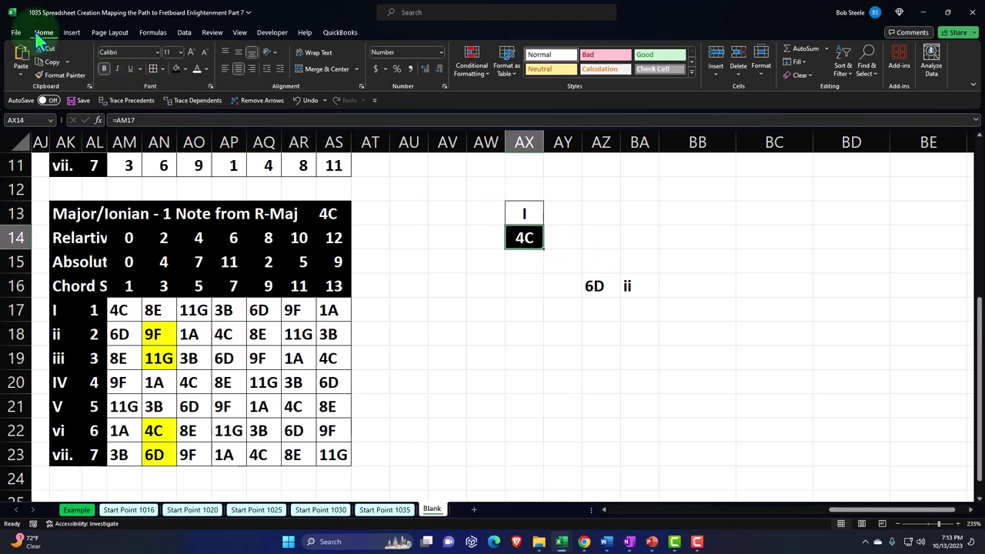
{"action": "left_click", "coordinate": [59, 74]}
{"action": "left_click", "coordinate": [600, 287]}
{"action": "left_click", "coordinate": [521, 211]}
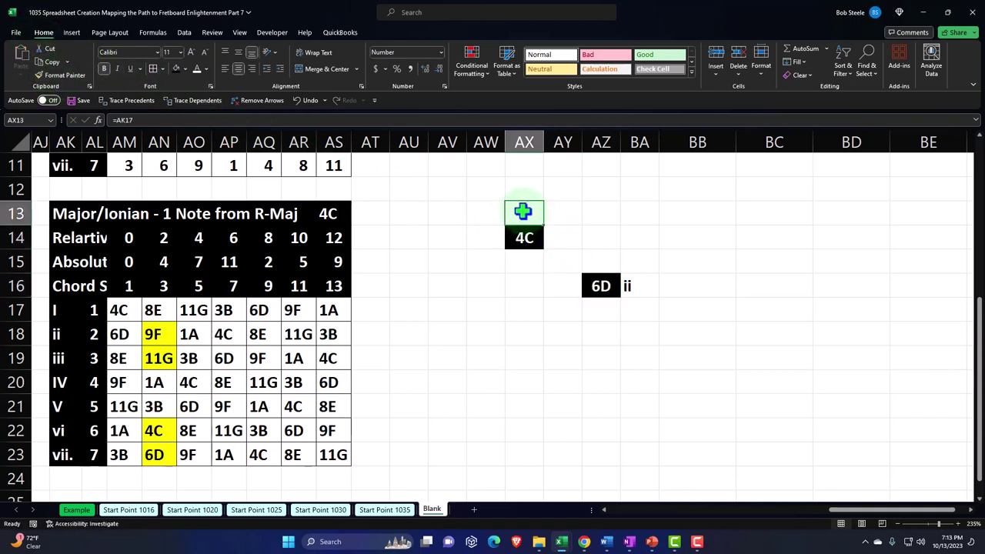
{"action": "left_click", "coordinate": [59, 75]}
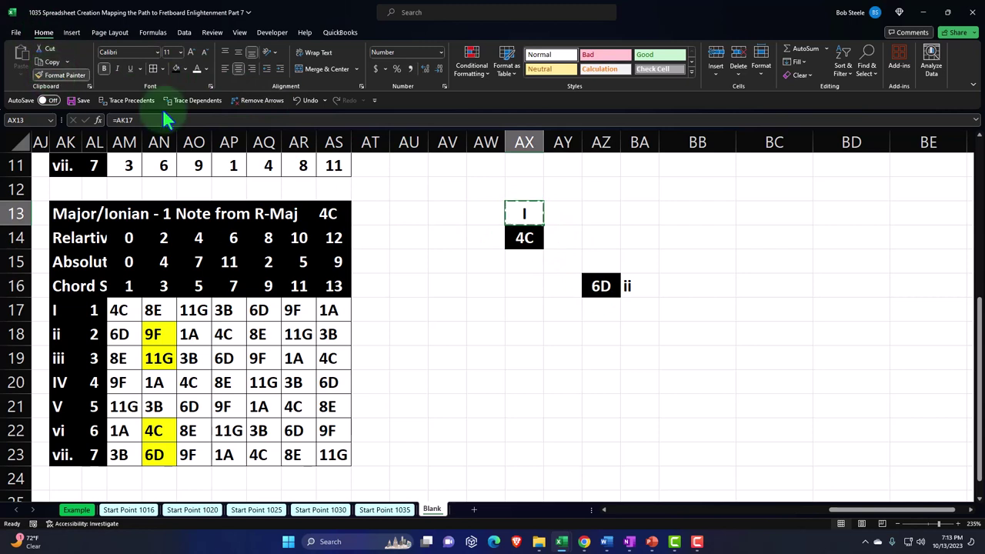
{"action": "left_click", "coordinate": [631, 285]}
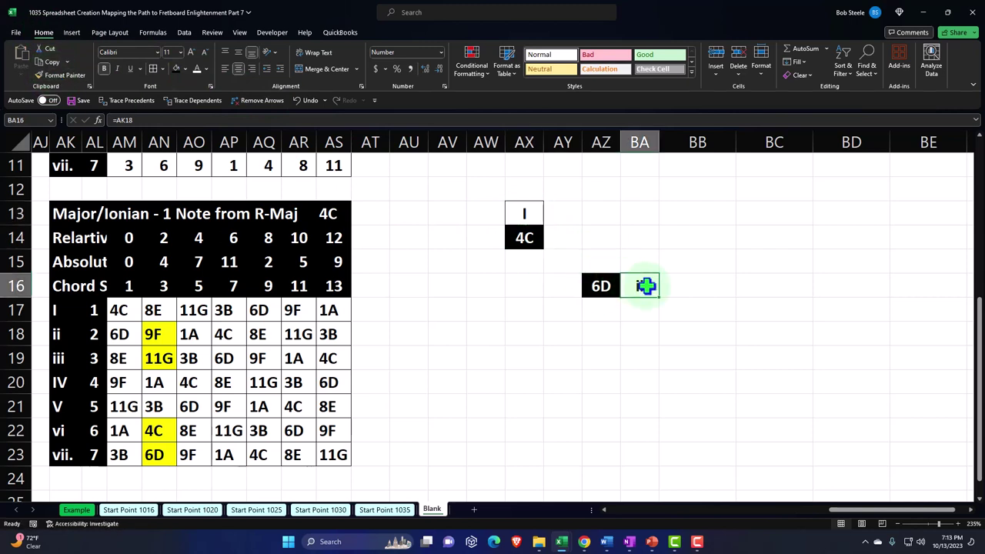
- Link BA18 to the iii label with =AK19
{"action": "key", "text": "Down"}
{"action": "key", "text": "Down"}
{"action": "key", "text": "Left"}
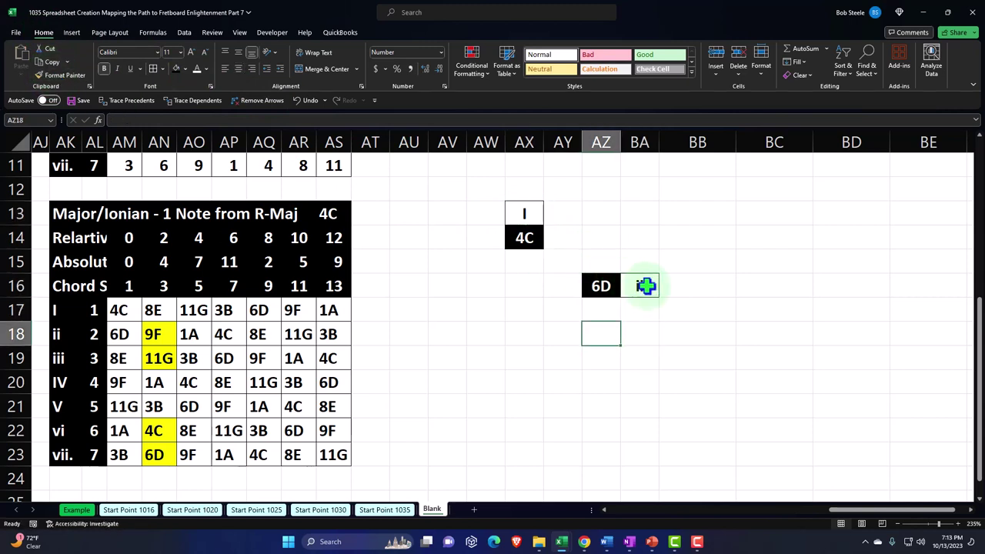
{"action": "key", "text": "Right"}
{"action": "type", "text": "="}
{"action": "key", "text": "Left"}
{"action": "key", "text": "Left"}
{"action": "key", "text": "Left"}
{"action": "key", "text": "Left"}
{"action": "key", "text": "Left"}
{"action": "key", "text": "Left"}
{"action": "key", "text": "Left"}
{"action": "key", "text": "Left"}
{"action": "key", "text": "Left"}
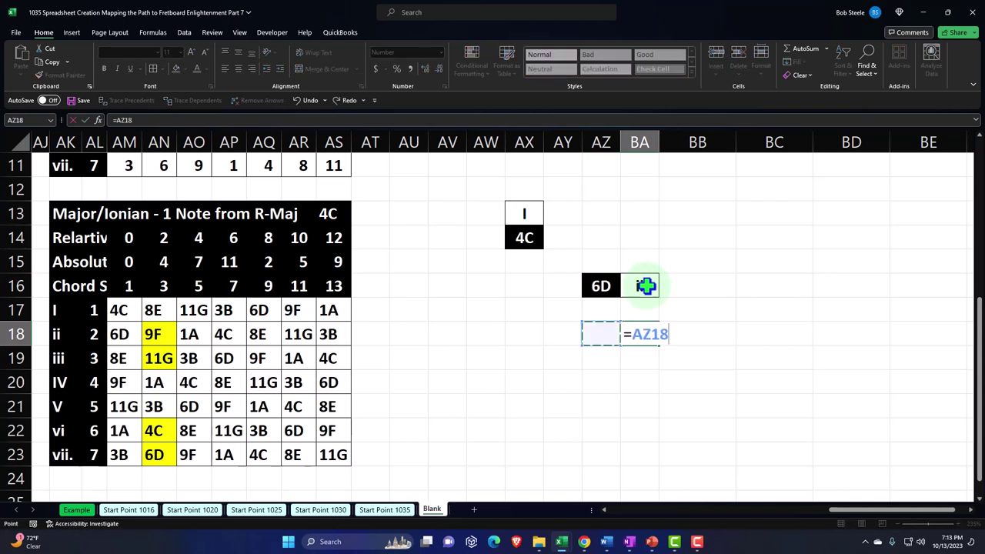
{"action": "key", "text": "Left"}
{"action": "key", "text": "Left"}
{"action": "key", "text": "Left"}
{"action": "key", "text": "Left"}
{"action": "key", "text": "Left"}
{"action": "key", "text": "Left"}
{"action": "key", "text": "Left"}
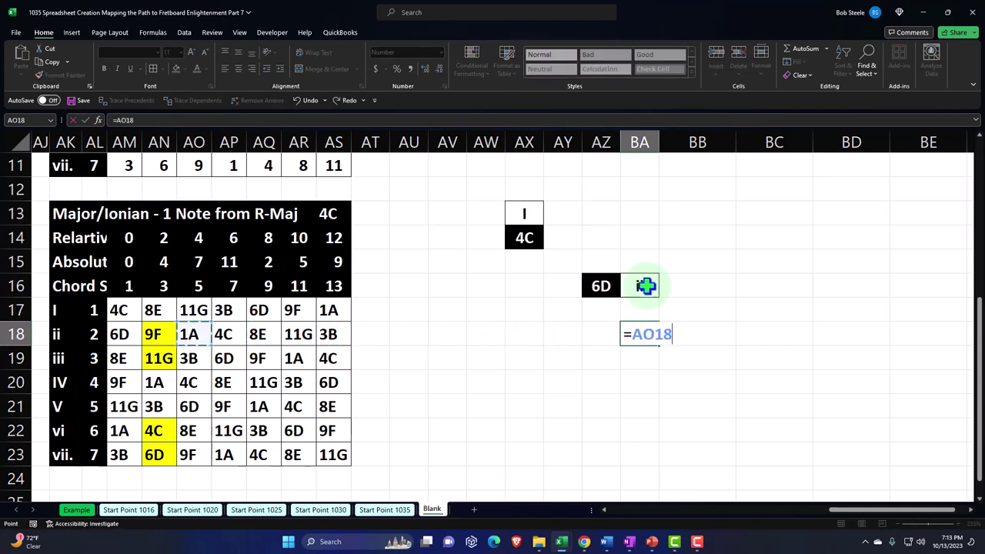
{"action": "key", "text": "Down"}
{"action": "key", "text": "Return"}
{"action": "key", "text": "Up"}
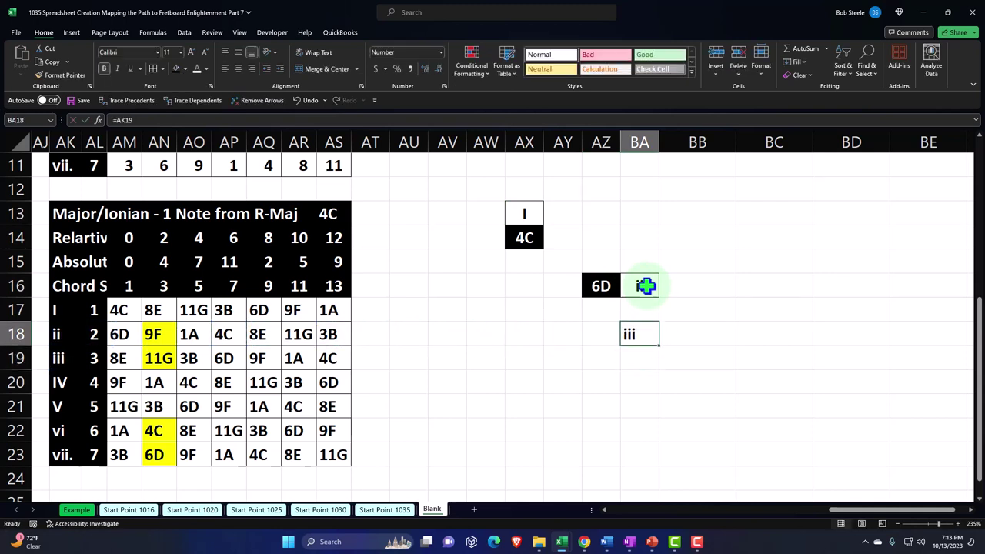
- Enter =AM19 in AZ18 for 8E and Format Painter the 6D/ii formatting onto it
{"action": "left_click", "coordinate": [589, 327]}
{"action": "type", "text": "="}
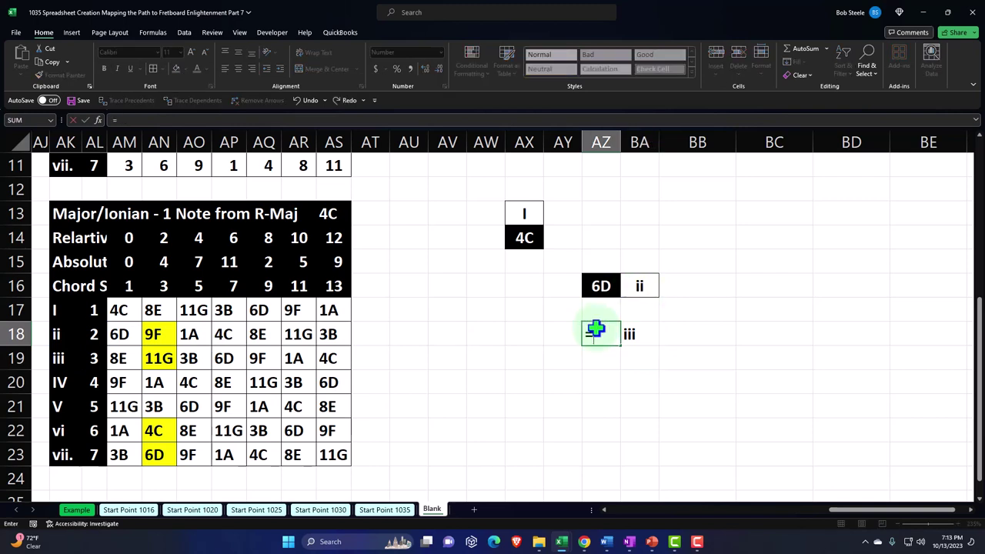
{"action": "key", "text": "Left"}
{"action": "key", "text": "Left"}
{"action": "key", "text": "Left"}
{"action": "key", "text": "Left"}
{"action": "key", "text": "Left"}
{"action": "key", "text": "Left"}
{"action": "key", "text": "Left"}
{"action": "key", "text": "Left"}
{"action": "key", "text": "Left"}
{"action": "key", "text": "Left"}
{"action": "key", "text": "Left"}
{"action": "key", "text": "Left"}
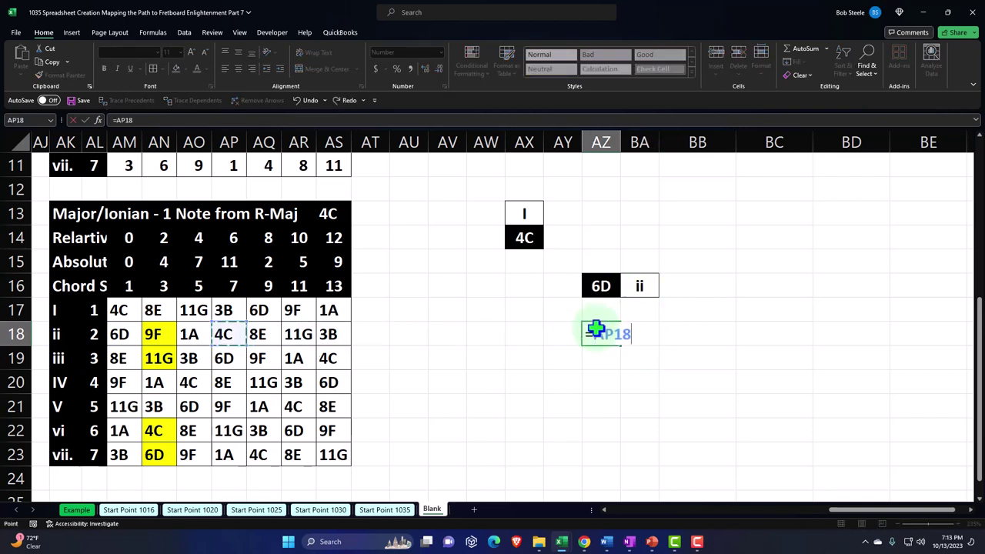
{"action": "key", "text": "Return"}
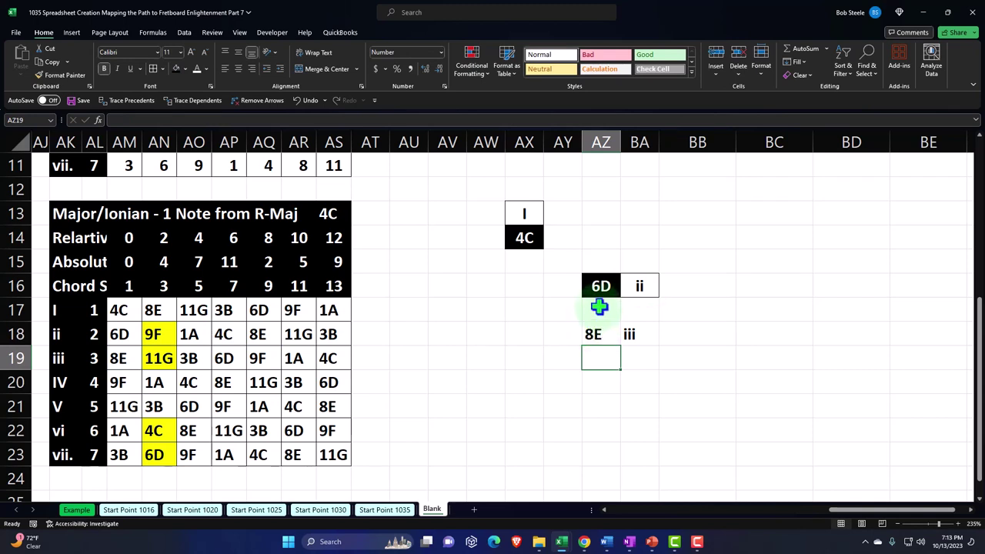
{"action": "left_click_drag", "start_coordinate": [600, 285], "coordinate": [636, 283]}
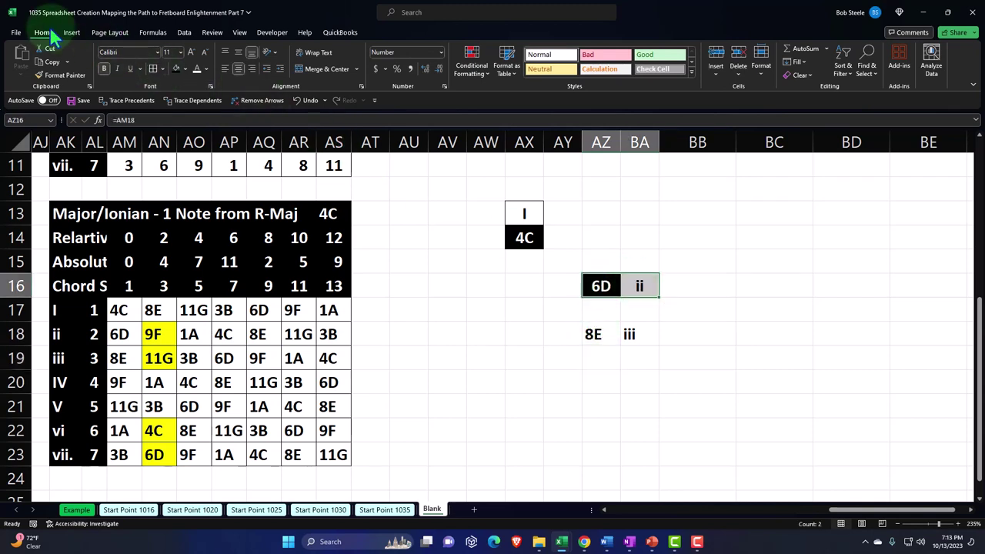
{"action": "left_click", "coordinate": [58, 77]}
{"action": "left_click_drag", "start_coordinate": [592, 334], "coordinate": [627, 333]}
{"action": "left_click", "coordinate": [603, 354]}
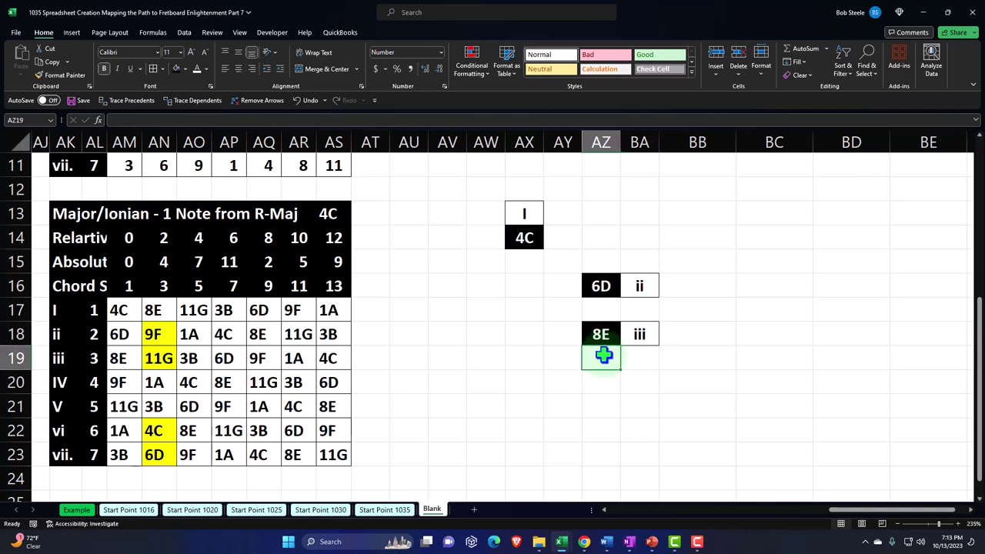
{"action": "key", "text": "Down"}
{"action": "key", "text": "Left"}
- Link AY21 to the IV numeral so the label cell shows IV
{"action": "key", "text": "Down"}
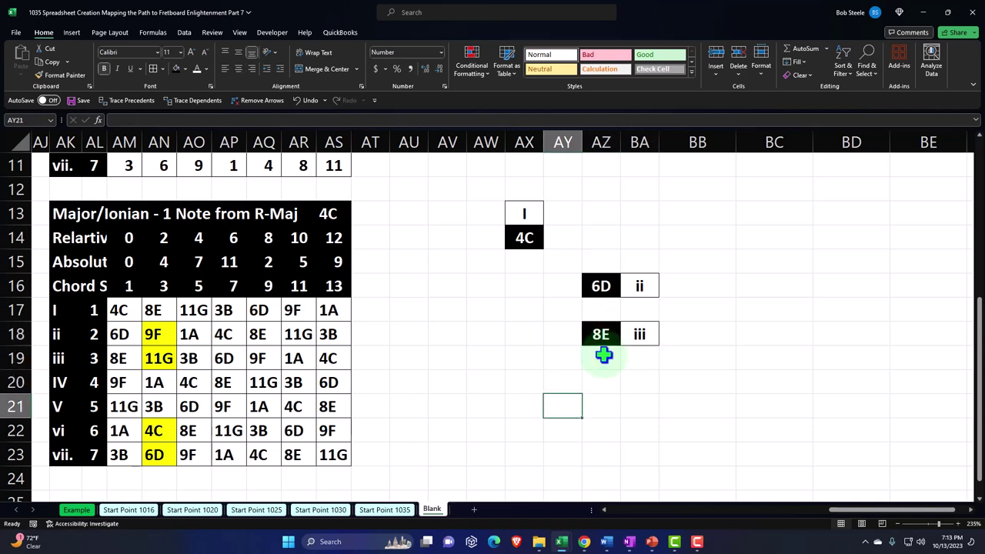
{"action": "type", "text": "="}
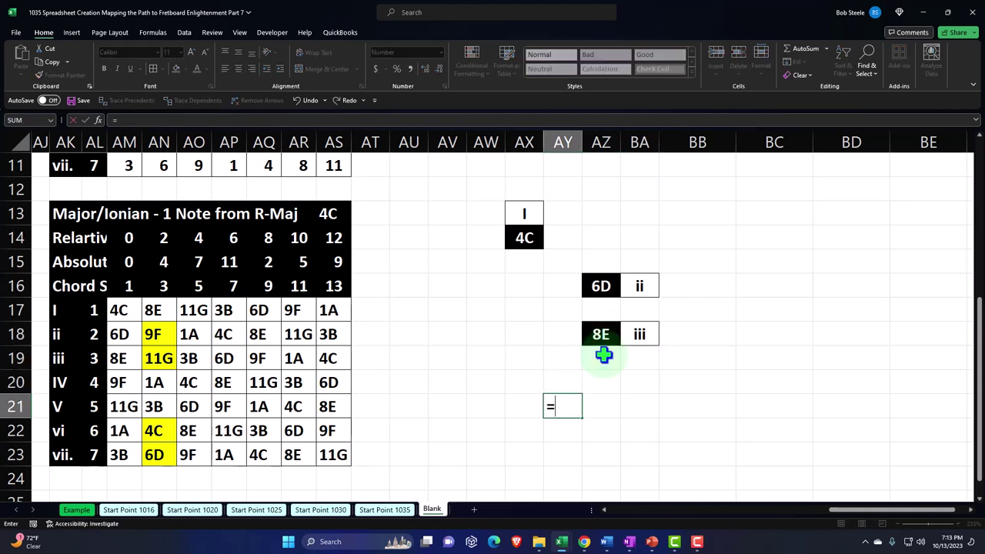
{"action": "key", "text": "Left"}
{"action": "key", "text": "Left"}
{"action": "key", "text": "Left"}
{"action": "key", "text": "Left"}
{"action": "key", "text": "Left"}
{"action": "key", "text": "Left"}
{"action": "key", "text": "Left"}
{"action": "key", "text": "Left"}
{"action": "key", "text": "Left"}
{"action": "key", "text": "Left"}
{"action": "key", "text": "Left"}
{"action": "key", "text": "Left"}
{"action": "key", "text": "Left"}
{"action": "key", "text": "Left"}
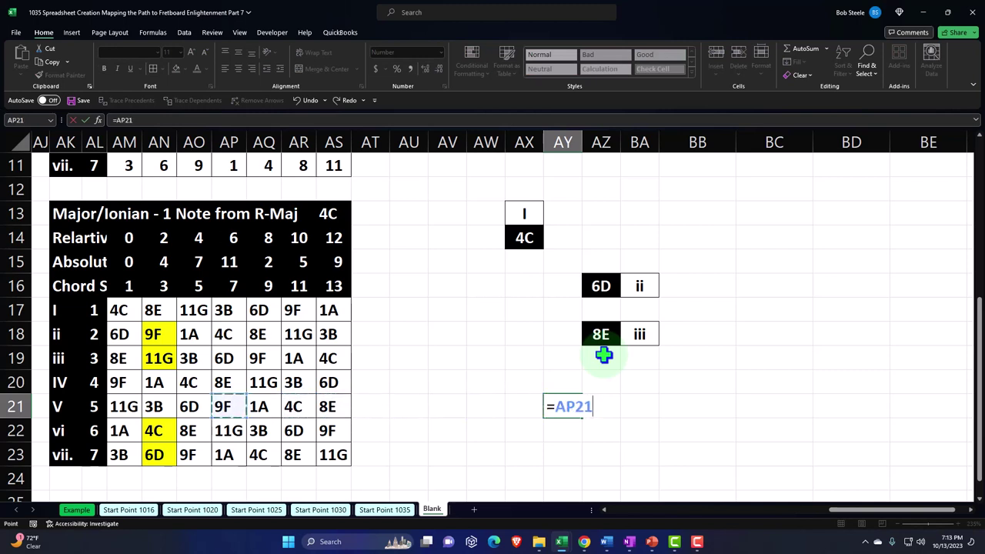
{"action": "key", "text": "Up"}
- Enter a formula in AY20 referencing the IV chord's 9F (=AM20)
{"action": "key", "text": "Left"}
{"action": "key", "text": "Return"}
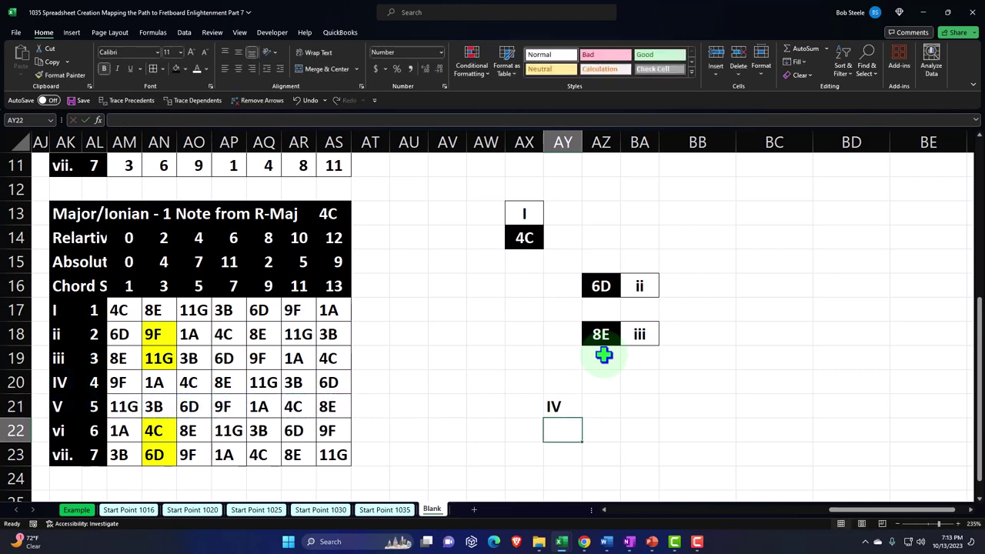
{"action": "type", "text": "="}
{"action": "key", "text": "Left"}
{"action": "key", "text": "Left"}
{"action": "key", "text": "Left"}
{"action": "key", "text": "Left"}
{"action": "key", "text": "Left"}
{"action": "key", "text": "Left"}
{"action": "key", "text": "Left"}
{"action": "key", "text": "Left"}
{"action": "key", "text": "Left"}
{"action": "key", "text": "Left"}
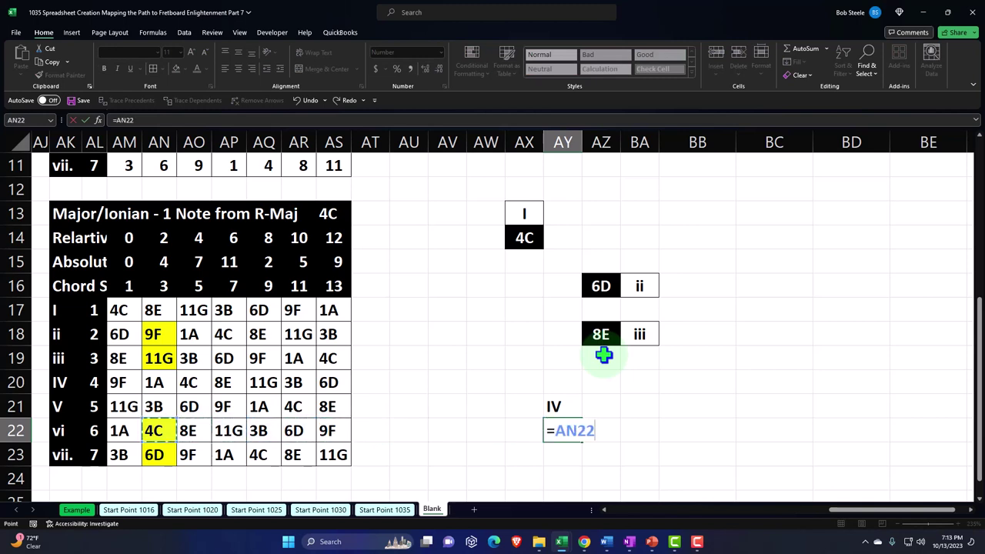
{"action": "key", "text": "Left"}
{"action": "key", "text": "Up"}
{"action": "key", "text": "Up"}
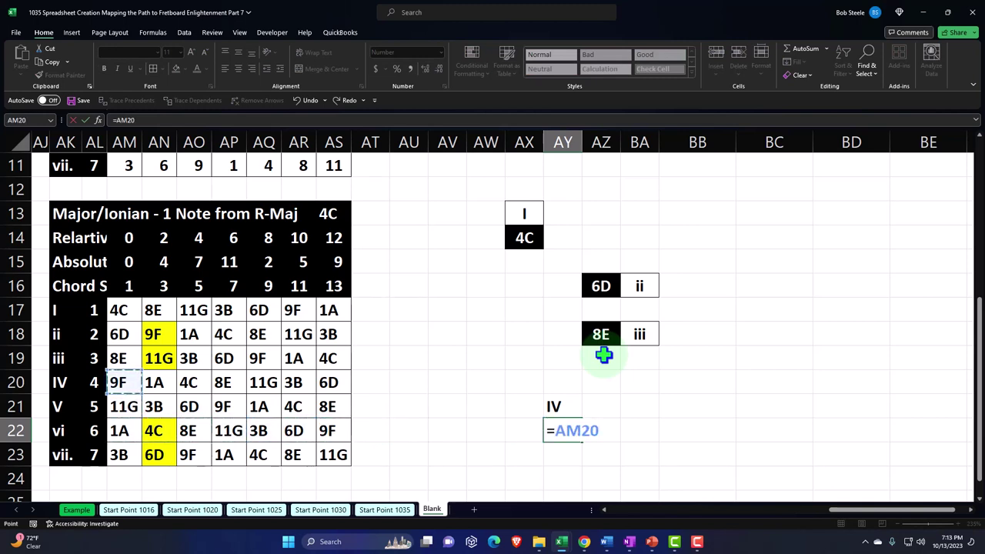
{"action": "key", "text": "Up"}
{"action": "key", "text": "Up"}
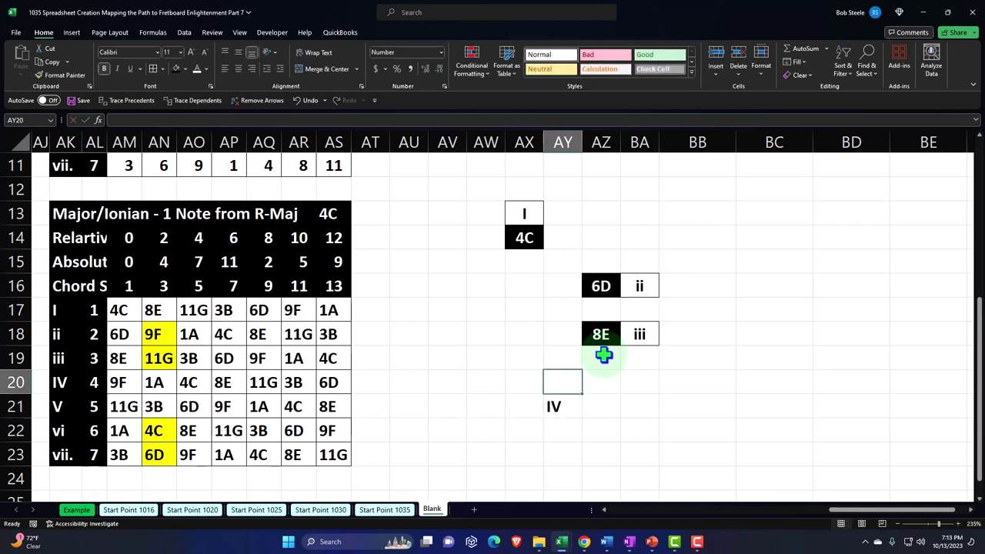
{"action": "type", "text": "="}
{"action": "key", "text": "Left"}
{"action": "key", "text": "Left"}
{"action": "key", "text": "Left"}
{"action": "key", "text": "Left"}
{"action": "key", "text": "Left"}
{"action": "key", "text": "Left"}
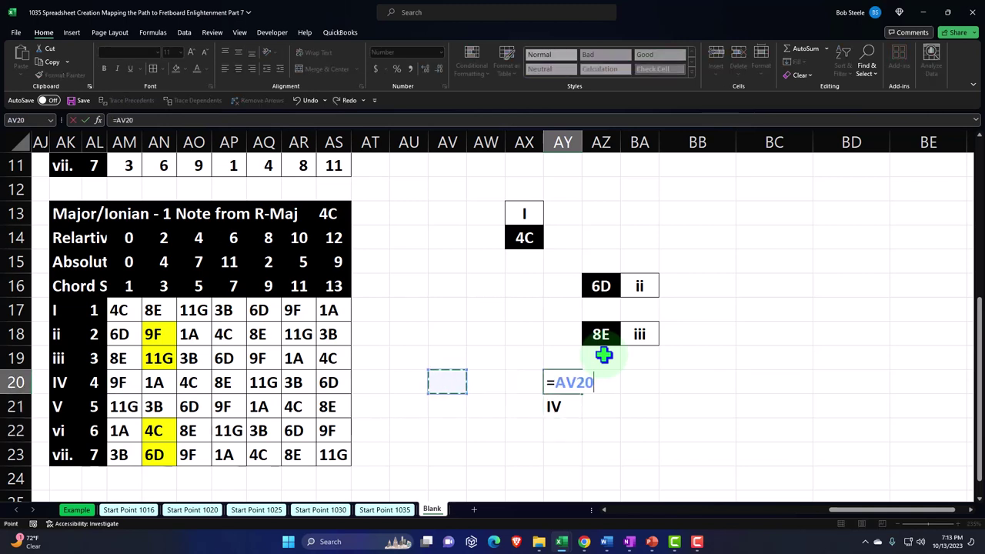
{"action": "key", "text": "Left"}
{"action": "key", "text": "Left"}
{"action": "key", "text": "Left"}
{"action": "key", "text": "Left"}
{"action": "key", "text": "Left"}
{"action": "key", "text": "Left"}
{"action": "key", "text": "Return"}
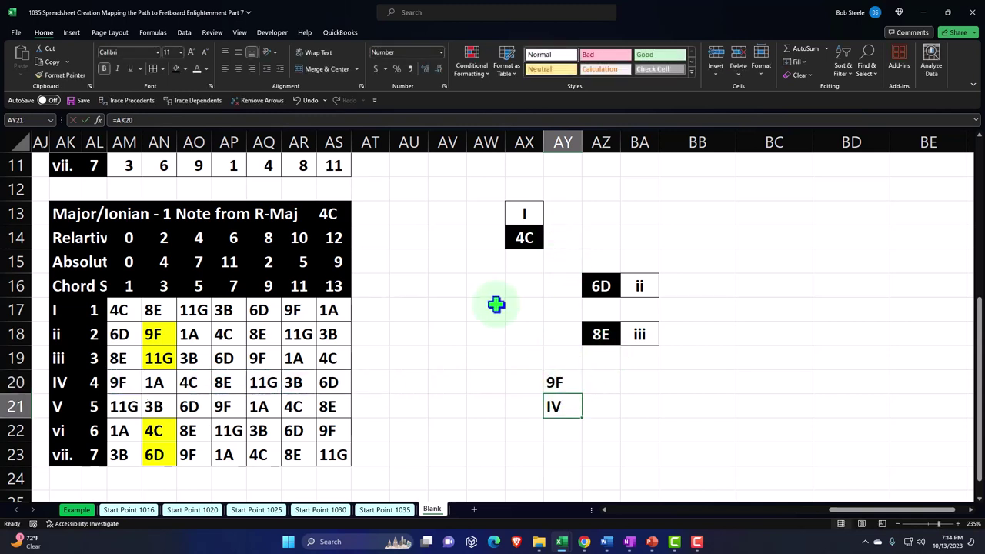
- Format-paint the iii label's border onto IV and 8E's black fill onto 9F
{"action": "left_click", "coordinate": [629, 335]}
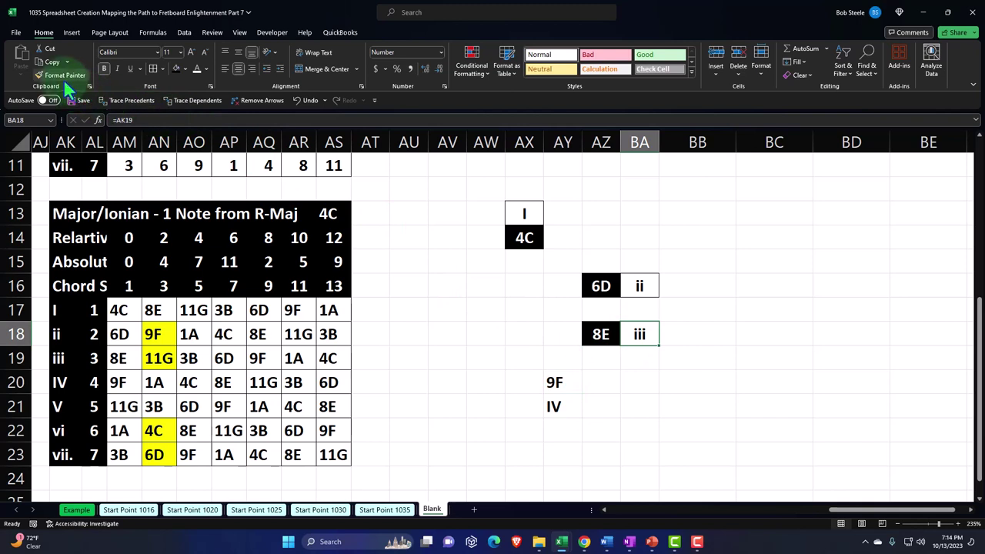
{"action": "left_click", "coordinate": [63, 75]}
{"action": "left_click", "coordinate": [562, 406]}
{"action": "left_click", "coordinate": [600, 334]}
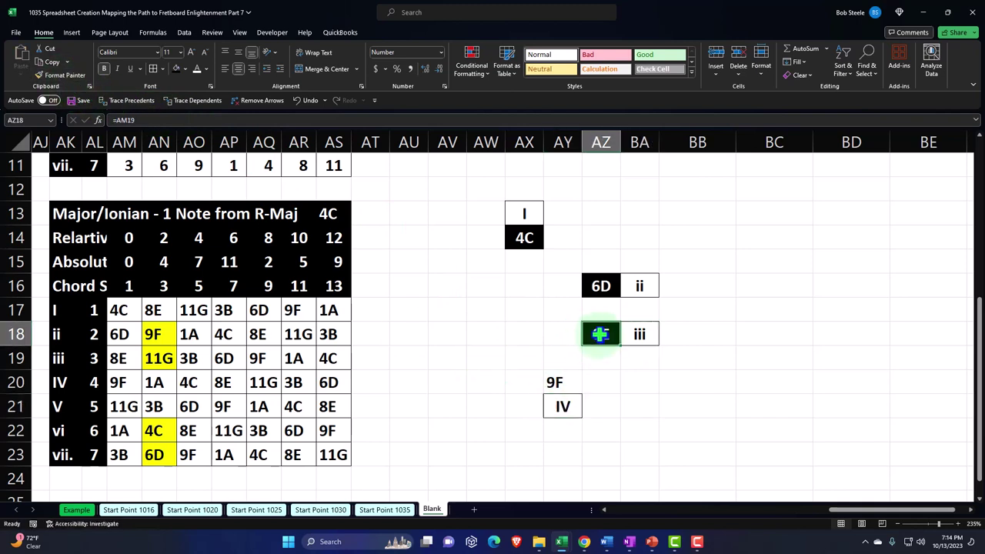
{"action": "left_click", "coordinate": [64, 76]}
{"action": "left_click", "coordinate": [562, 382]}
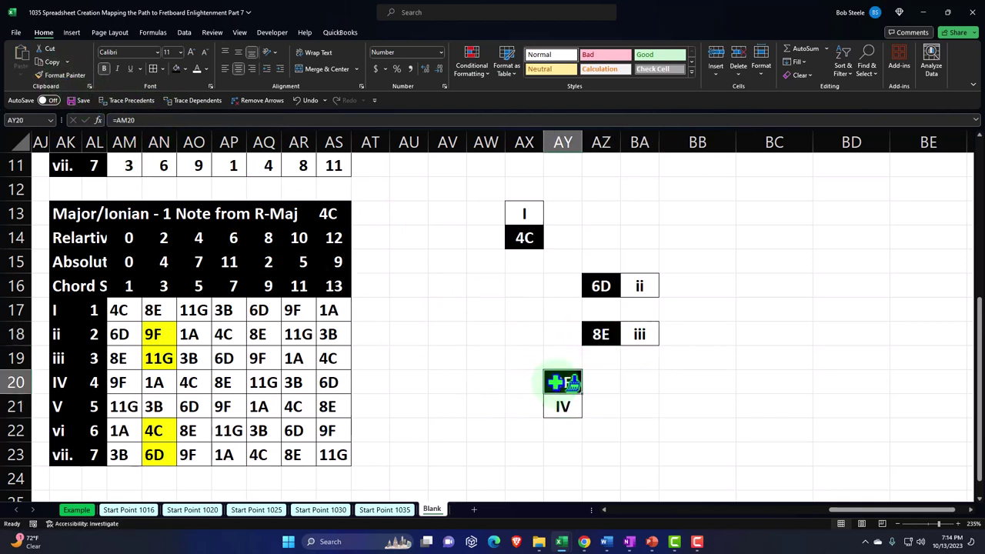
{"action": "left_click", "coordinate": [492, 406]}
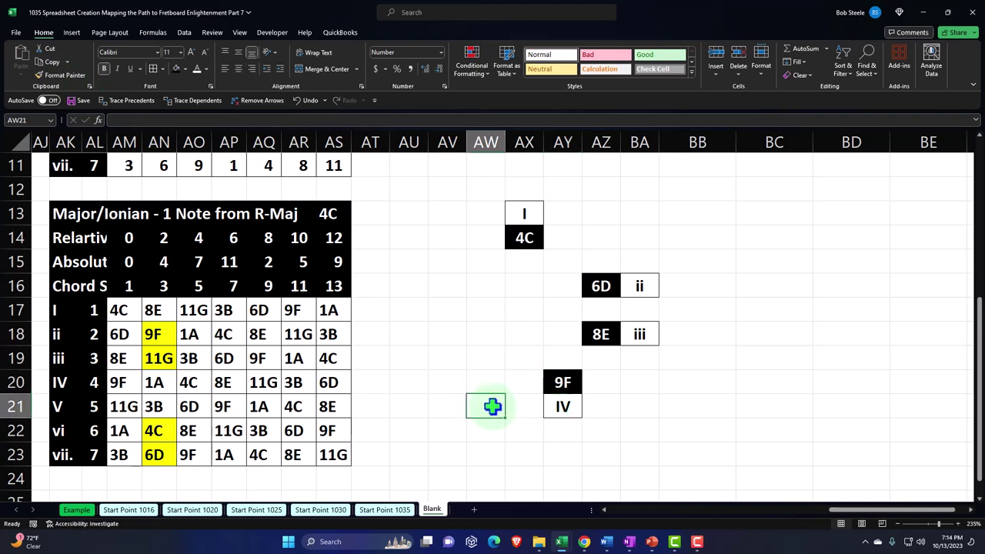
- Link AW21 to the V numeral (=AK21) and AW20 to 11G (=AM21)
{"action": "type", "text": "="}
{"action": "key", "text": "Left"}
{"action": "key", "text": "Left"}
{"action": "key", "text": "Left"}
{"action": "key", "text": "Left"}
{"action": "key", "text": "Left"}
{"action": "key", "text": "Left"}
{"action": "key", "text": "Left"}
{"action": "key", "text": "Left"}
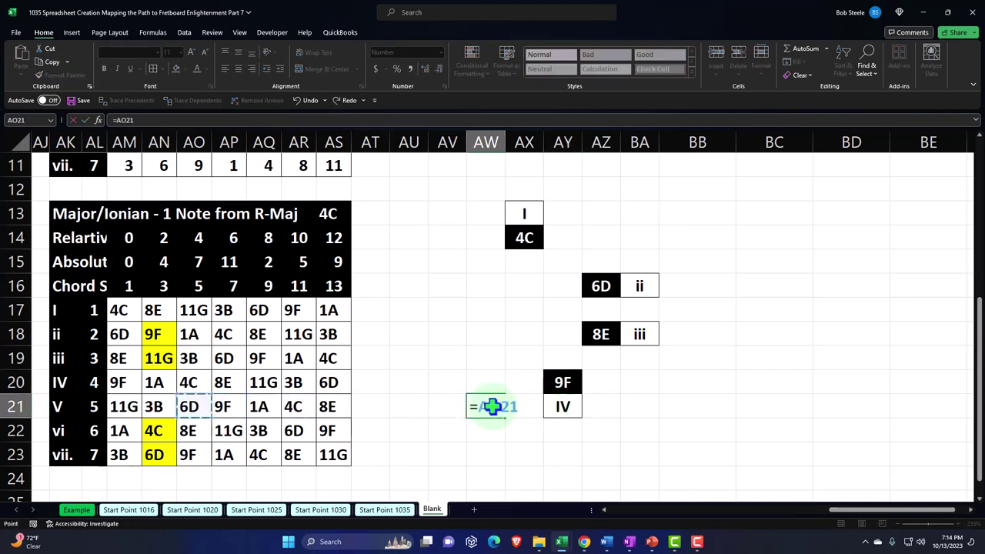
{"action": "key", "text": "Left"}
{"action": "key", "text": "Left"}
{"action": "key", "text": "Left"}
{"action": "key", "text": "Left"}
{"action": "key", "text": "Return"}
{"action": "key", "text": "Up"}
{"action": "key", "text": "Up"}
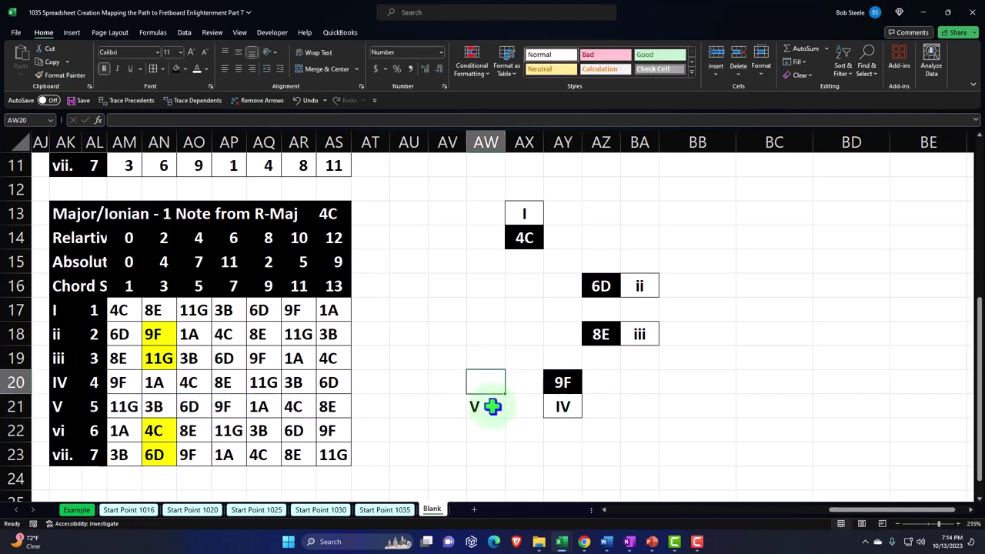
{"action": "type", "text": "="}
{"action": "key", "text": "Left"}
{"action": "key", "text": "Left"}
{"action": "key", "text": "Left"}
{"action": "key", "text": "Left"}
{"action": "key", "text": "Left"}
{"action": "key", "text": "Left"}
{"action": "key", "text": "Left"}
{"action": "key", "text": "Left"}
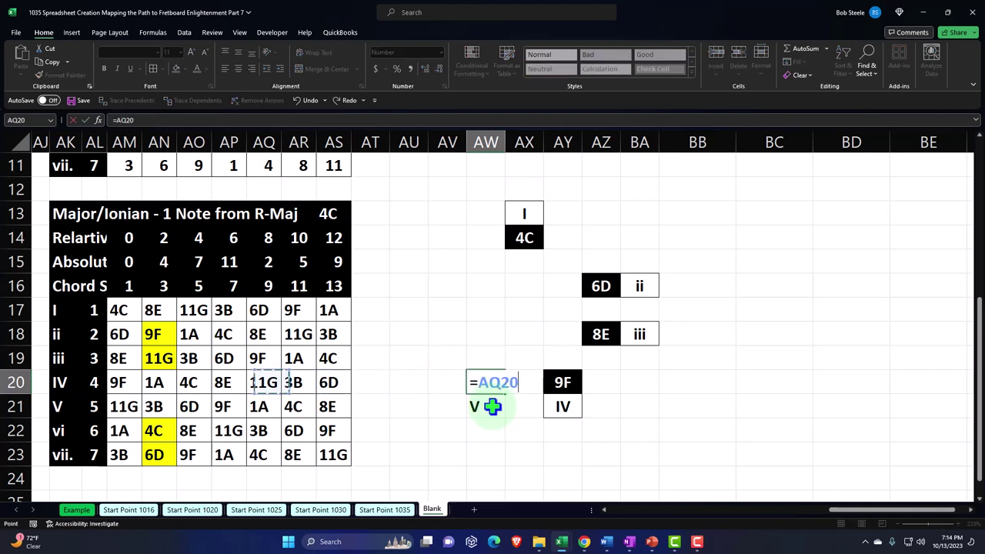
{"action": "key", "text": "Down"}
{"action": "key", "text": "Down"}
{"action": "key", "text": "Left"}
{"action": "key", "text": "Left"}
{"action": "key", "text": "Up"}
{"action": "key", "text": "Return"}
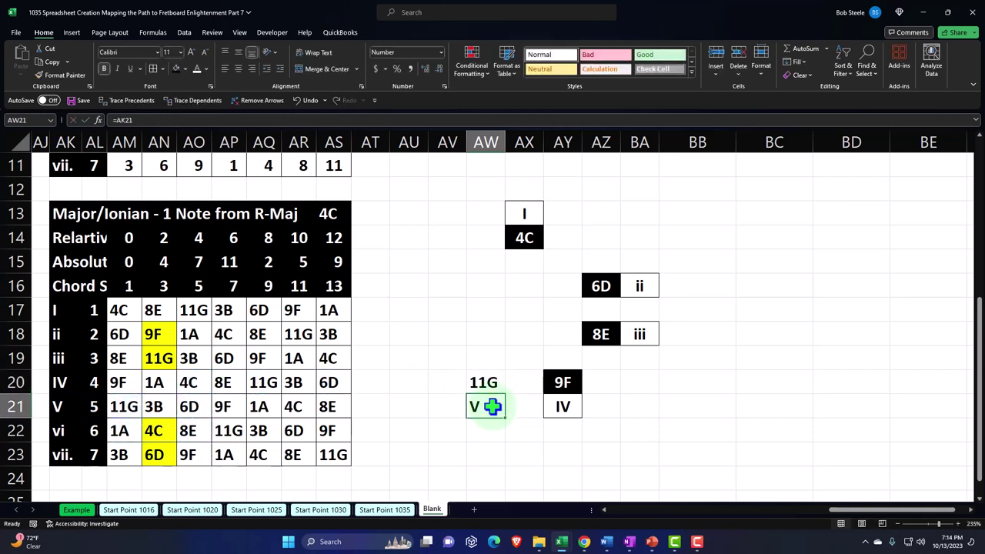
- Copy the IV box's black-and-bordered formatting onto the V box
{"action": "left_click_drag", "start_coordinate": [564, 384], "coordinate": [566, 408]}
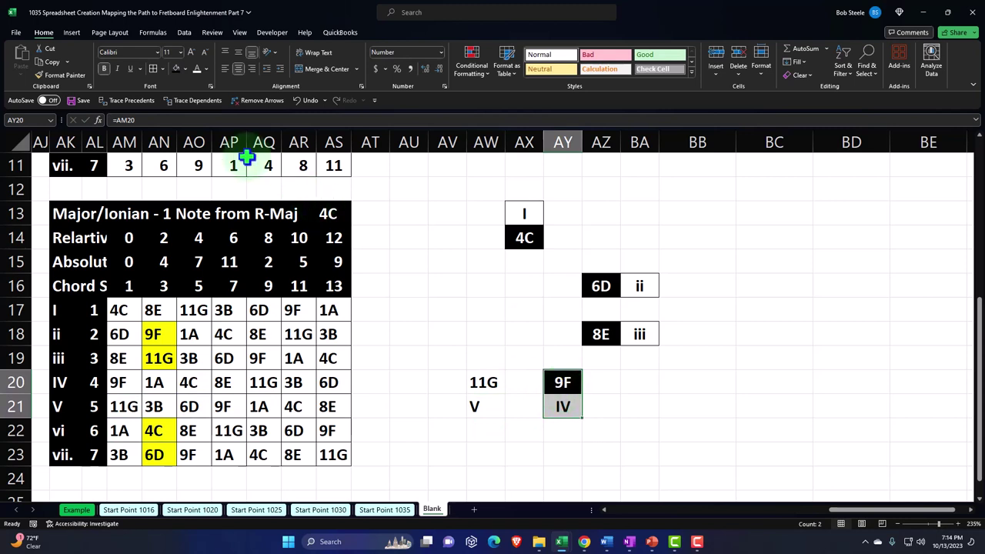
{"action": "left_click", "coordinate": [62, 76]}
{"action": "left_click", "coordinate": [484, 381]}
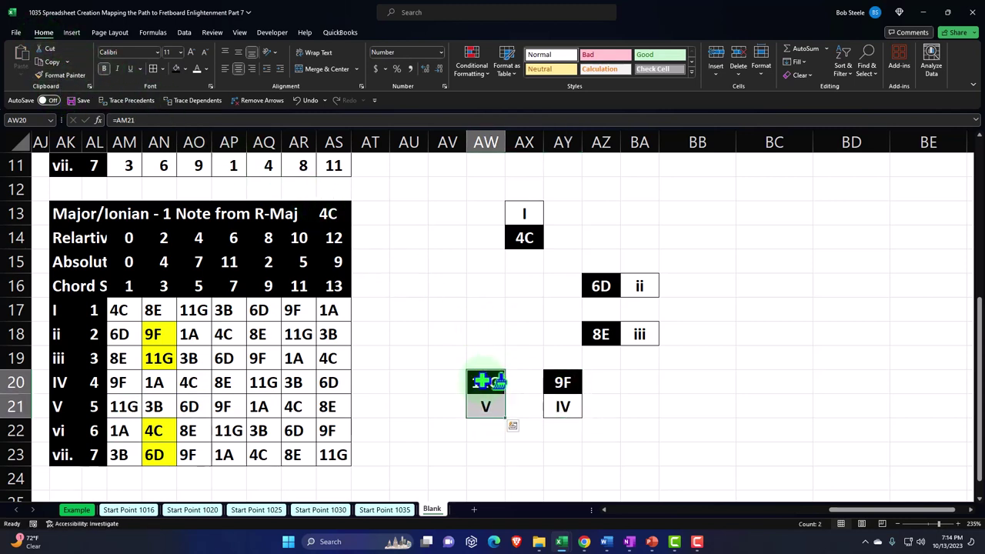
{"action": "left_click", "coordinate": [441, 333]}
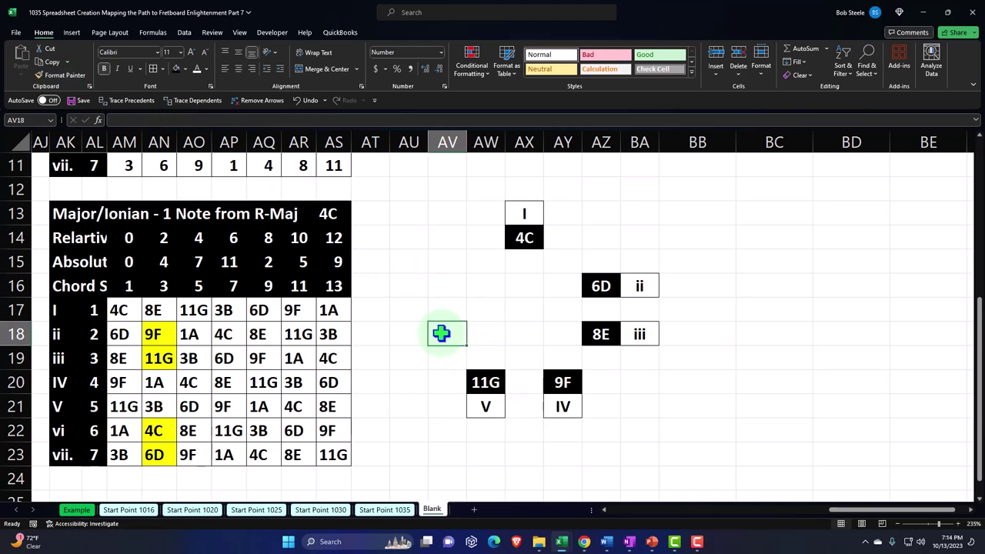
- Enter =AK22 in AU18 for the vi label and =AM22 in AV18 for 1A
{"action": "key", "text": "Left"}
{"action": "type", "text": "="}
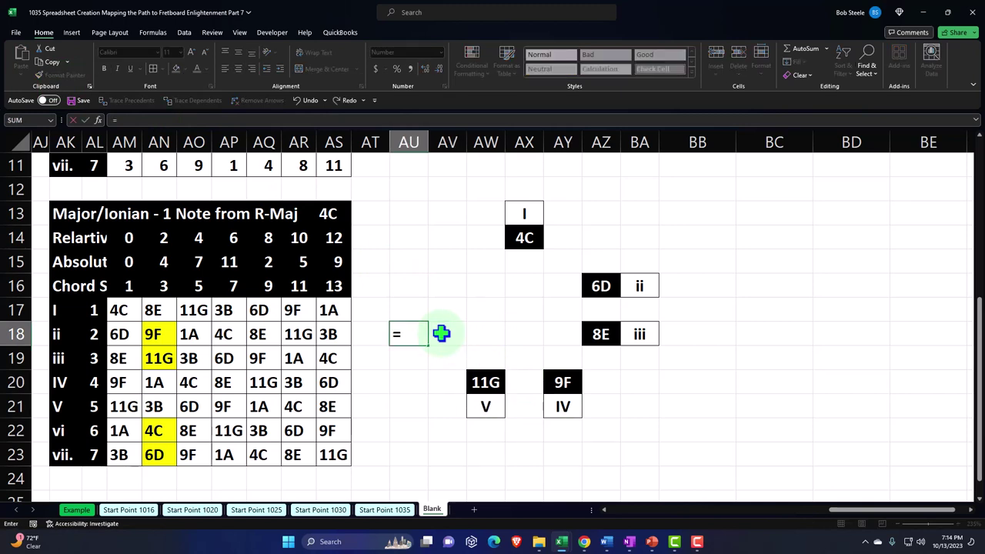
{"action": "key", "text": "Left"}
{"action": "key", "text": "Left"}
{"action": "key", "text": "Left"}
{"action": "key", "text": "Left"}
{"action": "key", "text": "Down"}
{"action": "key", "text": "Down"}
{"action": "key", "text": "Down"}
{"action": "key", "text": "Down"}
{"action": "key", "text": "Left"}
{"action": "key", "text": "Left"}
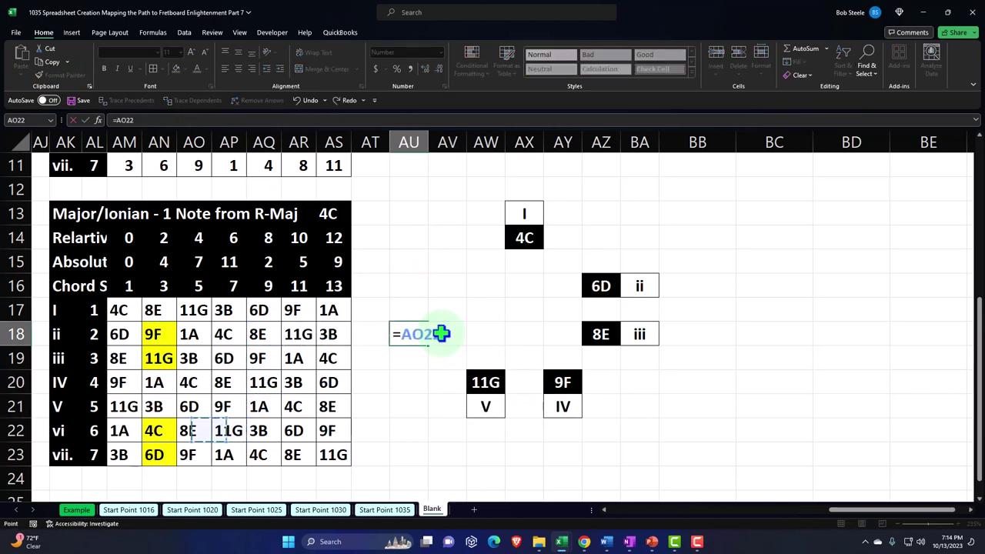
{"action": "key", "text": "Left"}
{"action": "key", "text": "Left"}
{"action": "key", "text": "Left"}
{"action": "key", "text": "Left"}
{"action": "key", "text": "Tab"}
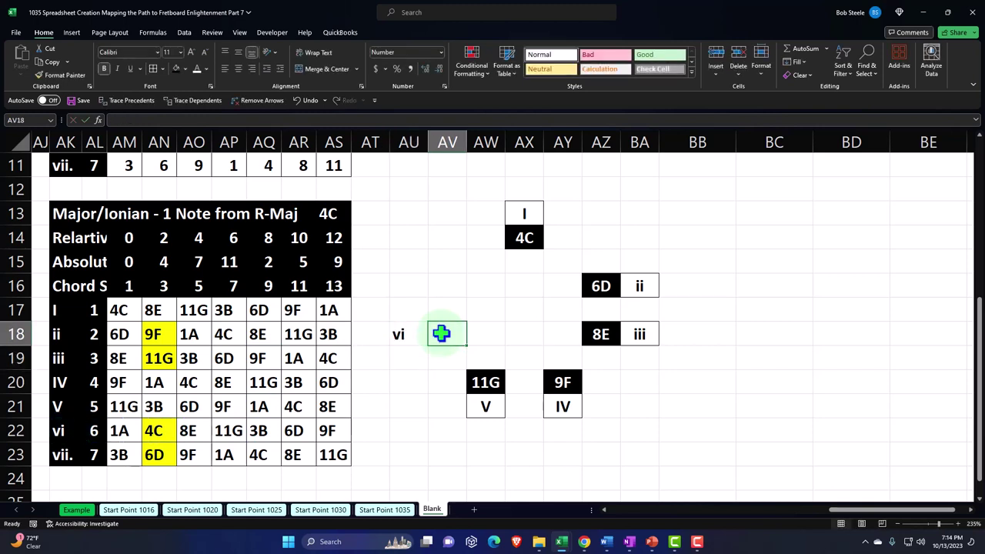
{"action": "type", "text": "="}
{"action": "key", "text": "Left"}
{"action": "key", "text": "Left"}
{"action": "key", "text": "Left"}
{"action": "key", "text": "Left"}
{"action": "key", "text": "Left"}
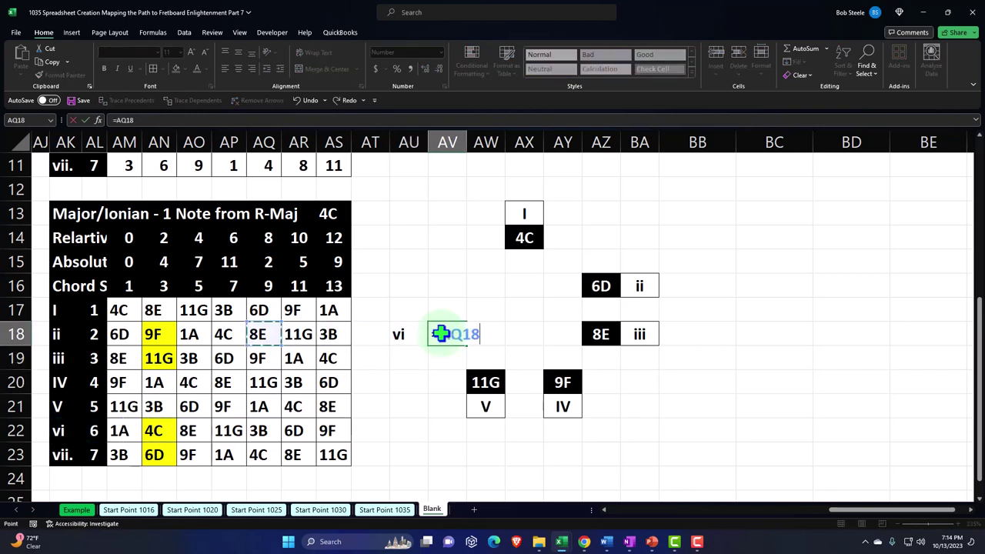
{"action": "key", "text": "Down"}
{"action": "key", "text": "Down"}
{"action": "key", "text": "Down"}
{"action": "key", "text": "Down"}
{"action": "key", "text": "Left"}
{"action": "key", "text": "Left"}
{"action": "key", "text": "Left"}
{"action": "key", "text": "Left"}
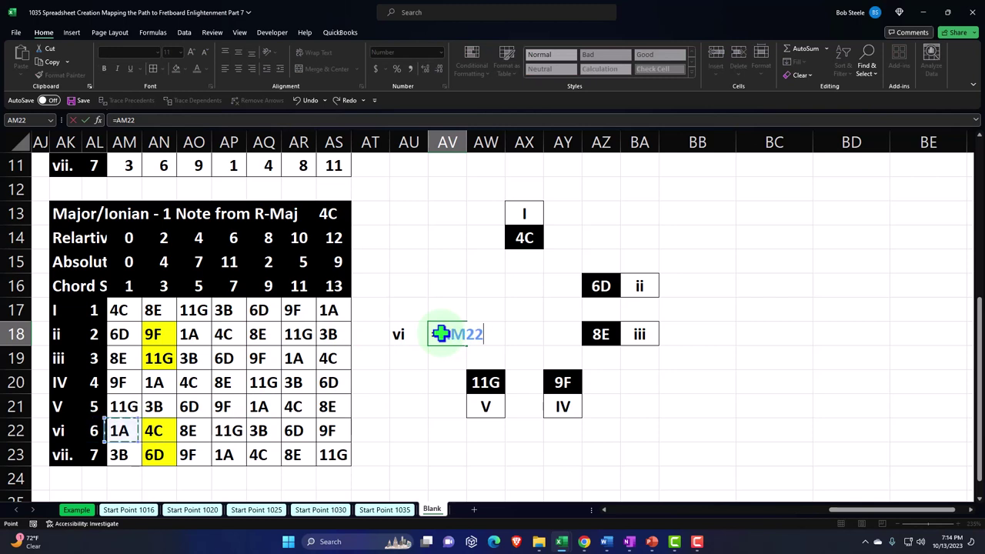
{"action": "key", "text": "ctrl+Return"}
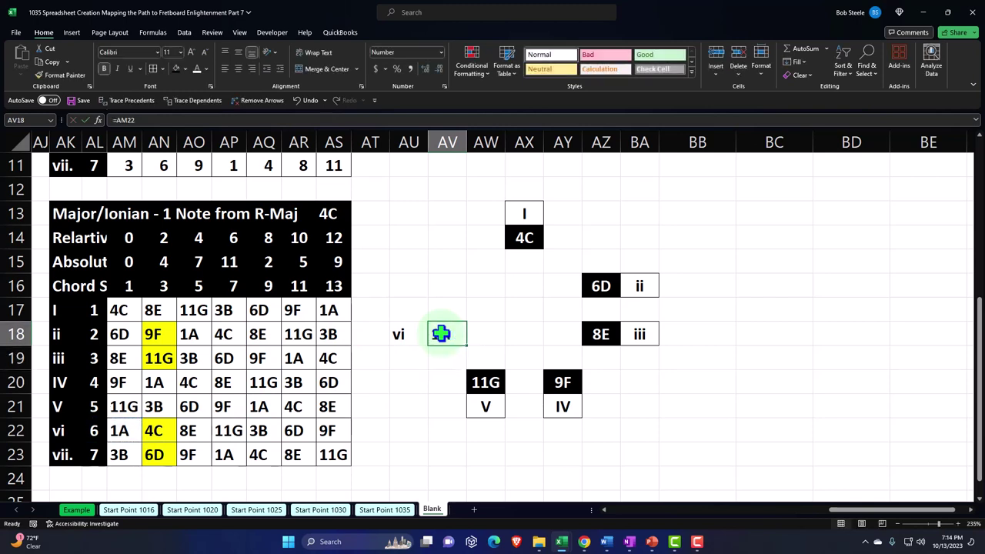
- Format-paint the I label's border onto vi and 4C's black fill onto 1A
{"action": "left_click", "coordinate": [390, 339]}
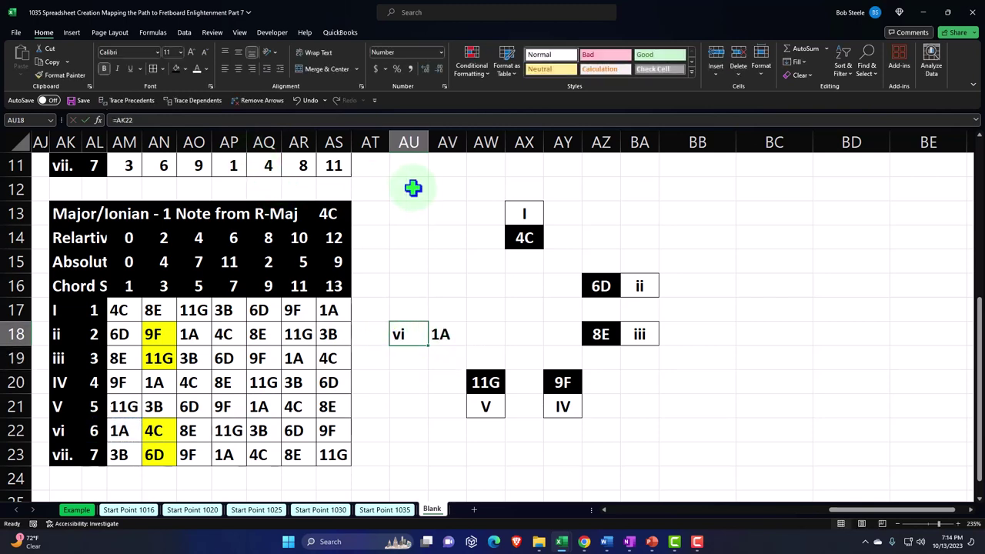
{"action": "left_click", "coordinate": [519, 214]}
{"action": "left_click", "coordinate": [64, 73]}
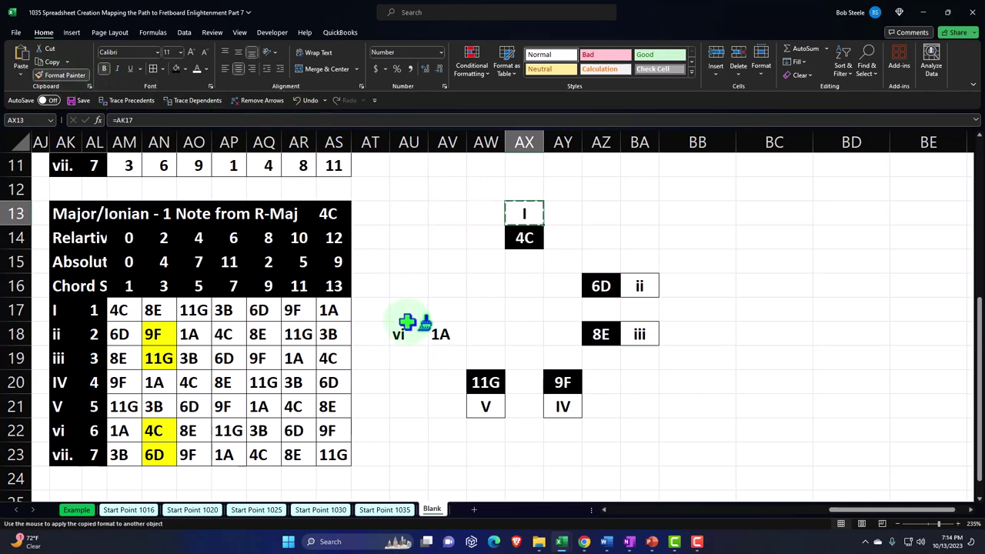
{"action": "left_click", "coordinate": [406, 333]}
{"action": "left_click", "coordinate": [522, 234]}
{"action": "left_click", "coordinate": [65, 75]}
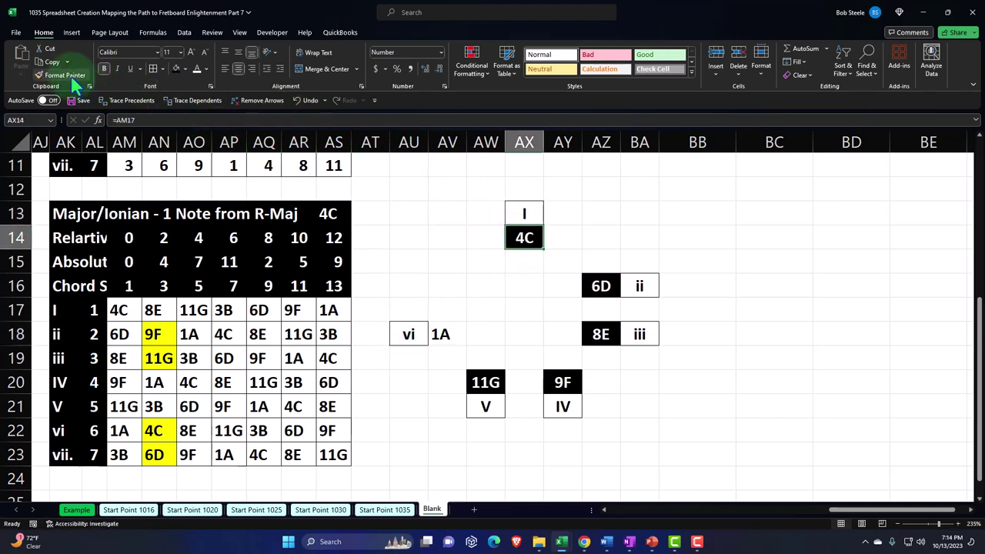
{"action": "left_click", "coordinate": [447, 333]}
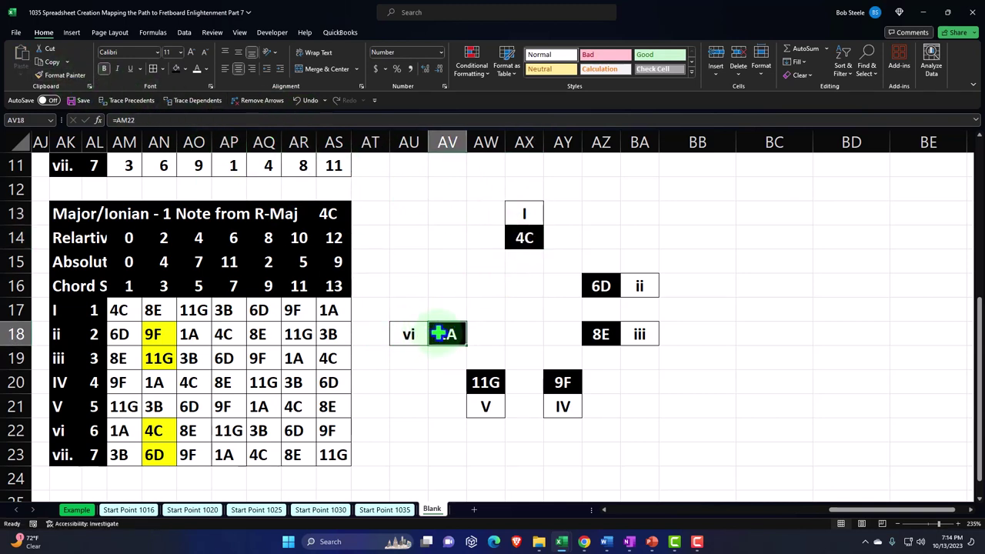
- Link AU16 to the vii. numeral with =AK23
{"action": "left_click", "coordinate": [401, 277]}
{"action": "type", "text": "="}
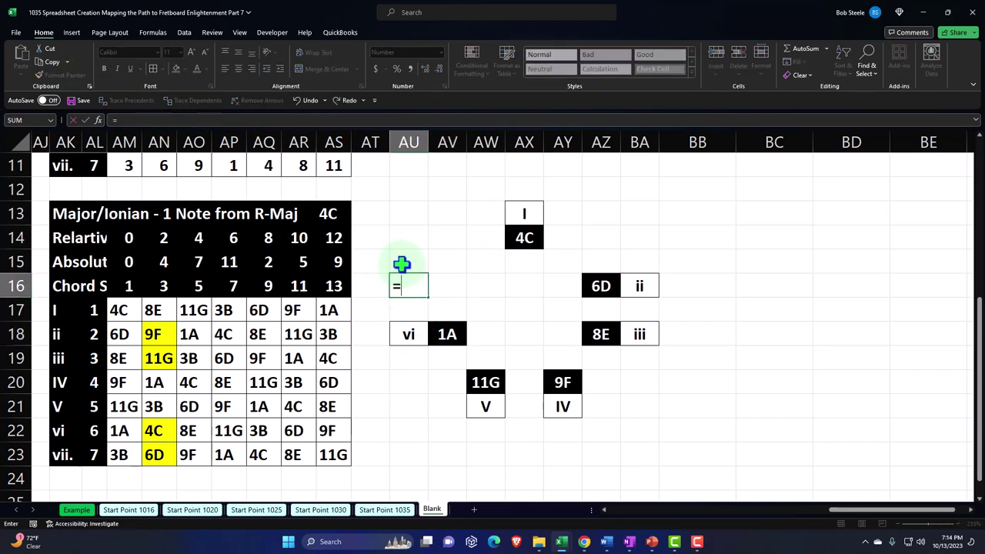
{"action": "key", "text": "Down"}
{"action": "key", "text": "Down"}
{"action": "key", "text": "Down"}
{"action": "key", "text": "Down"}
{"action": "key", "text": "Down"}
{"action": "key", "text": "Left"}
{"action": "key", "text": "Left"}
{"action": "key", "text": "Left"}
{"action": "key", "text": "Left"}
{"action": "key", "text": "Left"}
{"action": "key", "text": "Left"}
{"action": "key", "text": "Left"}
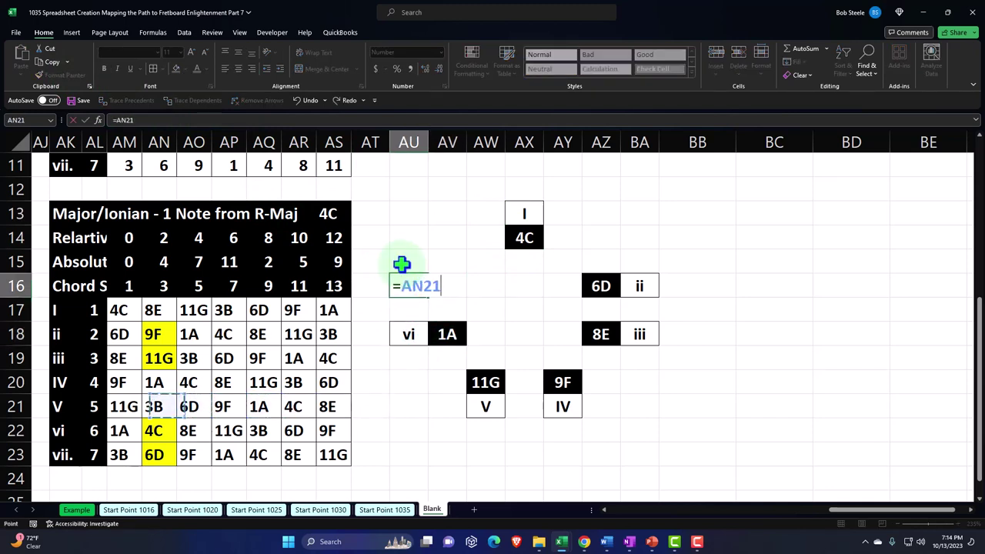
{"action": "key", "text": "Left"}
{"action": "key", "text": "Left"}
{"action": "key", "text": "Down"}
{"action": "key", "text": "Down"}
{"action": "key", "text": "Left"}
{"action": "key", "text": "ctrl+Return"}
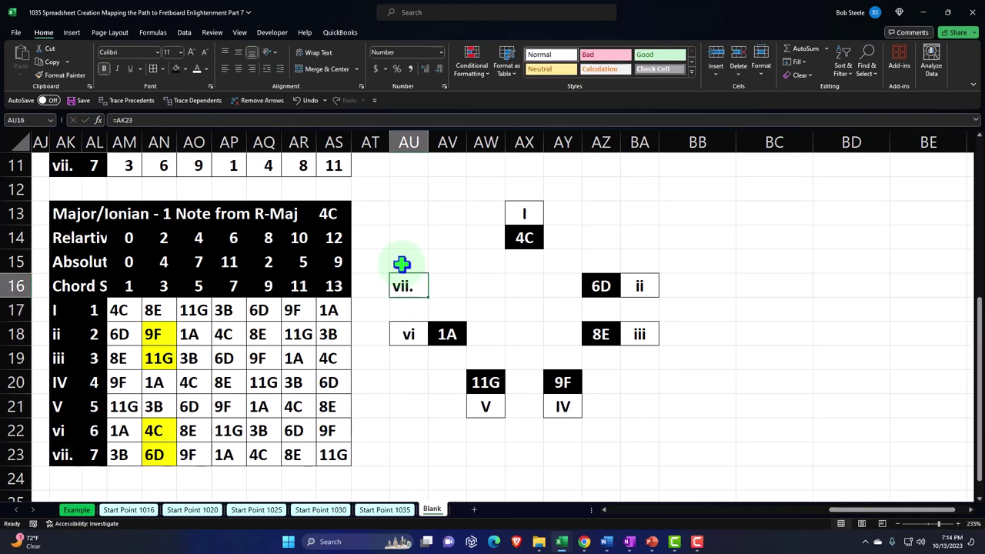
- Enter =AM23 in AV16 so it shows 3B
{"action": "key", "text": "Right"}
{"action": "type", "text": "="}
{"action": "key", "text": "Left"}
{"action": "key", "text": "Left"}
{"action": "key", "text": "Left"}
{"action": "key", "text": "Left"}
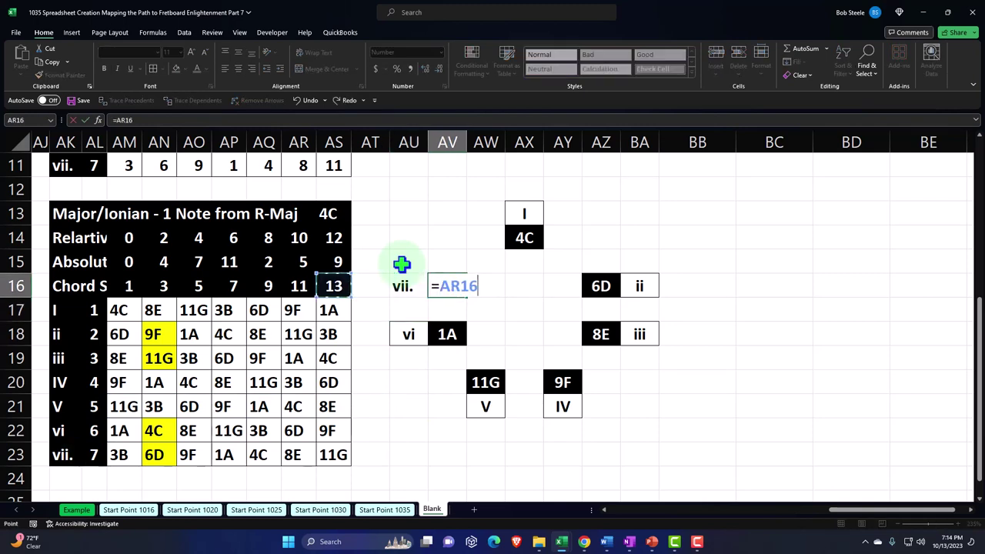
{"action": "key", "text": "Down"}
{"action": "key", "text": "Down"}
{"action": "key", "text": "Down"}
{"action": "key", "text": "Down"}
{"action": "key", "text": "Down"}
{"action": "key", "text": "Down"}
{"action": "key", "text": "Down"}
{"action": "key", "text": "Left"}
{"action": "key", "text": "Left"}
{"action": "key", "text": "Left"}
{"action": "key", "text": "Left"}
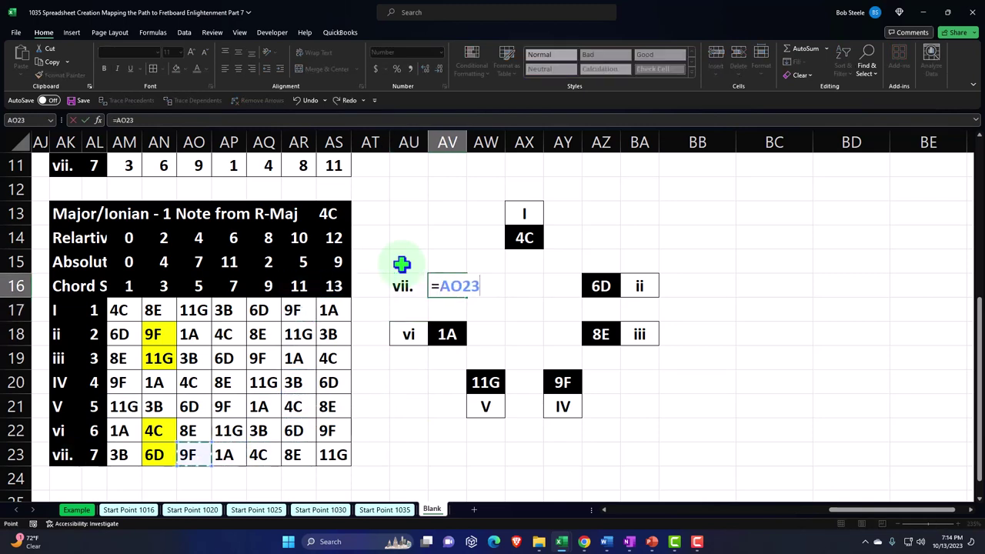
{"action": "key", "text": "ctrl+Return"}
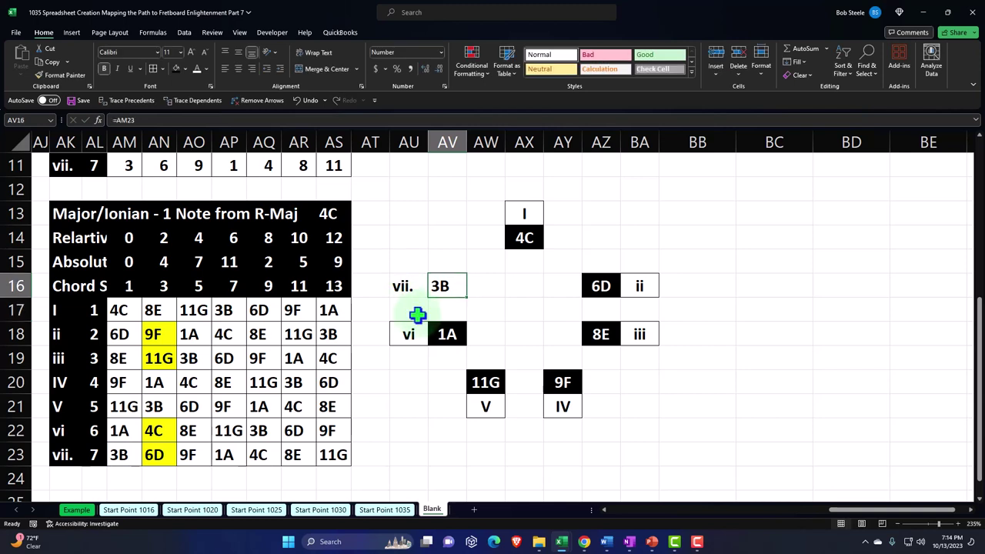
- Copy the vi box's formatting from AU18:AV18 onto the vii. box at AU16:AV16
{"action": "left_click_drag", "start_coordinate": [413, 334], "coordinate": [431, 337]}
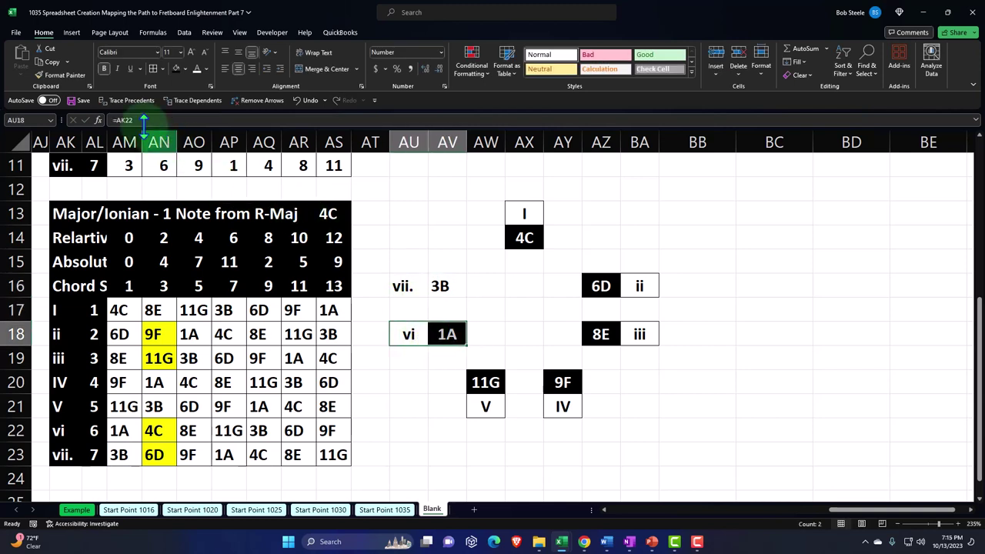
{"action": "left_click", "coordinate": [68, 72]}
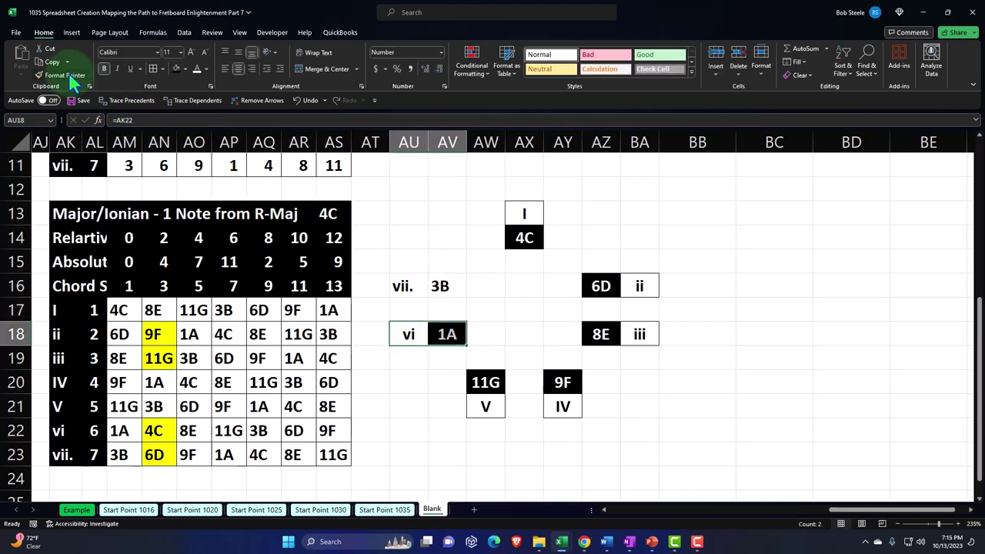
{"action": "left_click", "coordinate": [407, 285]}
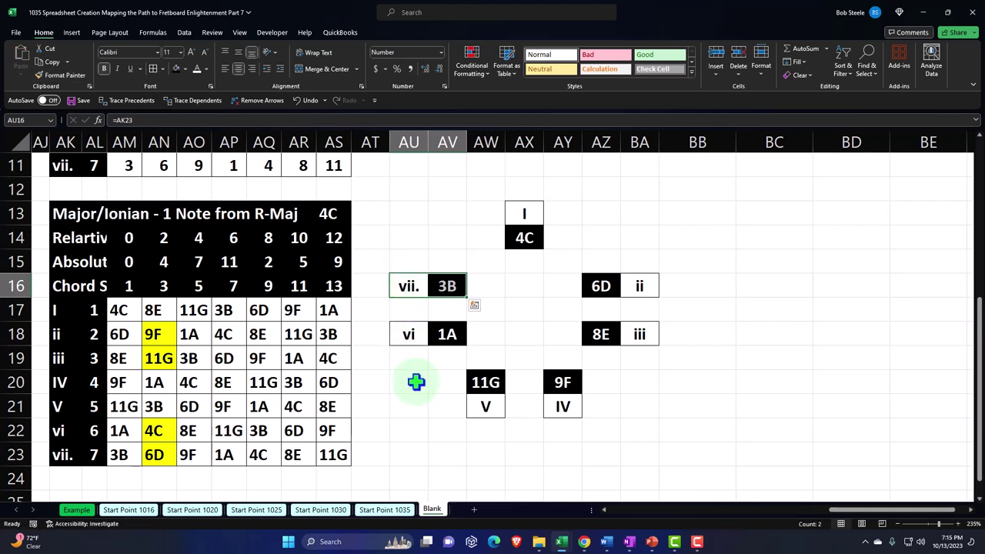
{"action": "left_click", "coordinate": [516, 240]}
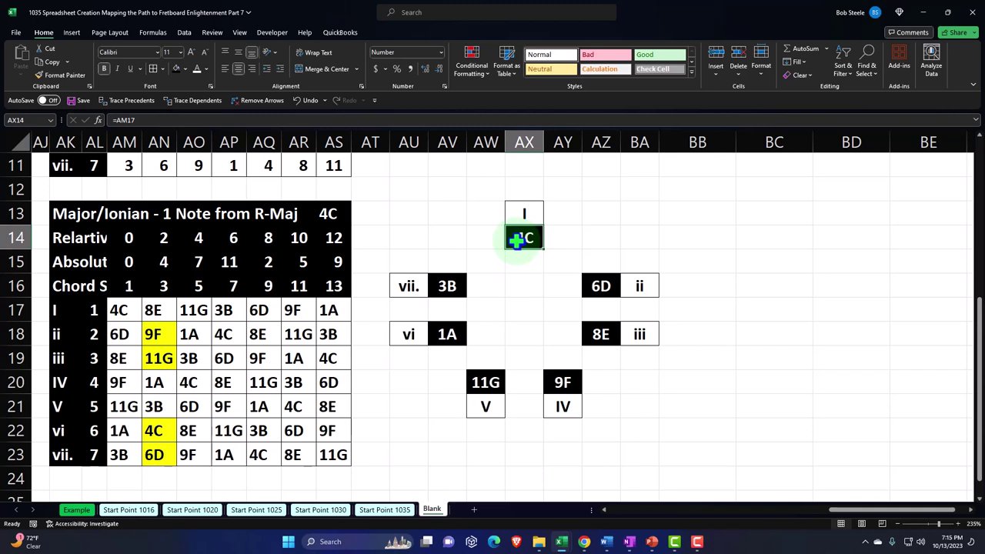
{"action": "left_click", "coordinate": [123, 310]}
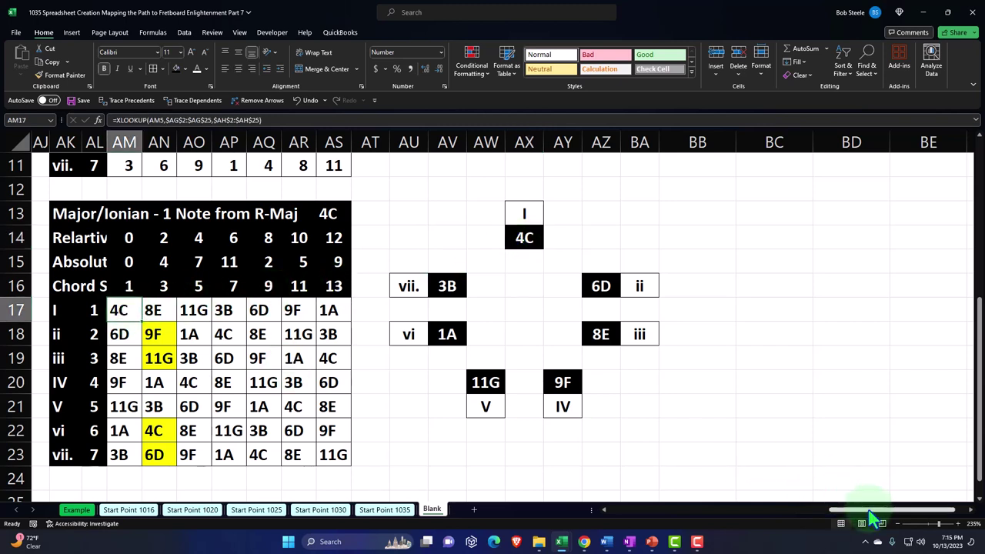
{"action": "left_click_drag", "start_coordinate": [869, 513], "coordinate": [818, 533]}
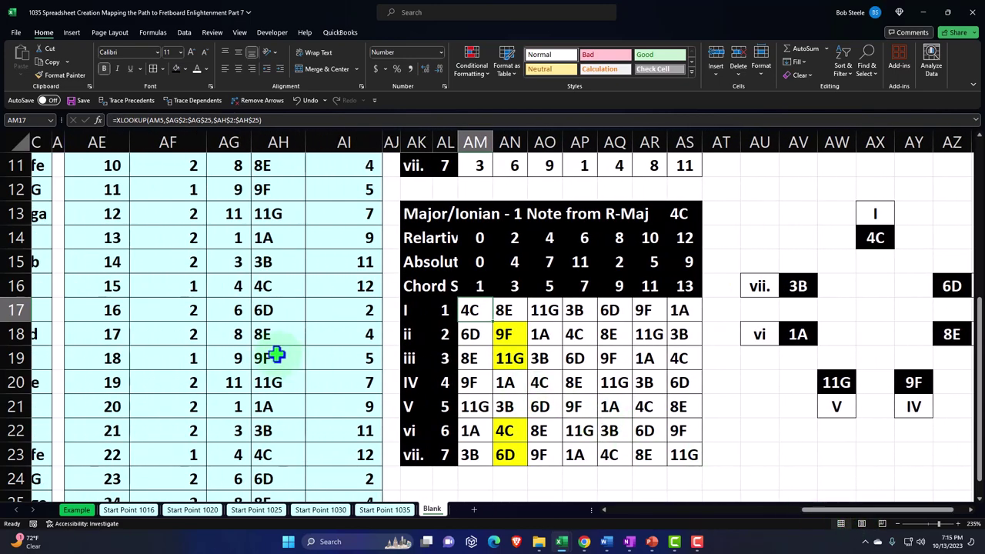
{"action": "scroll", "coordinate": [280, 352], "scroll_direction": "up", "scroll_amount": 4}
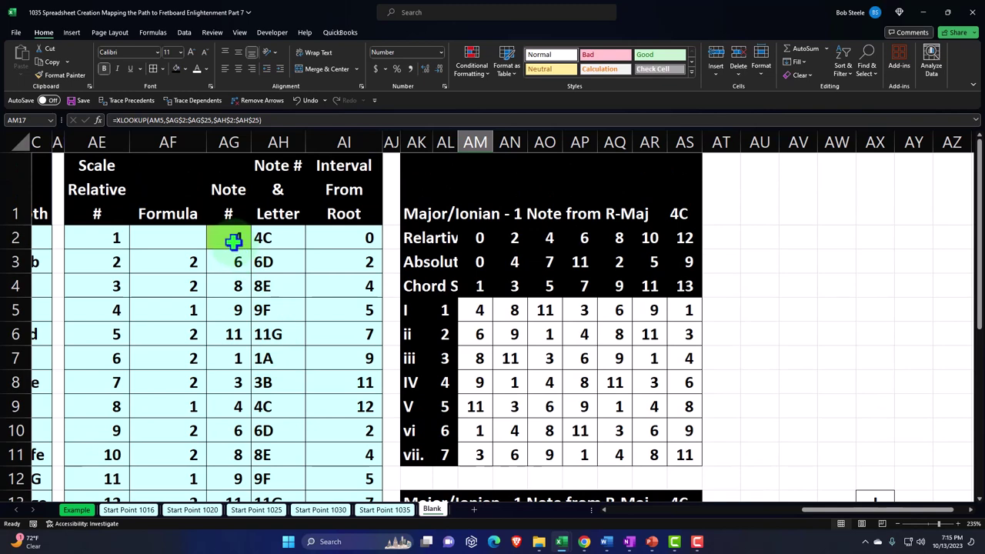
{"action": "left_click_drag", "start_coordinate": [264, 237], "coordinate": [282, 403]}
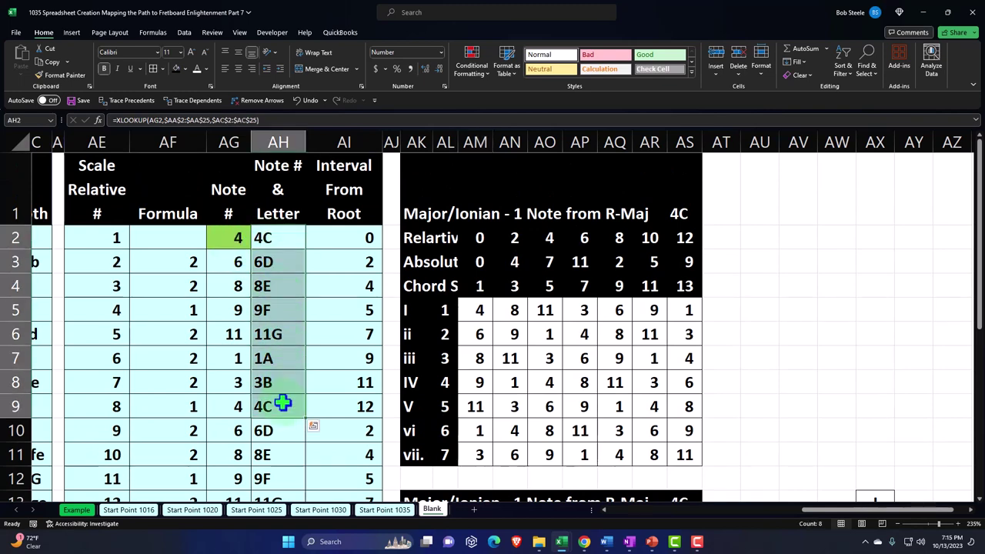
{"action": "scroll", "coordinate": [282, 403], "scroll_direction": "down", "scroll_amount": 2}
{"action": "left_click_drag", "start_coordinate": [277, 264], "coordinate": [276, 414]}
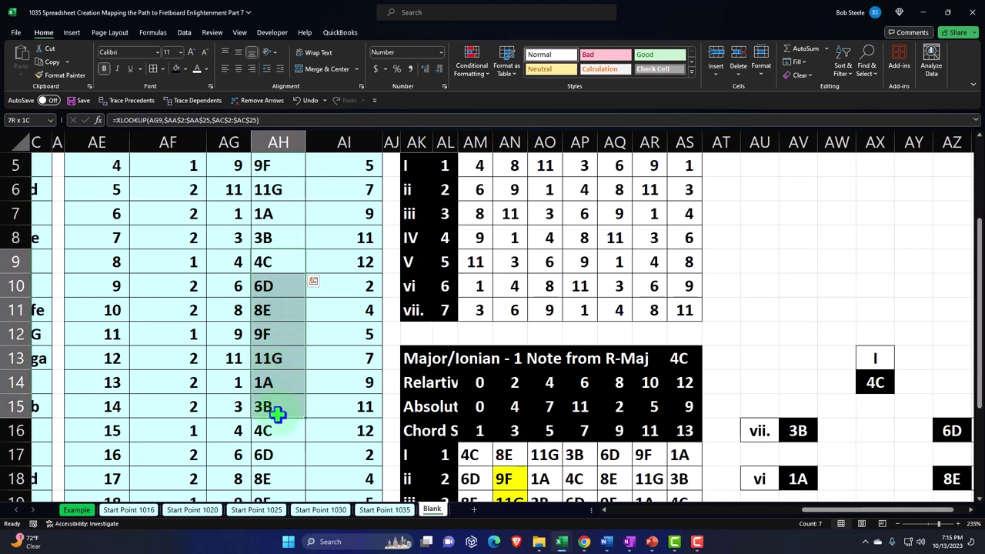
{"action": "scroll", "coordinate": [277, 415], "scroll_direction": "down", "scroll_amount": 2}
{"action": "left_click_drag", "start_coordinate": [266, 285], "coordinate": [274, 448]}
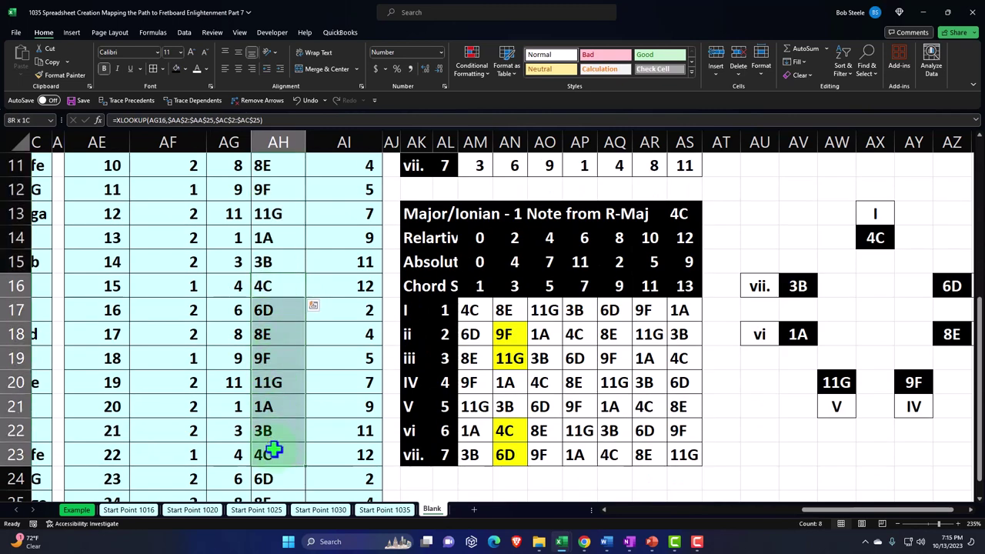
{"action": "left_click", "coordinate": [511, 405]}
{"action": "scroll", "coordinate": [512, 405], "scroll_direction": "up", "scroll_amount": 1}
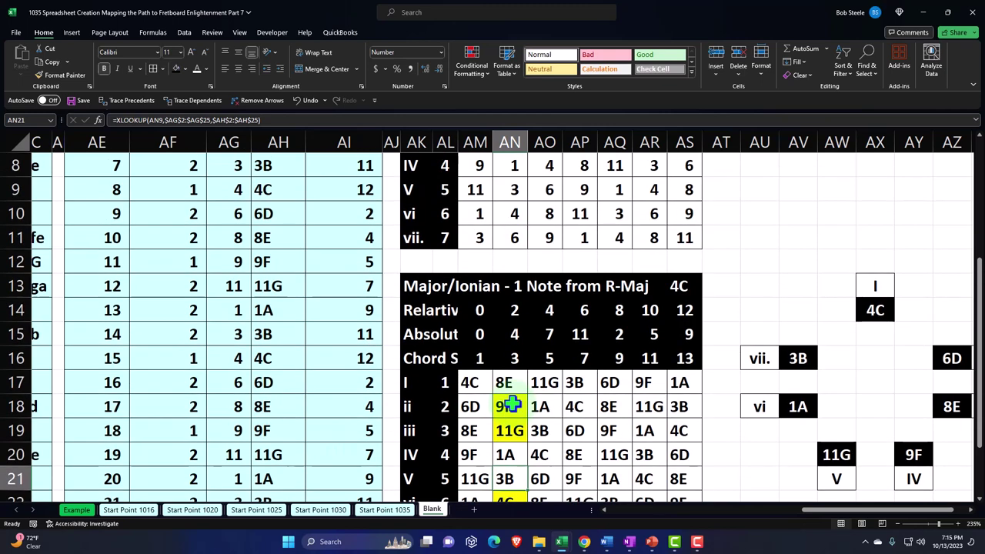
{"action": "mouse_move", "coordinate": [520, 383]}
{"action": "left_mouse_down"}
{"action": "mouse_move", "coordinate": [677, 383]}
{"action": "mouse_move", "coordinate": [532, 383]}
{"action": "left_mouse_up"}
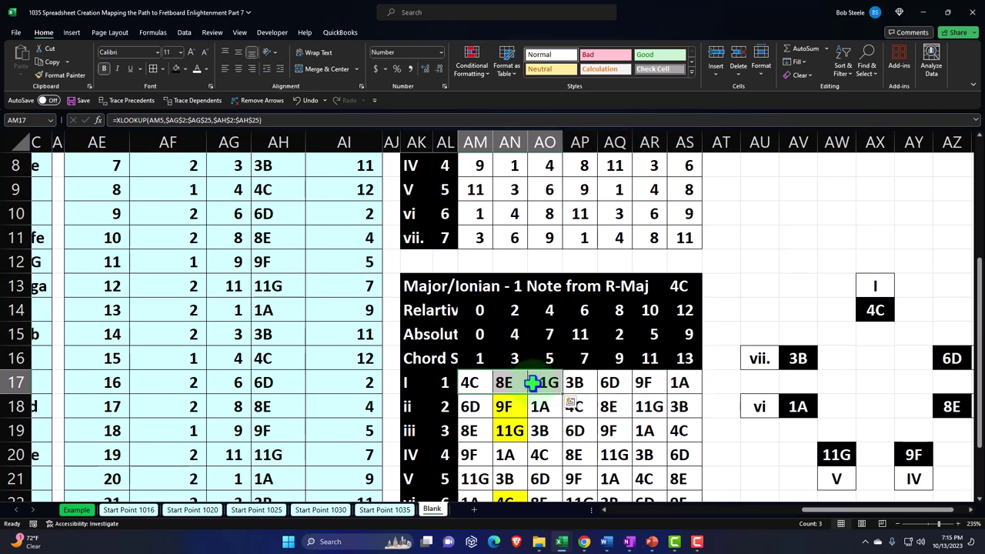
{"action": "left_click", "coordinate": [231, 191]}
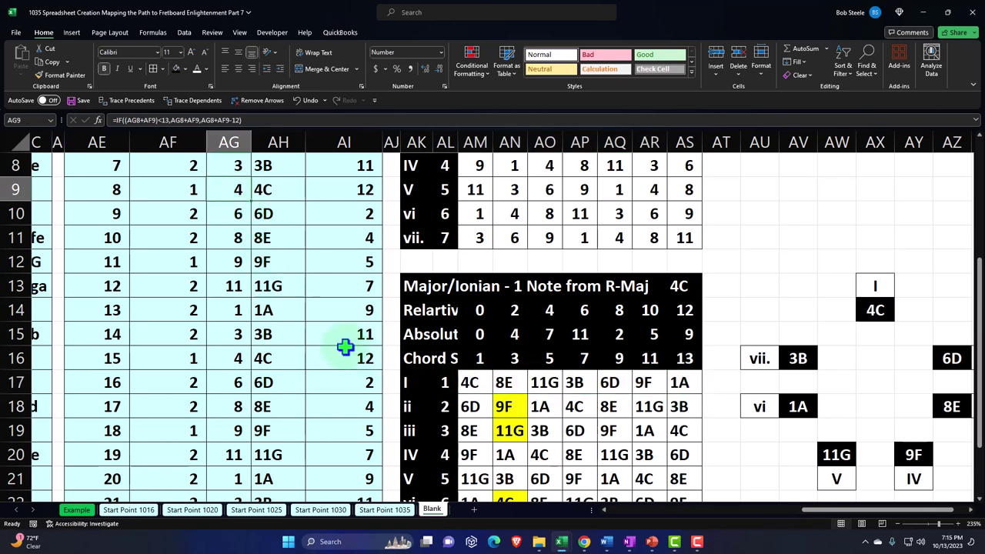
{"action": "key", "text": "Down"}
{"action": "key", "text": "Down"}
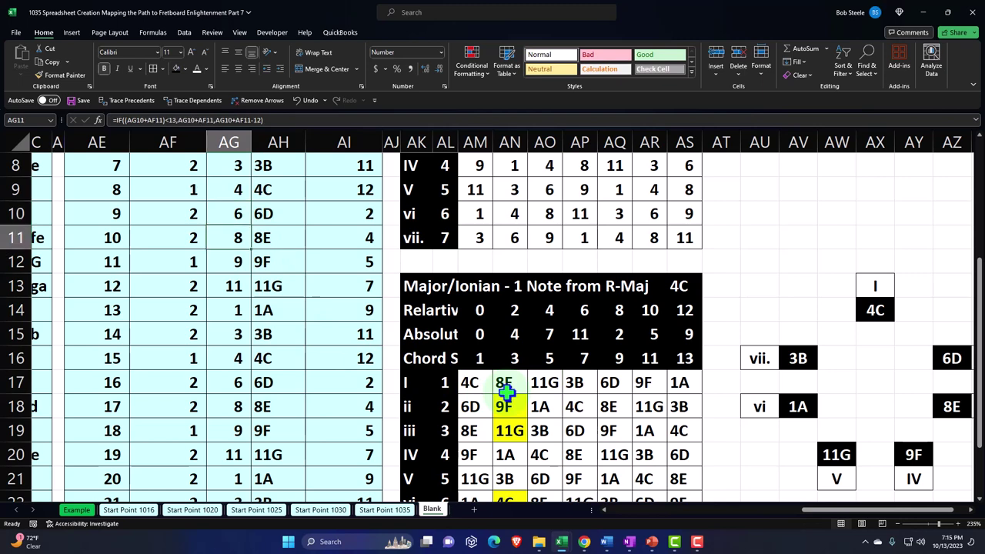
{"action": "key", "text": "Right"}
{"action": "key", "text": "Down"}
{"action": "key", "text": "Down"}
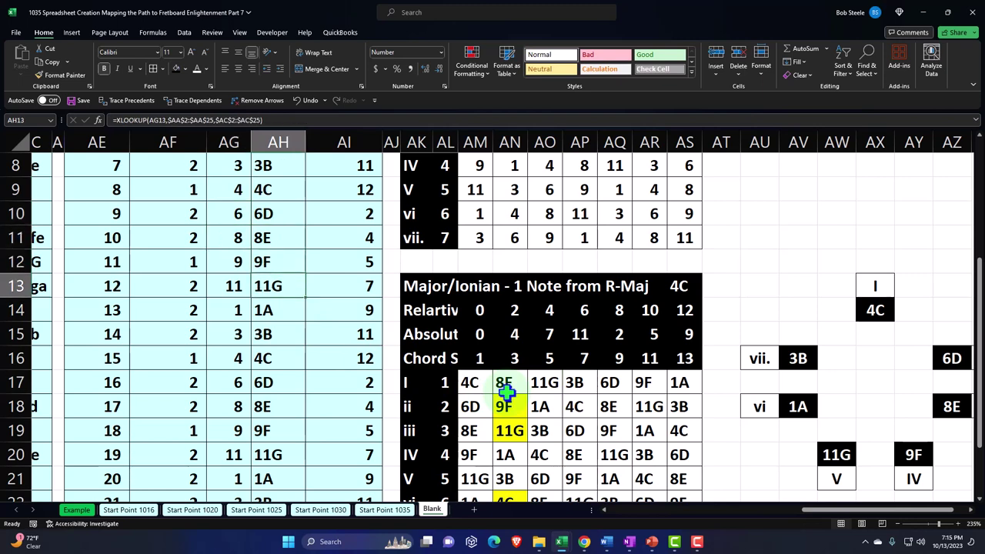
{"action": "key", "text": "Down"}
{"action": "key", "text": "Down"}
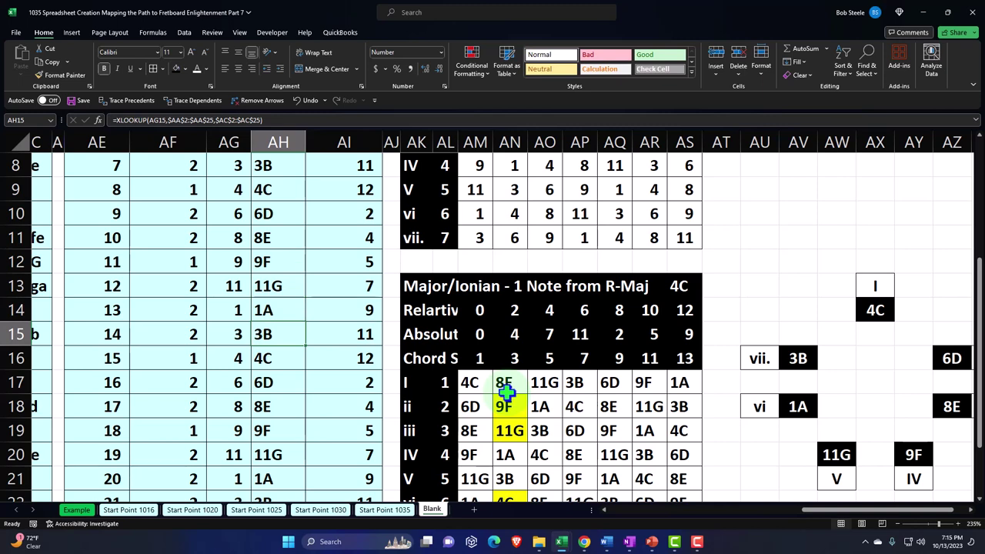
{"action": "key", "text": "Down"}
{"action": "key", "text": "Down"}
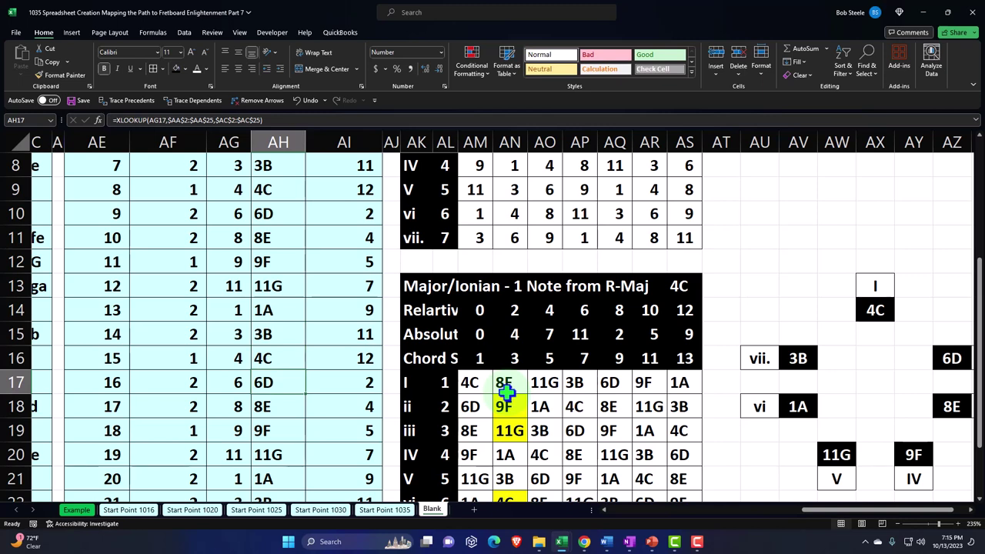
{"action": "key", "text": "Down"}
{"action": "key", "text": "Down"}
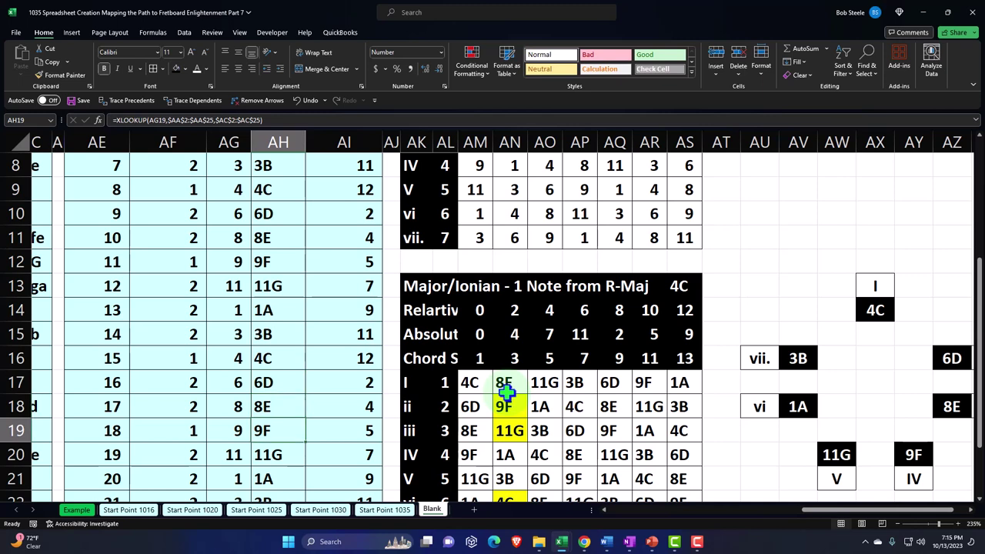
{"action": "key", "text": "Down"}
{"action": "key", "text": "Down"}
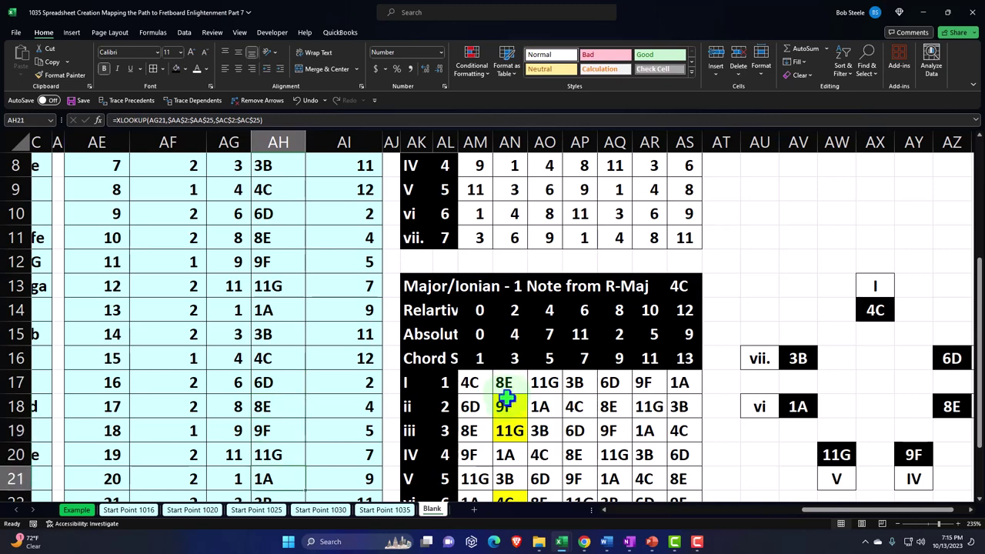
{"action": "left_click", "coordinate": [471, 406]}
{"action": "left_click", "coordinate": [261, 213]}
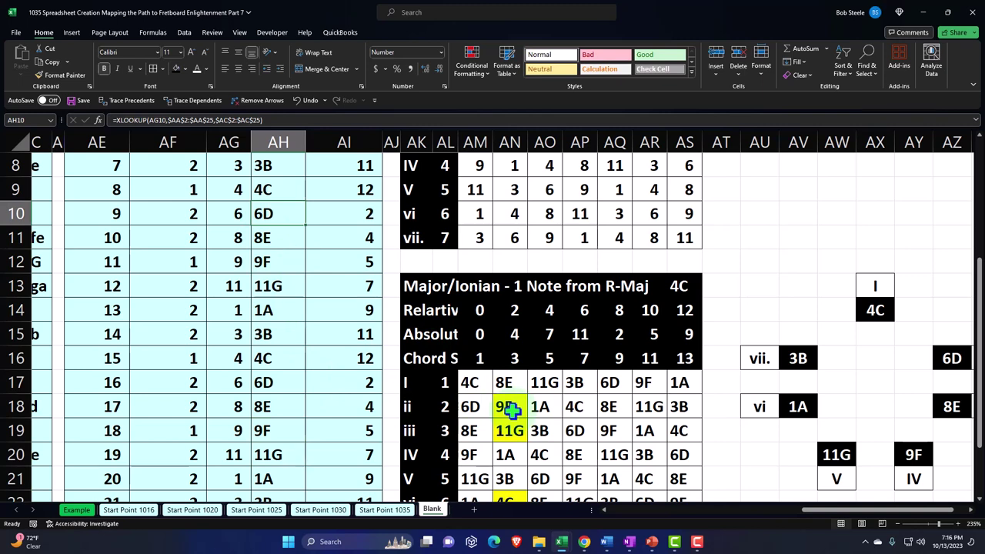
{"action": "key", "text": "Down"}
{"action": "key", "text": "Down"}
{"action": "key", "text": "Down"}
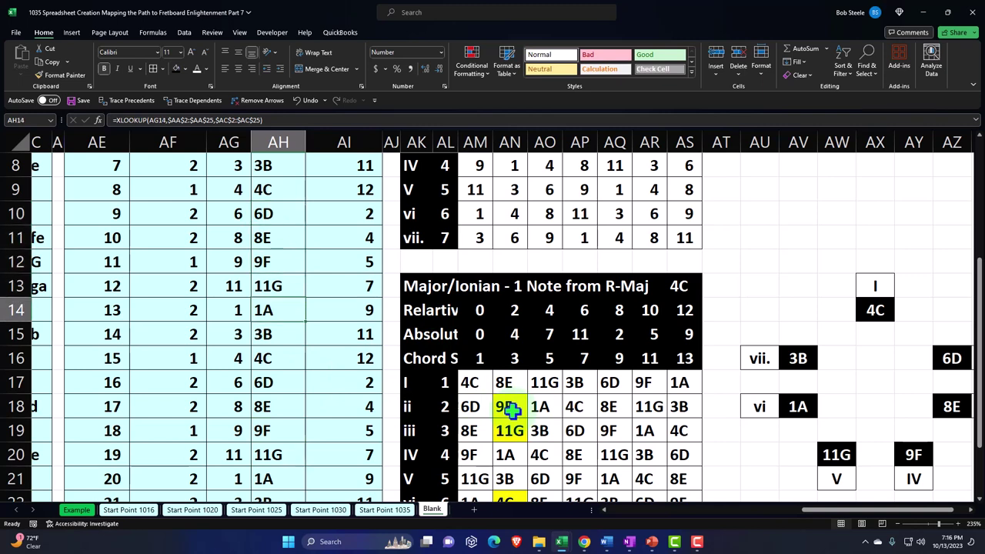
{"action": "key", "text": "Down"}
{"action": "key", "text": "Down"}
{"action": "key", "text": "Down"}
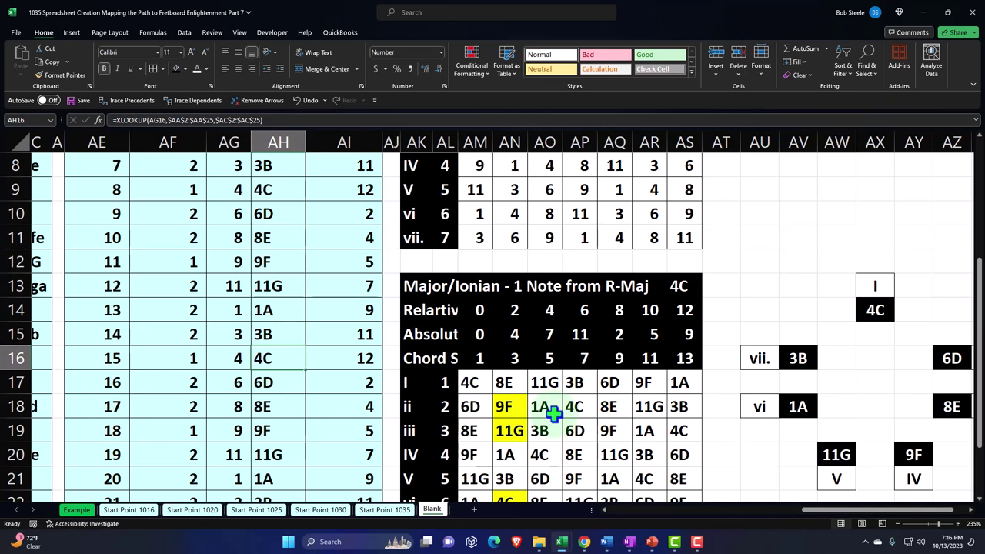
{"action": "left_click", "coordinate": [323, 363]}
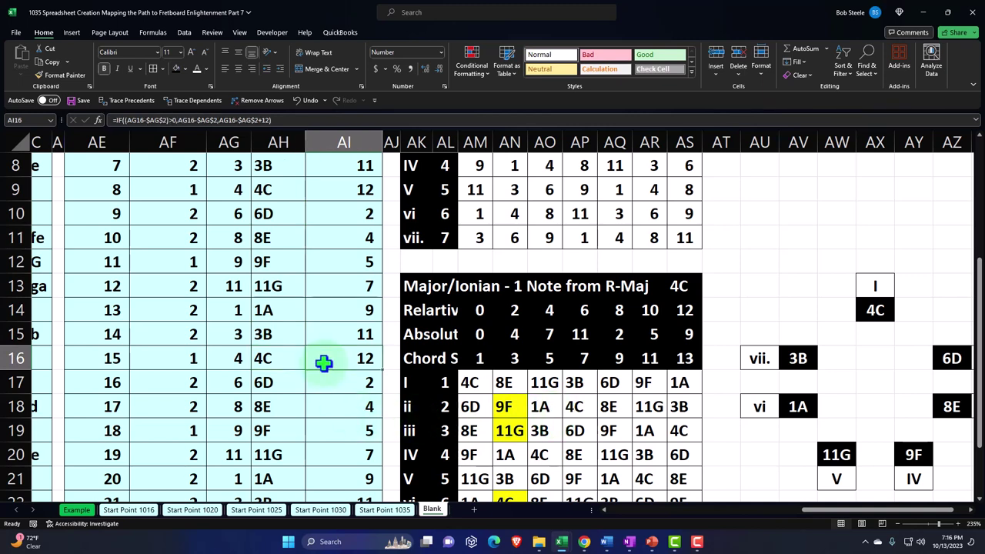
{"action": "scroll", "coordinate": [323, 363], "scroll_direction": "up", "scroll_amount": 3}
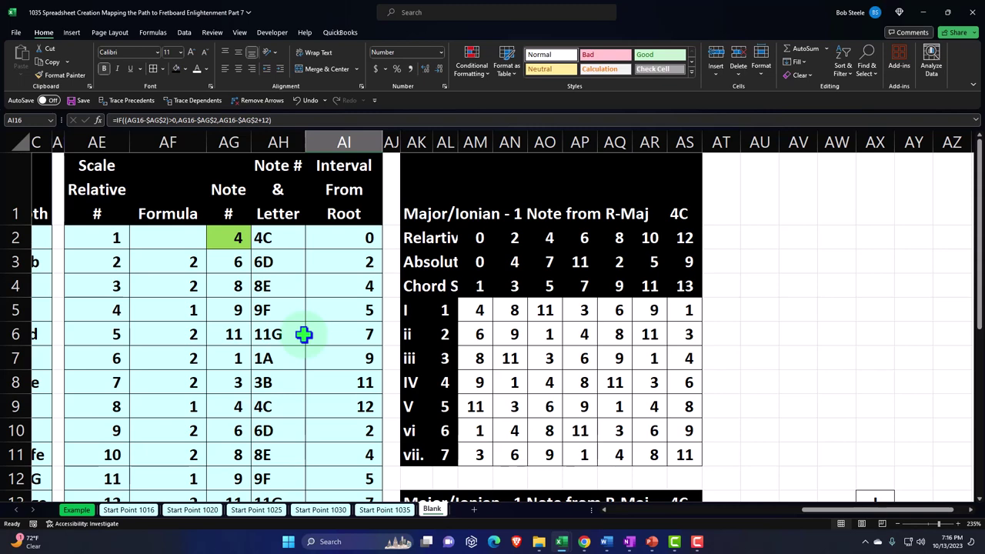
{"action": "left_click", "coordinate": [500, 331]}
{"action": "scroll", "coordinate": [500, 327], "scroll_direction": "down", "scroll_amount": 3}
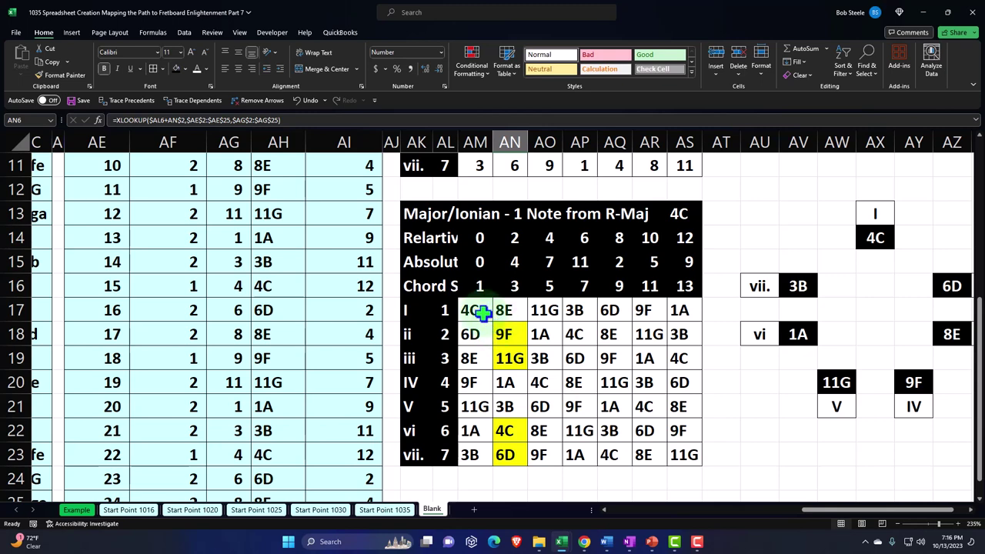
{"action": "left_click", "coordinate": [479, 310]}
{"action": "left_click_drag", "start_coordinate": [479, 310], "coordinate": [536, 310]}
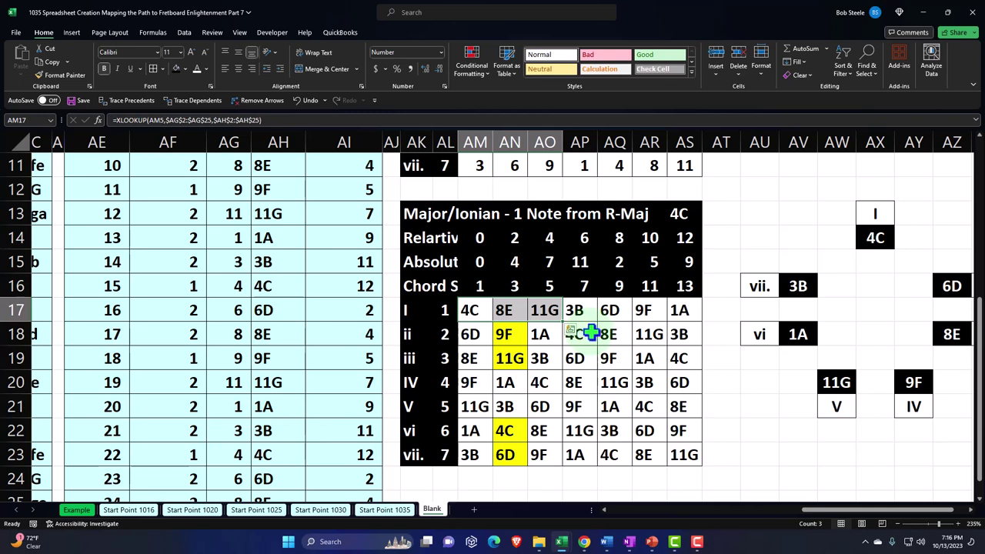
{"action": "left_click", "coordinate": [920, 308]}
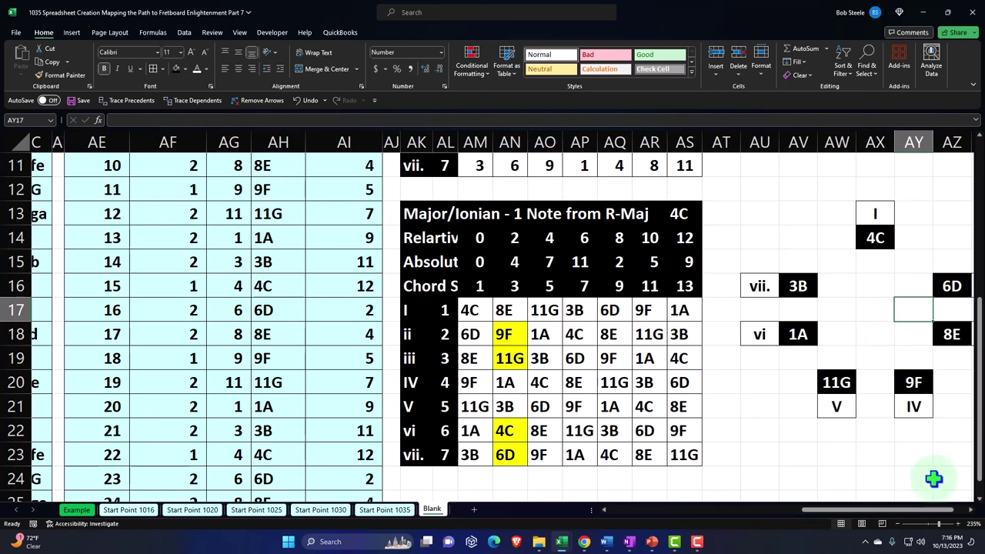
{"action": "left_click", "coordinate": [970, 510]}
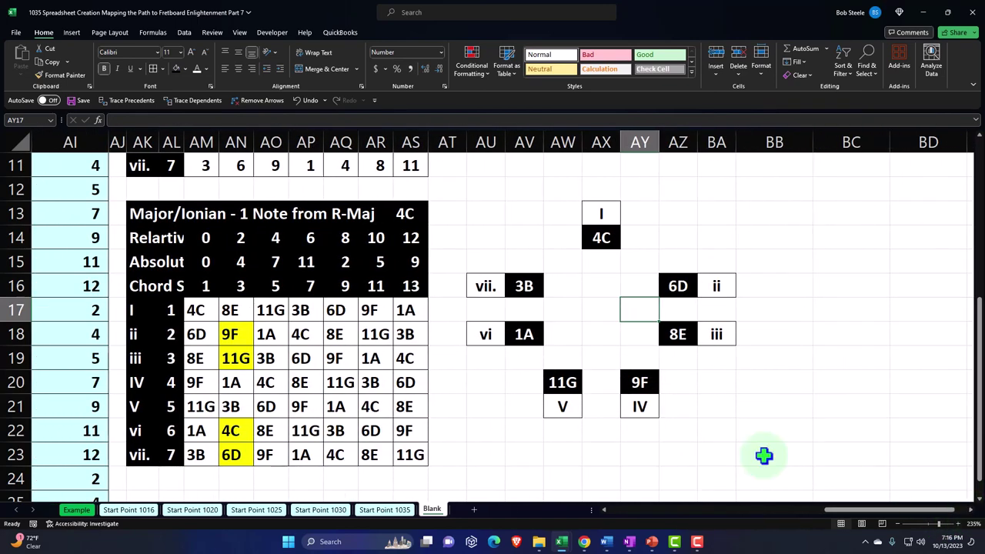
{"action": "left_click", "coordinate": [196, 310]}
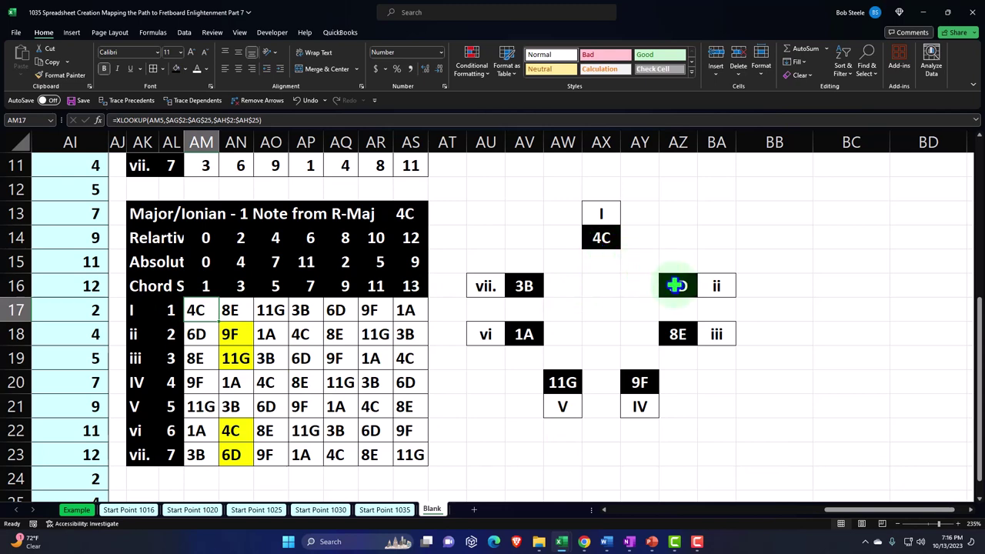
{"action": "key", "text": "Right"}
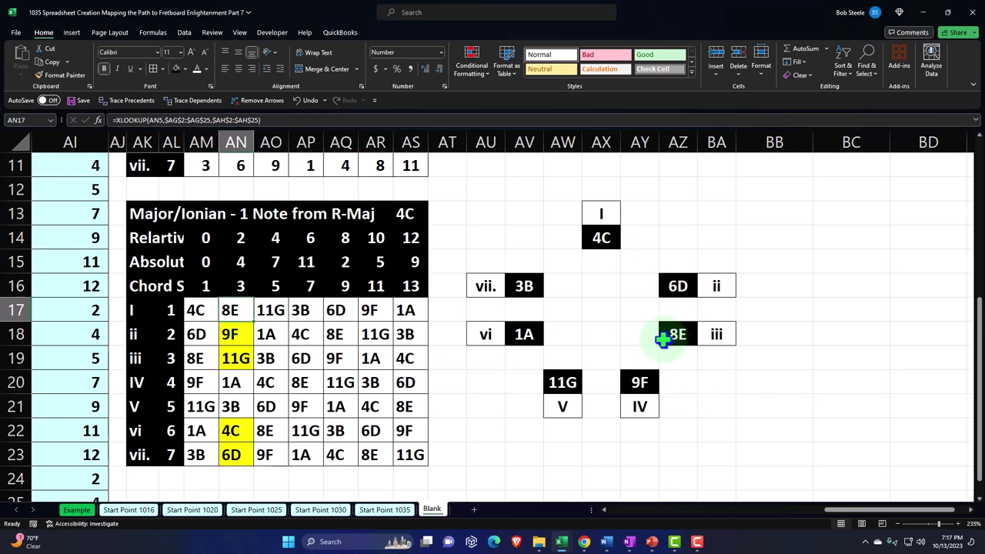
{"action": "left_click", "coordinate": [268, 310]}
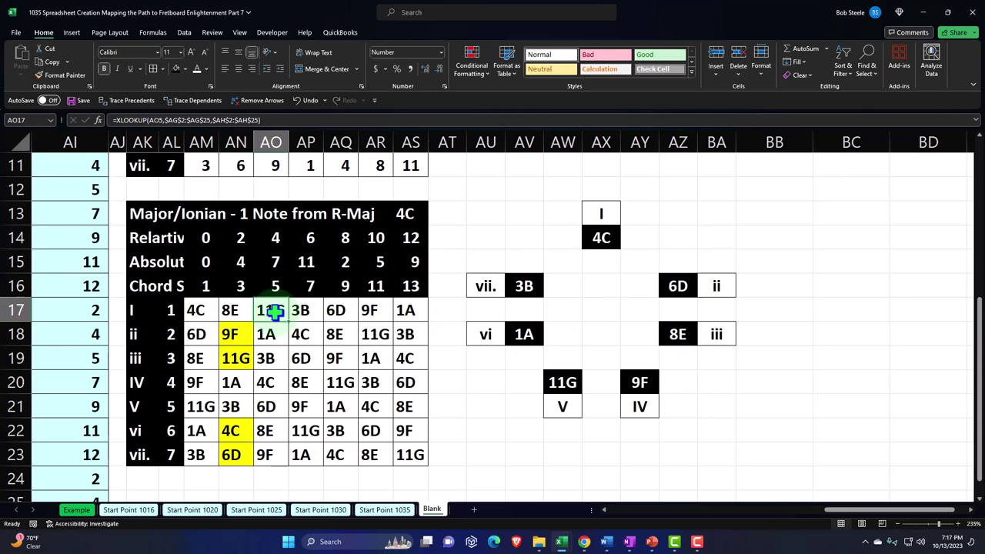
{"action": "left_click", "coordinate": [576, 381]}
{"action": "left_click", "coordinate": [306, 309]}
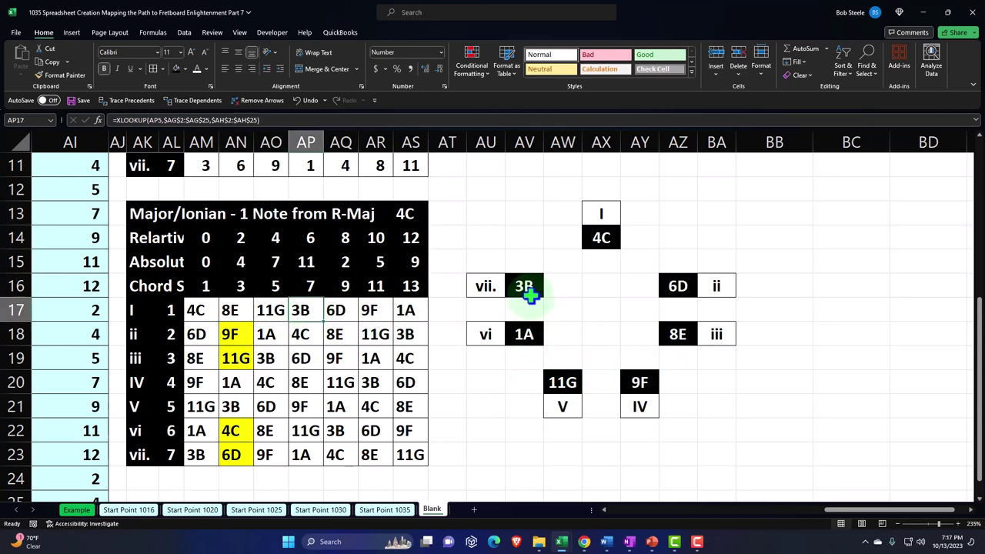
{"action": "left_click", "coordinate": [336, 310]}
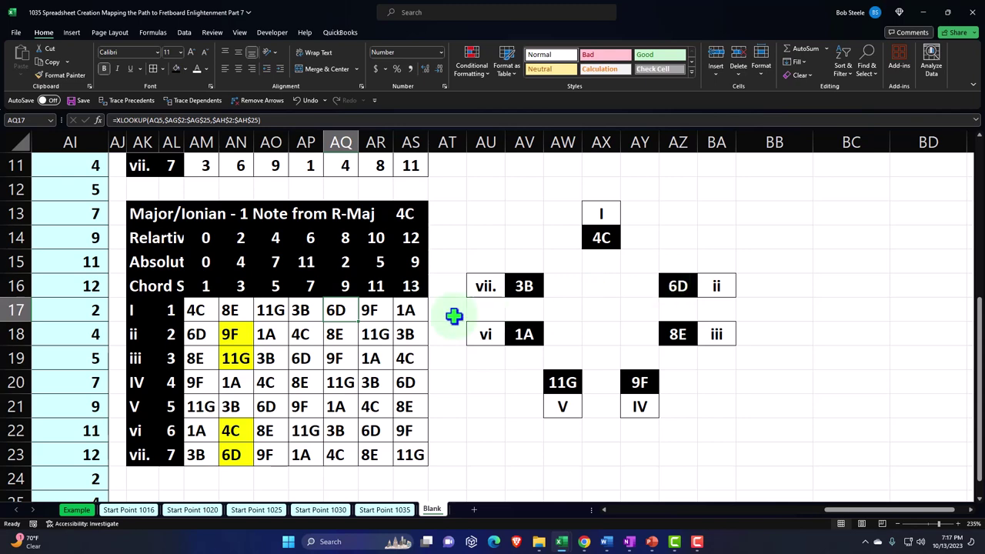
{"action": "left_click", "coordinate": [195, 307]}
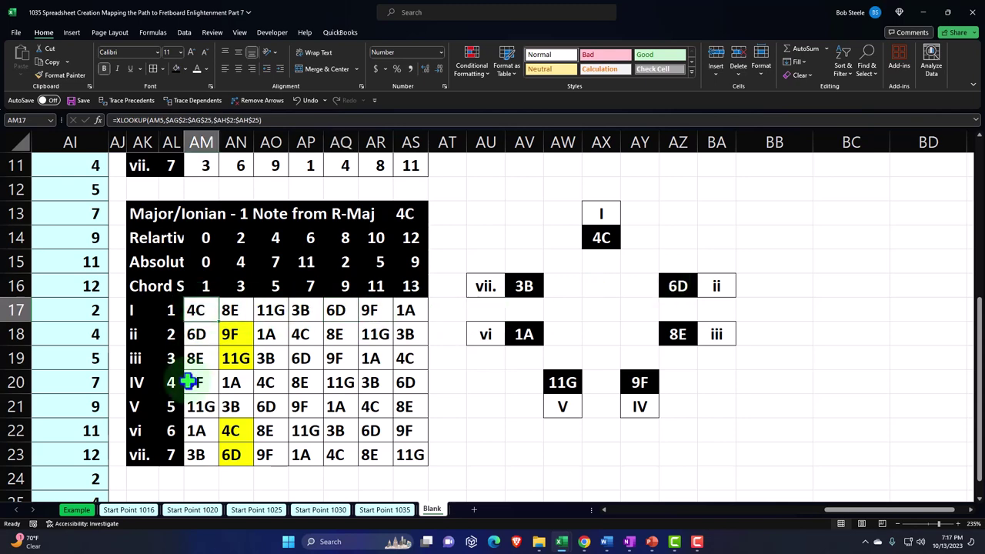
{"action": "key", "text": "Down"}
{"action": "key", "text": "Down"}
{"action": "key", "text": "Down"}
{"action": "key", "text": "Down"}
{"action": "key", "text": "Down"}
{"action": "key", "text": "Down"}
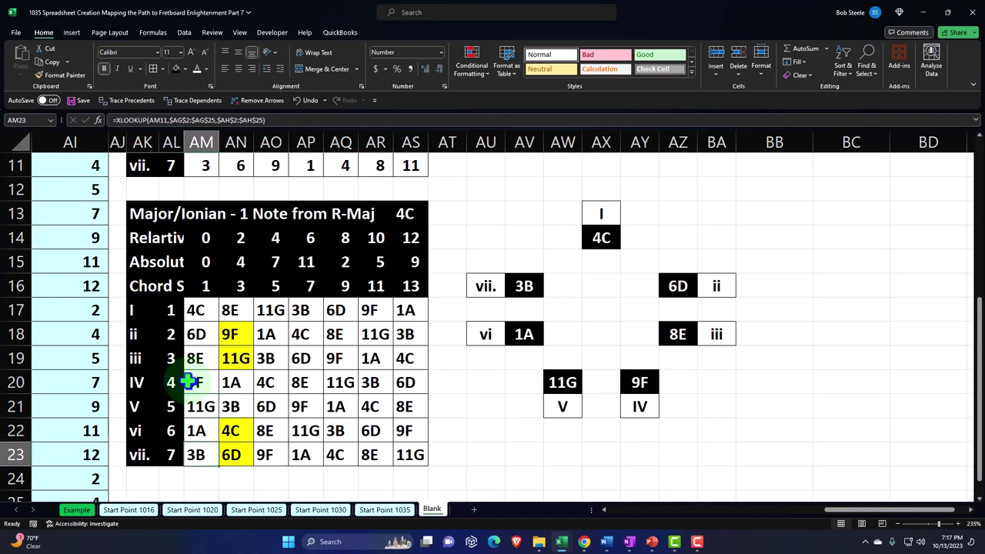
{"action": "left_click", "coordinate": [201, 311]}
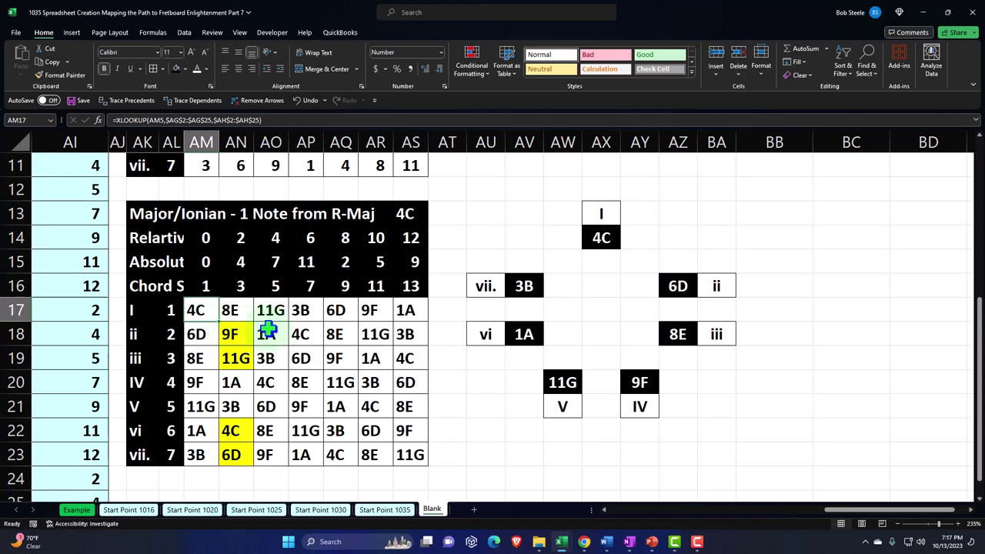
{"action": "left_click", "coordinate": [601, 239]}
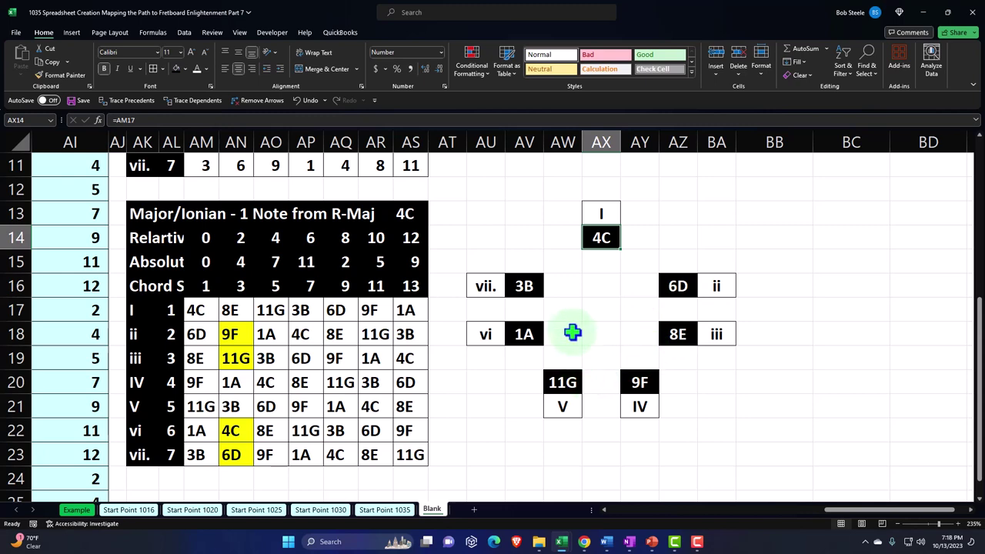
{"action": "left_click", "coordinate": [524, 286]}
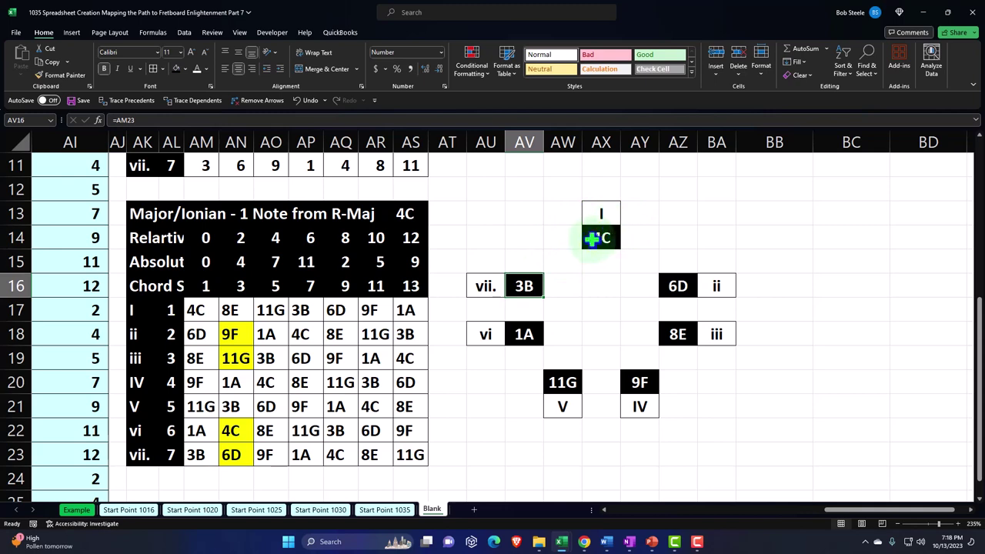
{"action": "left_click", "coordinate": [666, 283]}
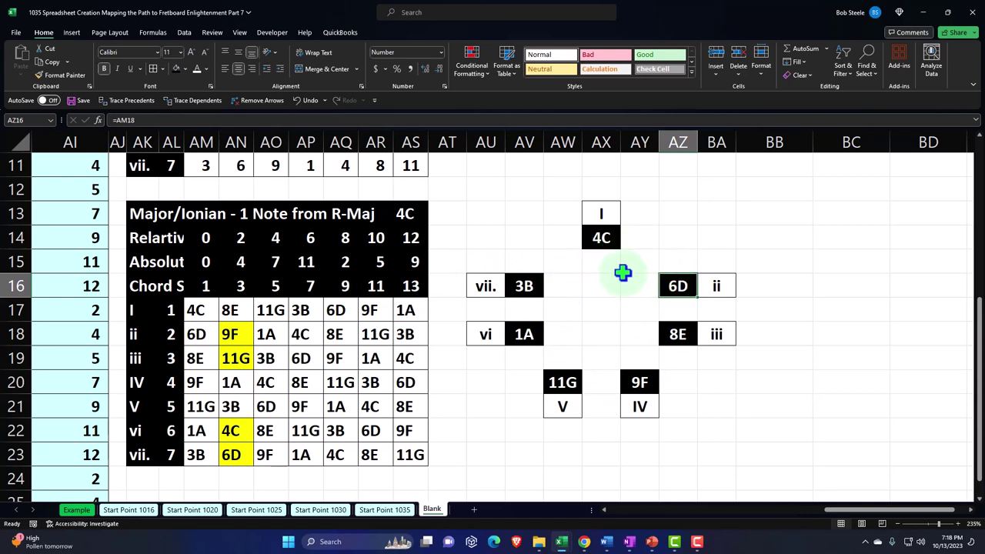
{"action": "left_click", "coordinate": [202, 286]}
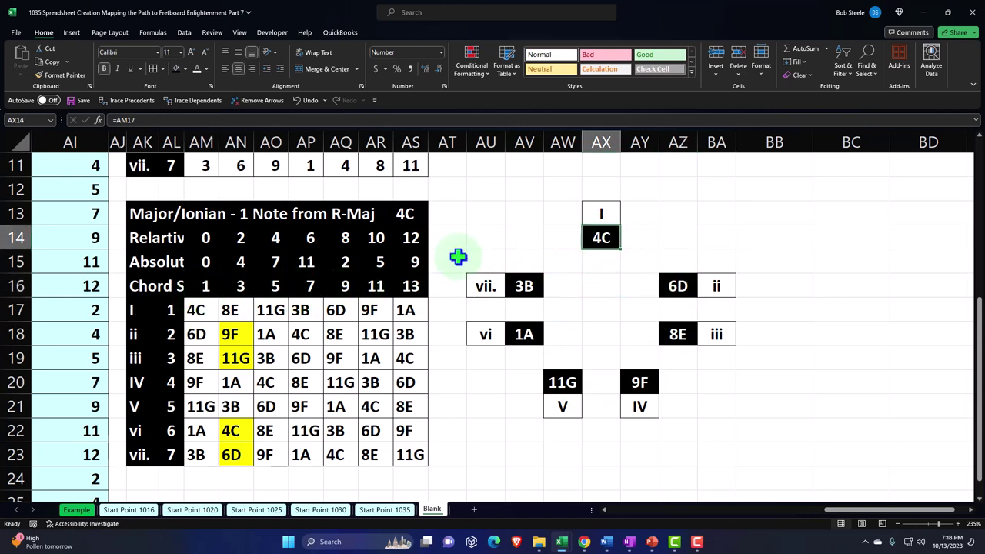
{"action": "left_click", "coordinate": [242, 285]}
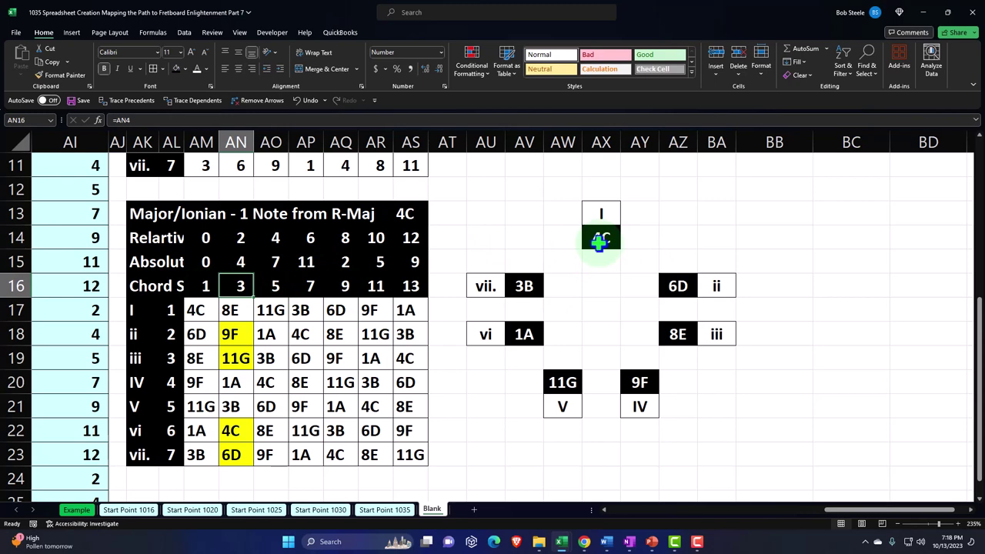
{"action": "left_click", "coordinate": [278, 285]}
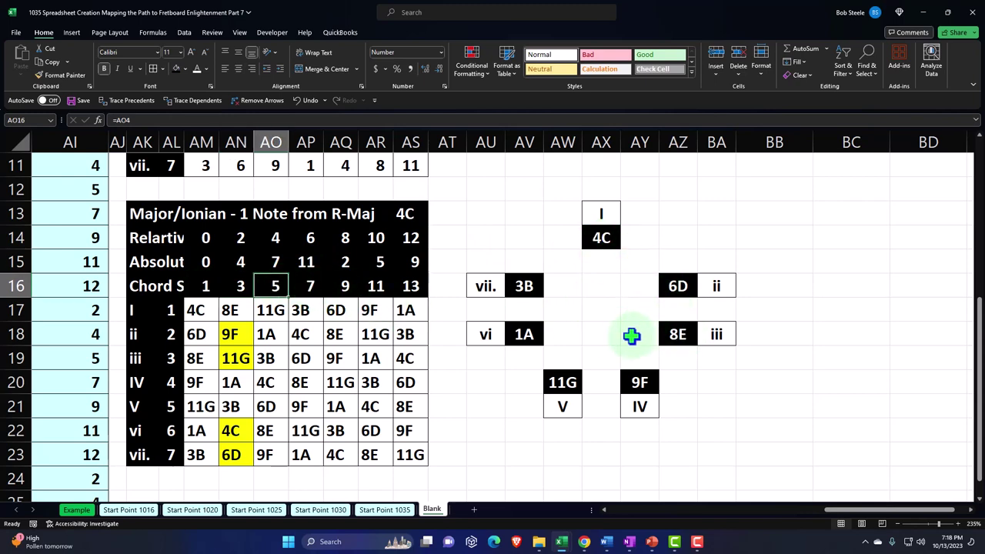
{"action": "left_click", "coordinate": [309, 285]}
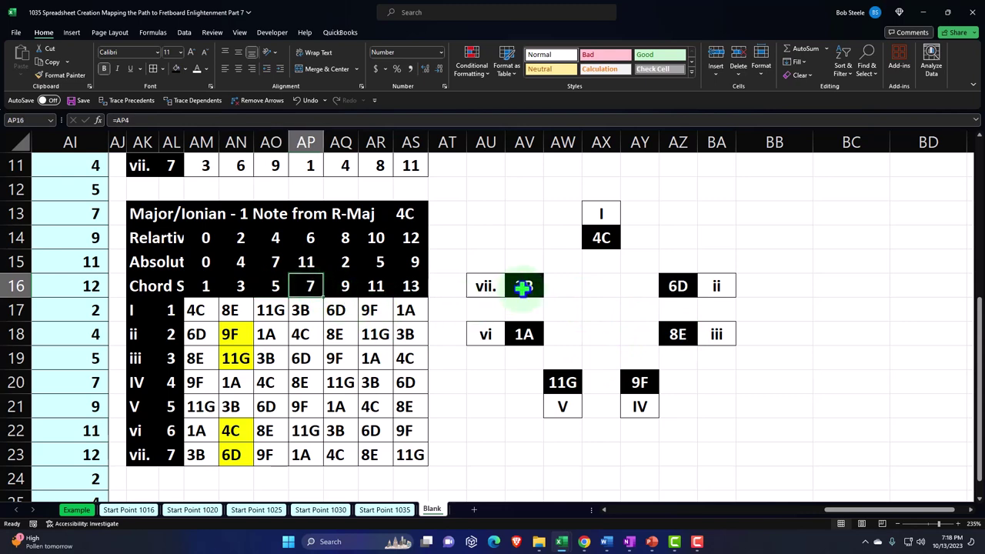
{"action": "left_click", "coordinate": [346, 286]}
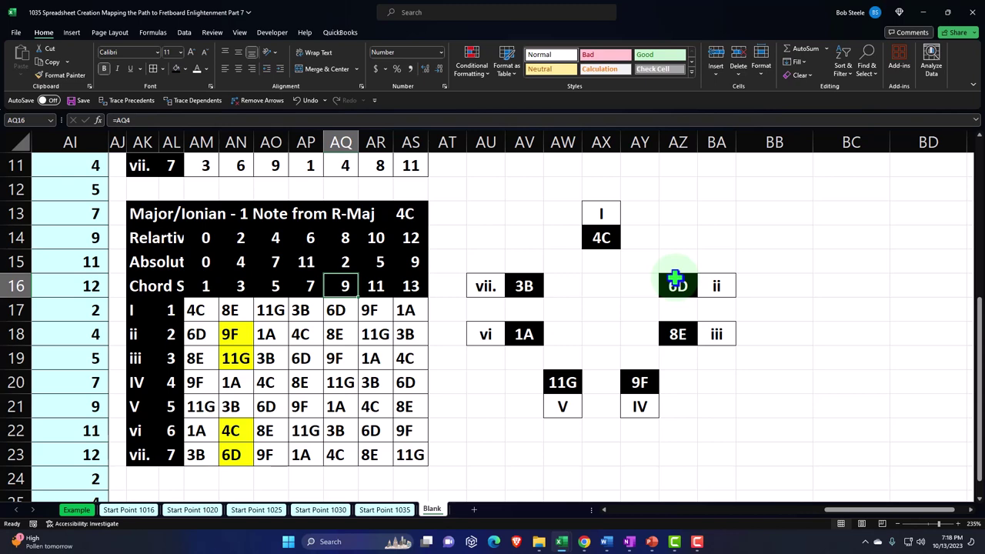
{"action": "left_click", "coordinate": [382, 287]}
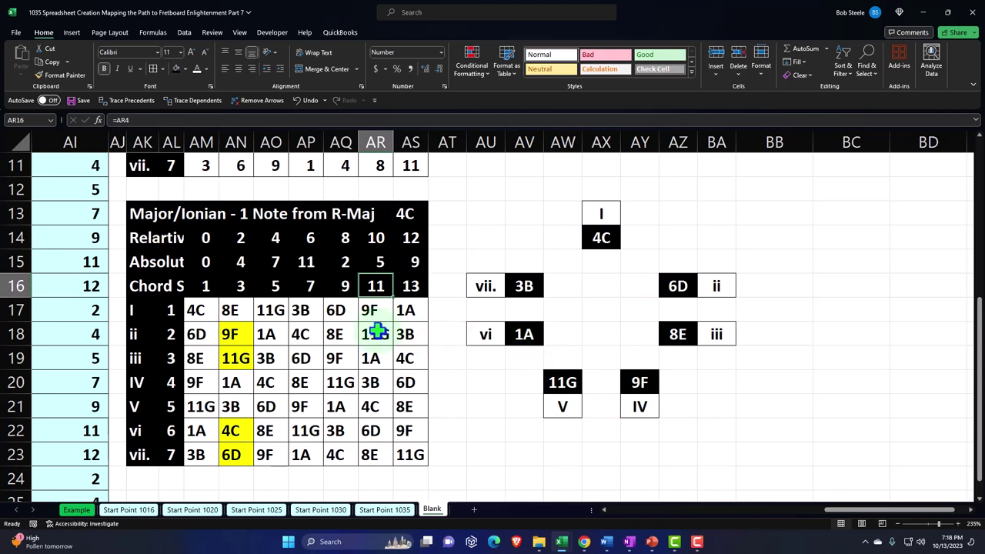
{"action": "left_click", "coordinate": [198, 309]}
{"action": "key", "text": "Down"}
{"action": "key", "text": "Down"}
{"action": "key", "text": "Down"}
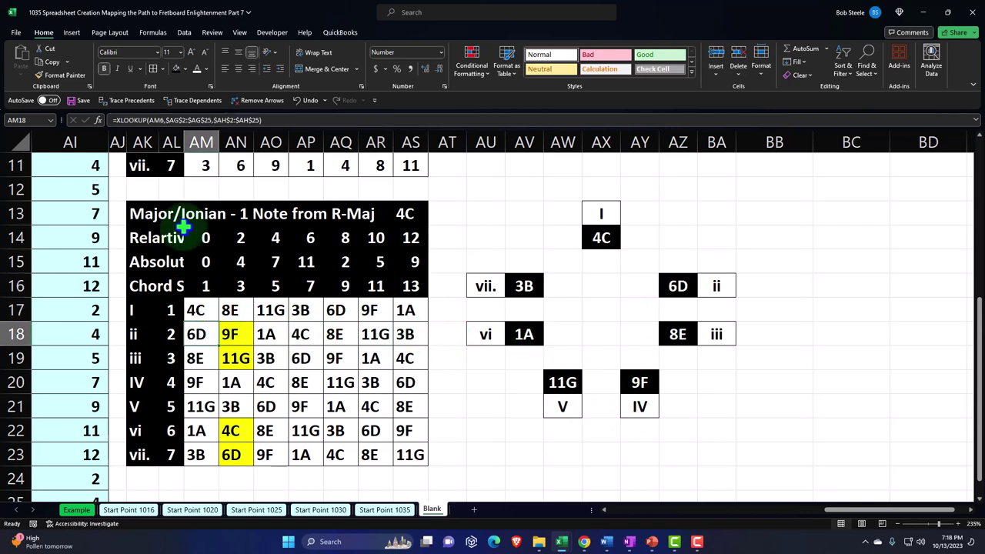
{"action": "key", "text": "Down"}
{"action": "key", "text": "Down"}
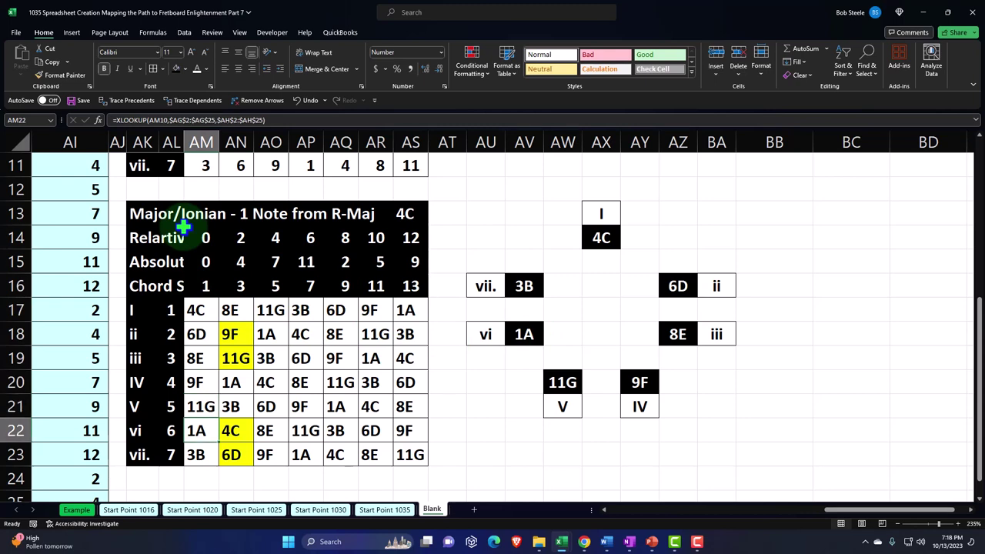
{"action": "key", "text": "Up"}
{"action": "key", "text": "Up"}
{"action": "key", "text": "Up"}
{"action": "key", "text": "Up"}
{"action": "key", "text": "Up"}
{"action": "key", "text": "Up"}
{"action": "key", "text": "Right"}
{"action": "key", "text": "Right"}
{"action": "key", "text": "Right"}
{"action": "key", "text": "Right"}
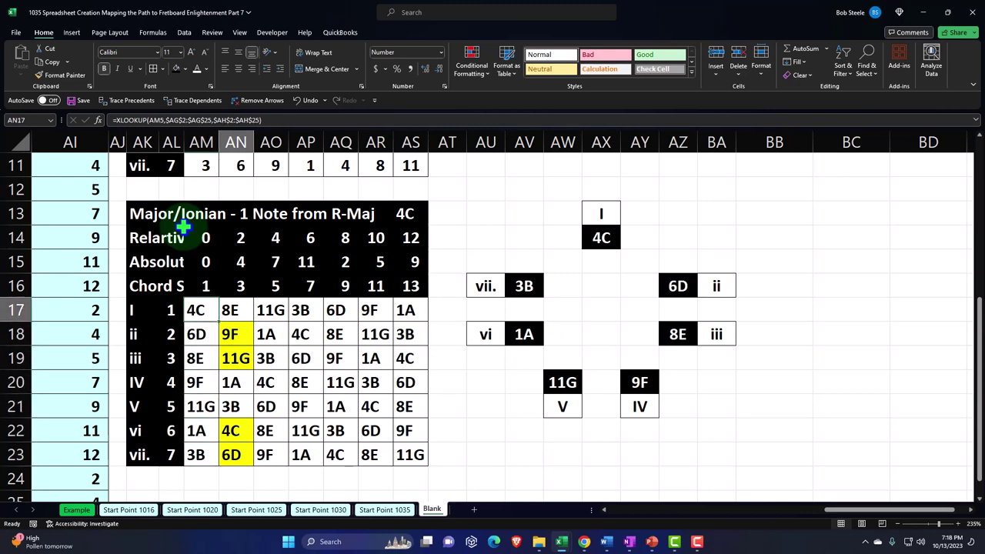
{"action": "key", "text": "Right"}
{"action": "key", "text": "Right"}
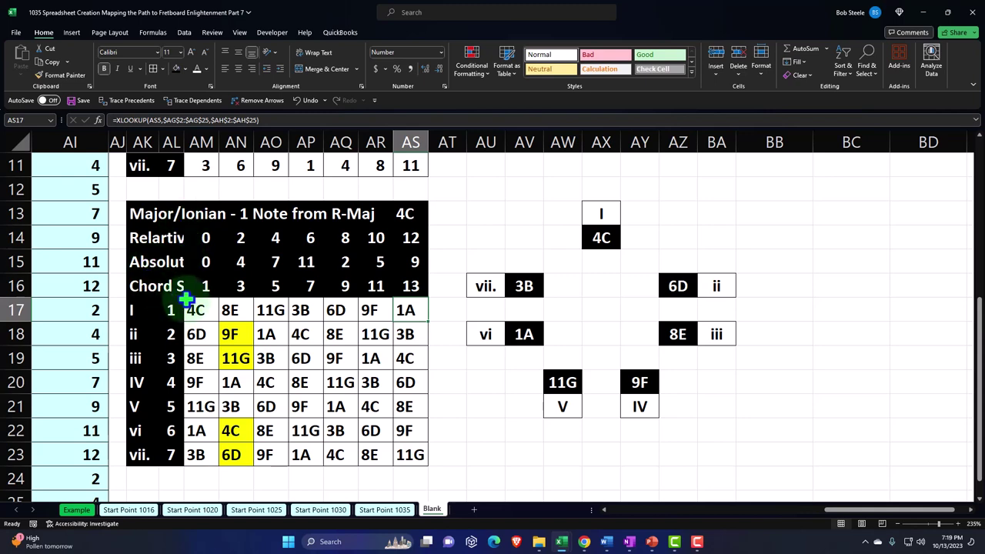
{"action": "left_click_drag", "start_coordinate": [194, 309], "coordinate": [269, 308]}
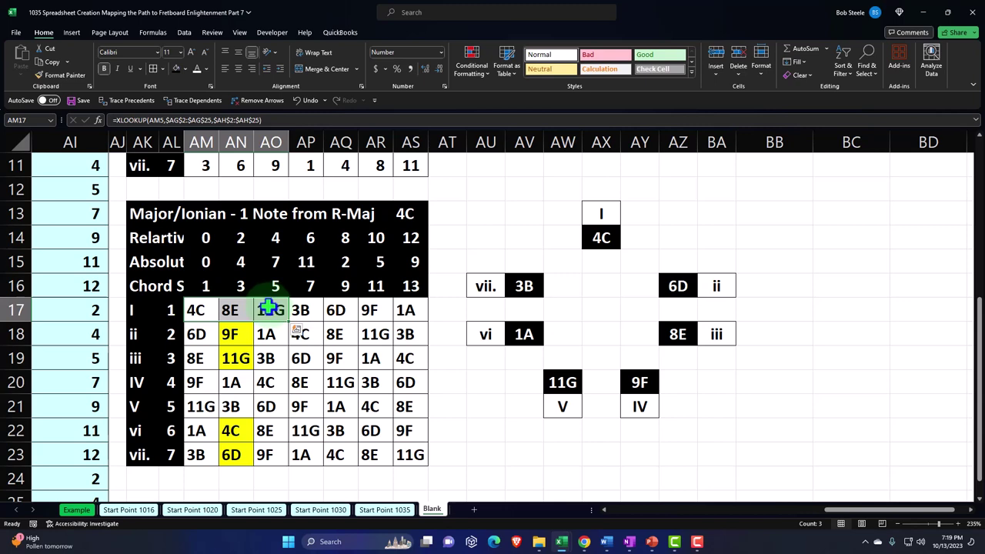
{"action": "left_click", "coordinate": [196, 331]}
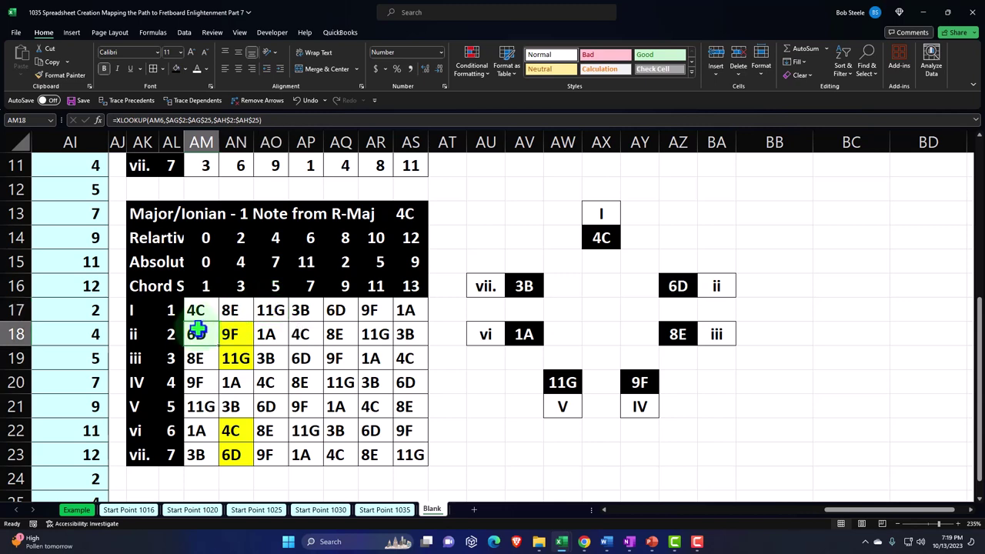
{"action": "left_click", "coordinate": [681, 287]}
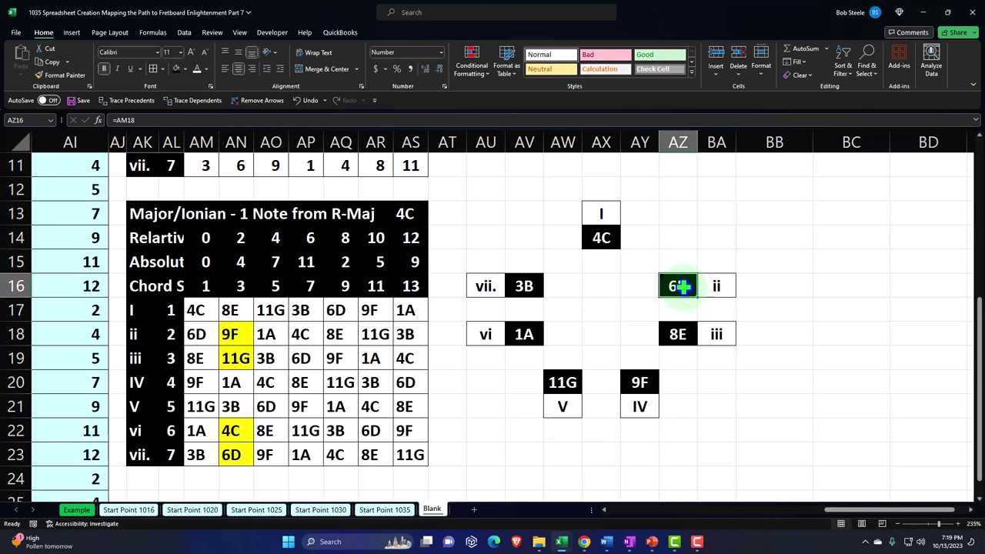
{"action": "left_click", "coordinate": [243, 332]}
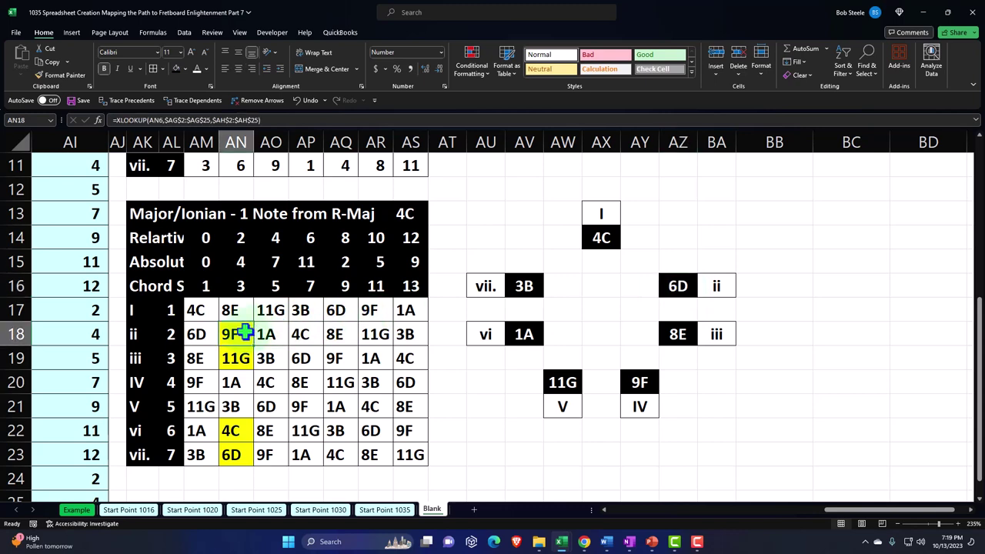
{"action": "left_click", "coordinate": [643, 384]}
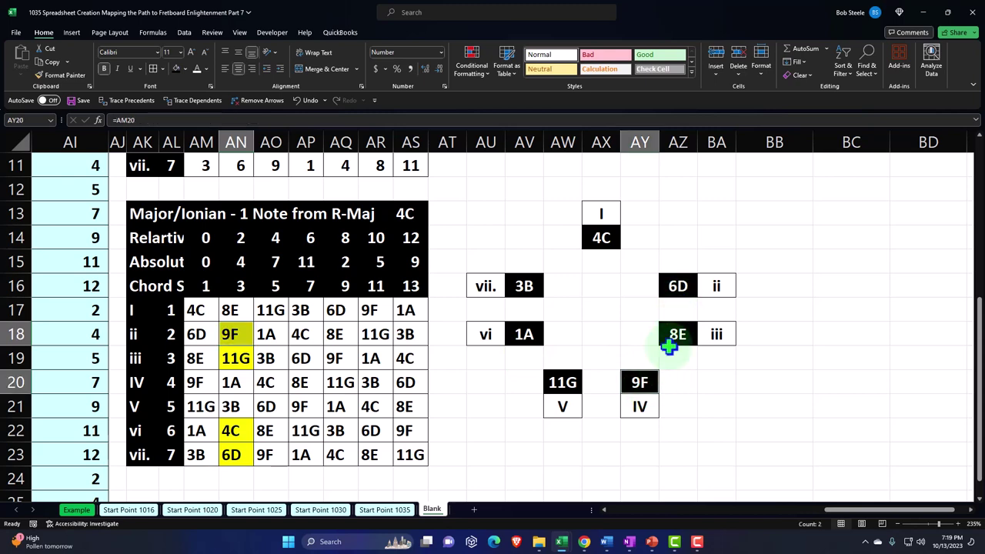
{"action": "left_click", "coordinate": [273, 333]}
{"action": "left_click", "coordinate": [640, 380]}
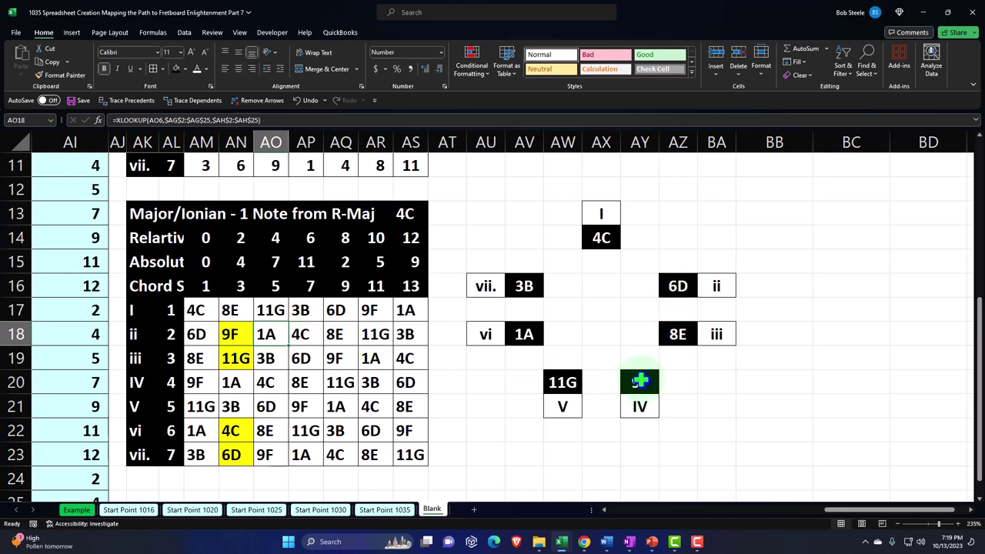
{"action": "left_click", "coordinate": [524, 333], "text": "ctrl"}
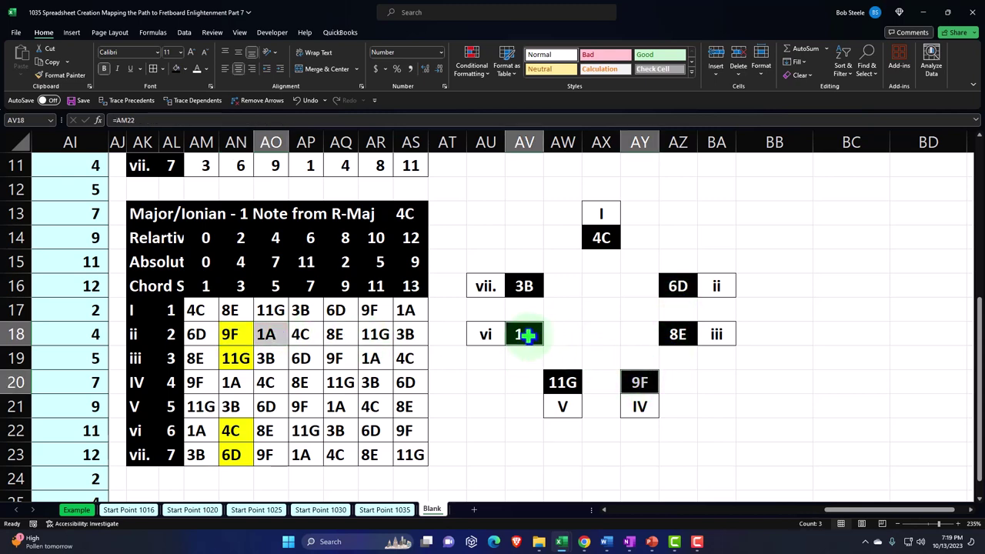
{"action": "left_click", "coordinate": [305, 333]}
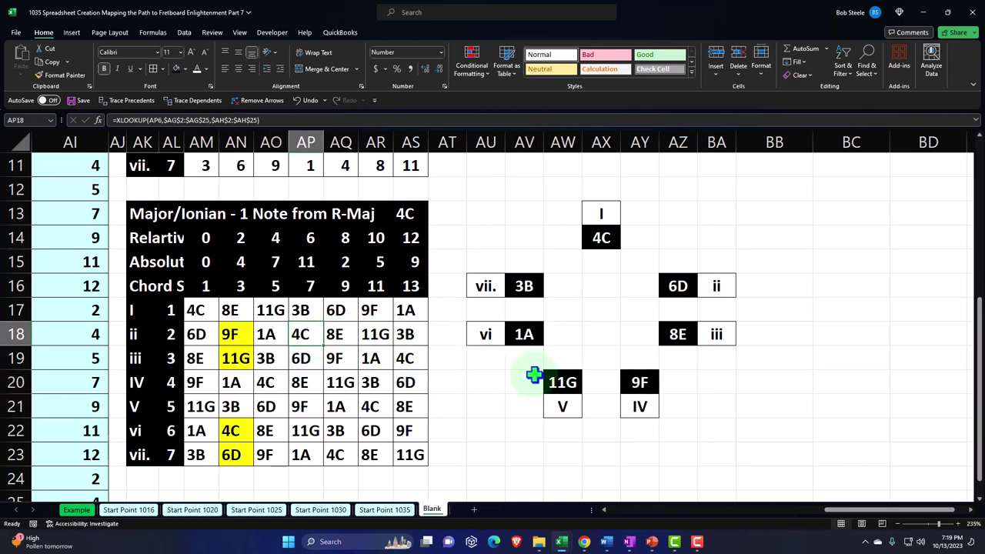
{"action": "left_click", "coordinate": [591, 380]}
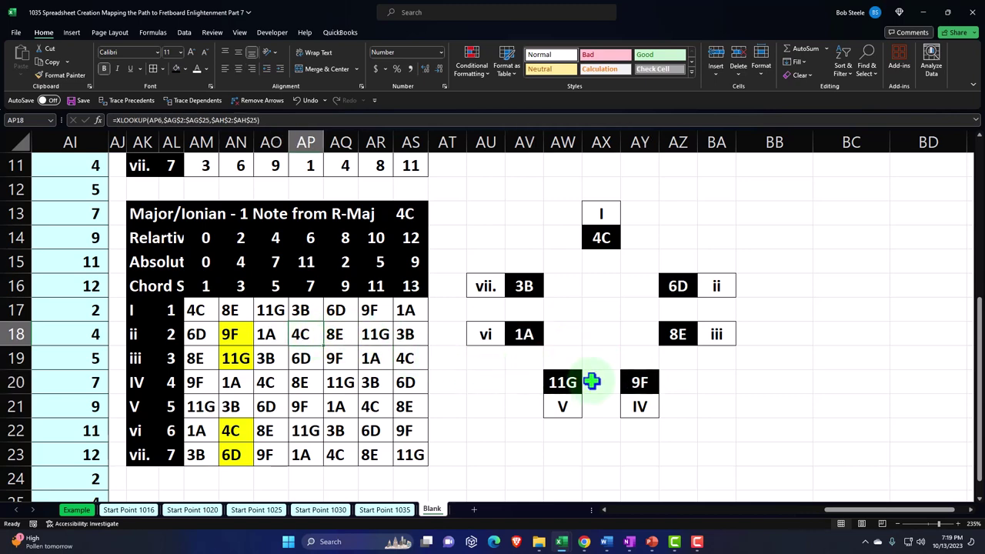
{"action": "left_click", "coordinate": [525, 334], "text": "ctrl"}
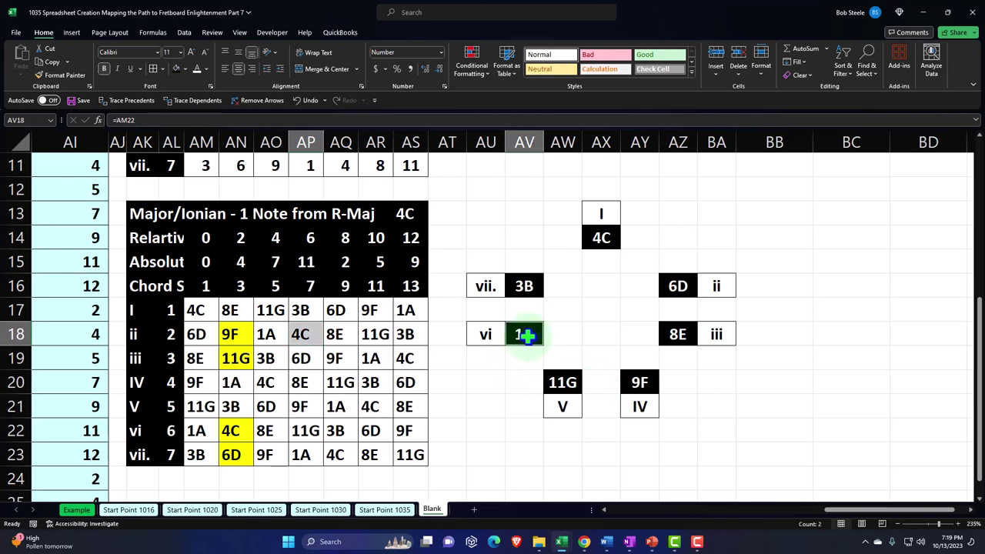
{"action": "left_click", "coordinate": [600, 237], "text": "ctrl"}
{"action": "left_click", "coordinate": [342, 333]}
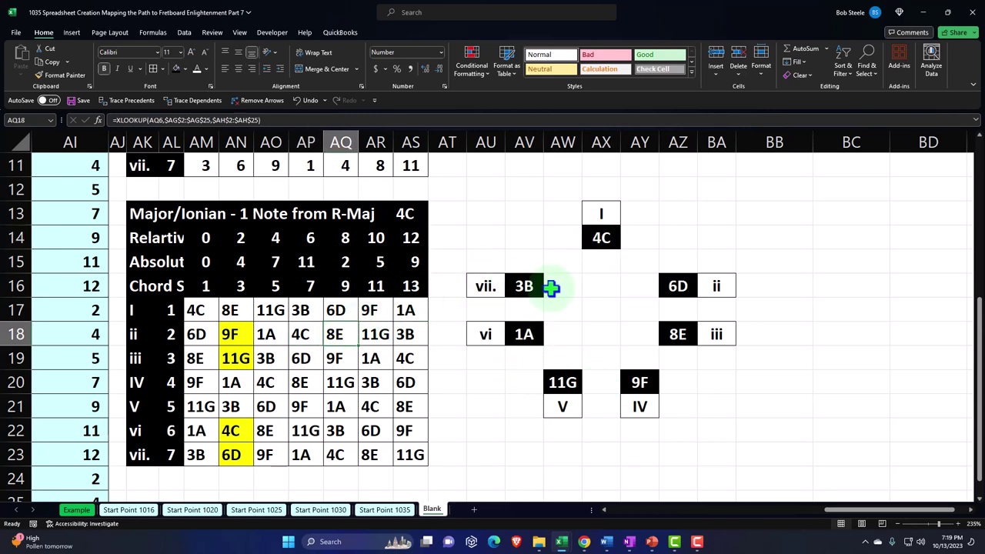
{"action": "left_click", "coordinate": [606, 227], "text": "ctrl"}
{"action": "left_click", "coordinate": [678, 333], "text": "ctrl"}
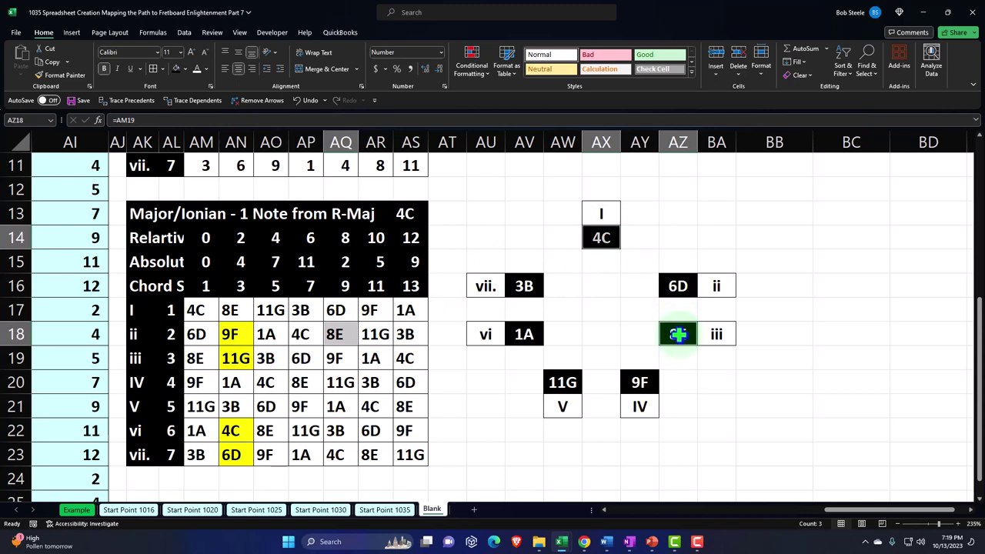
{"action": "left_click", "coordinate": [375, 333]}
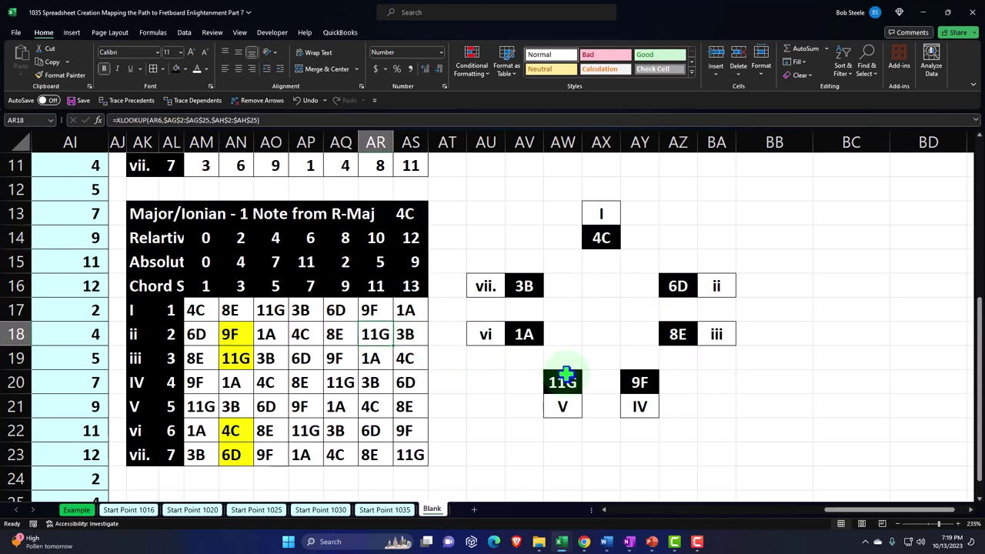
{"action": "left_click", "coordinate": [200, 358]}
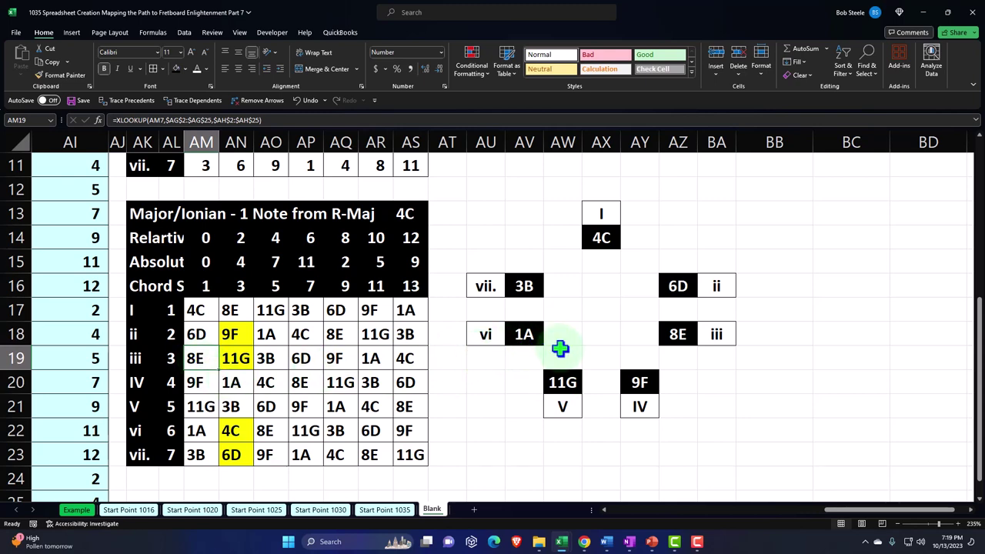
{"action": "left_click", "coordinate": [681, 333]}
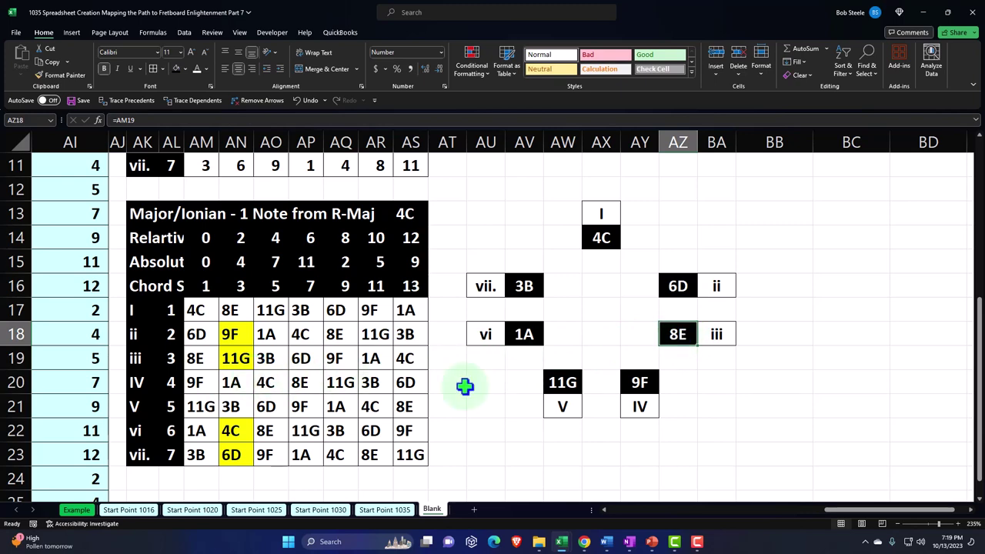
{"action": "left_click", "coordinate": [564, 382], "text": "ctrl"}
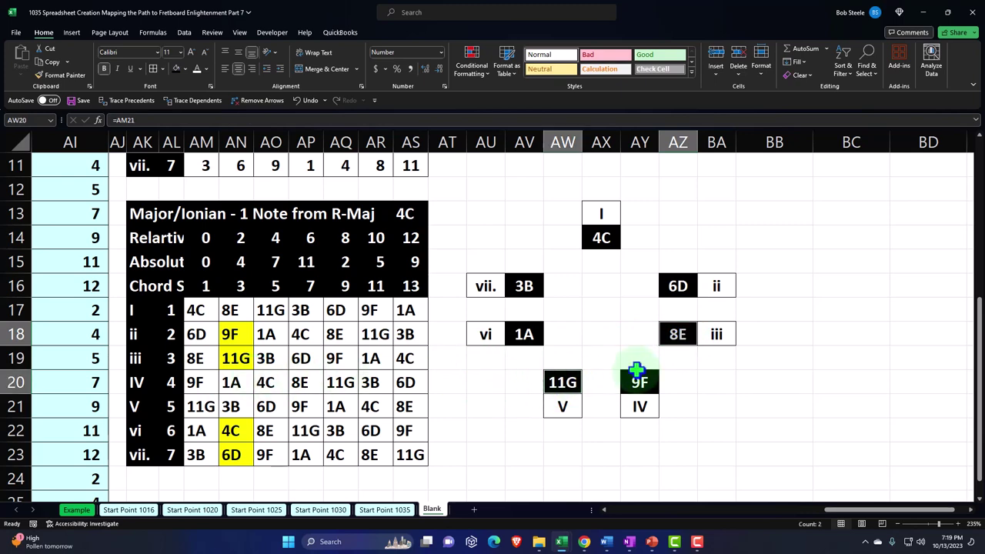
{"action": "left_click", "coordinate": [616, 266]}
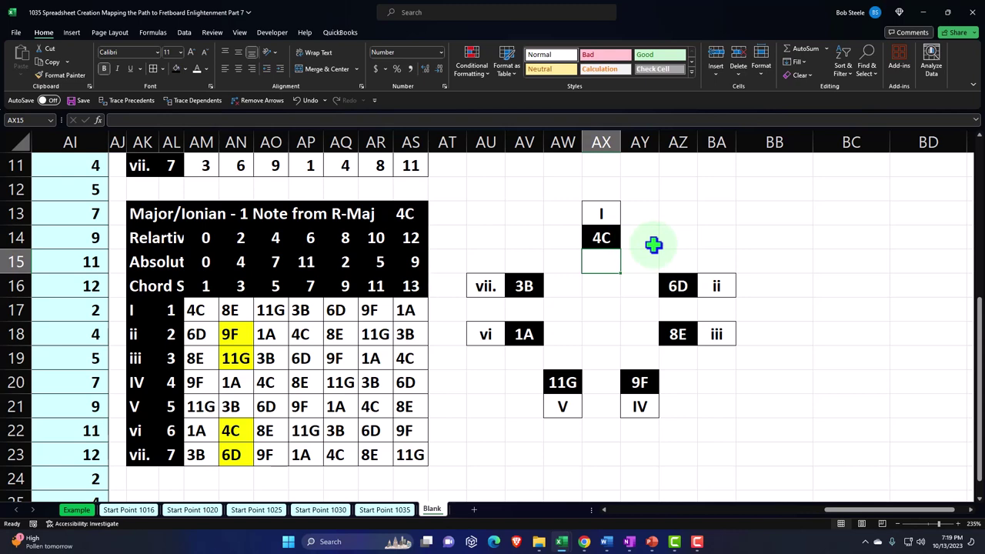
{"action": "left_click", "coordinate": [204, 304]}
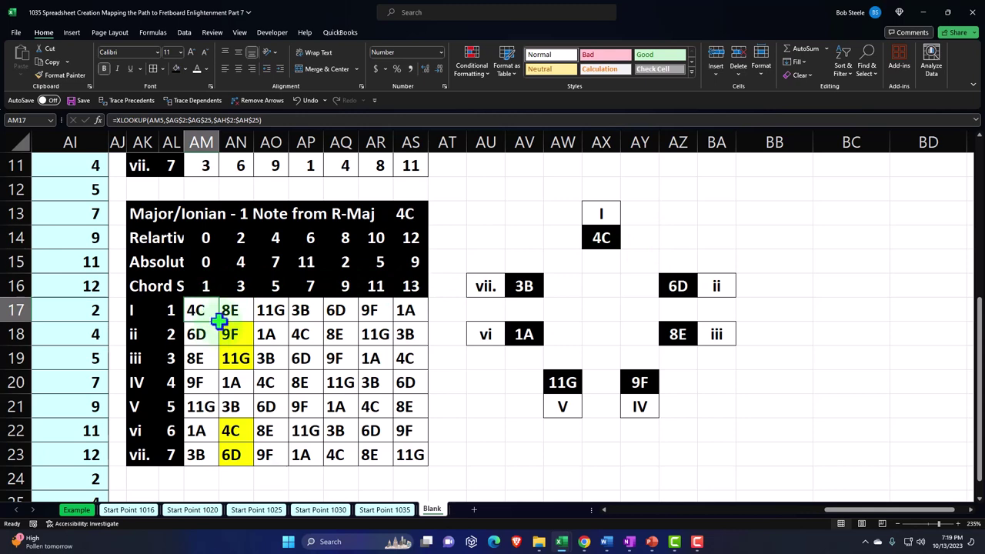
{"action": "left_click", "coordinate": [605, 217]}
{"action": "left_click", "coordinate": [677, 286]}
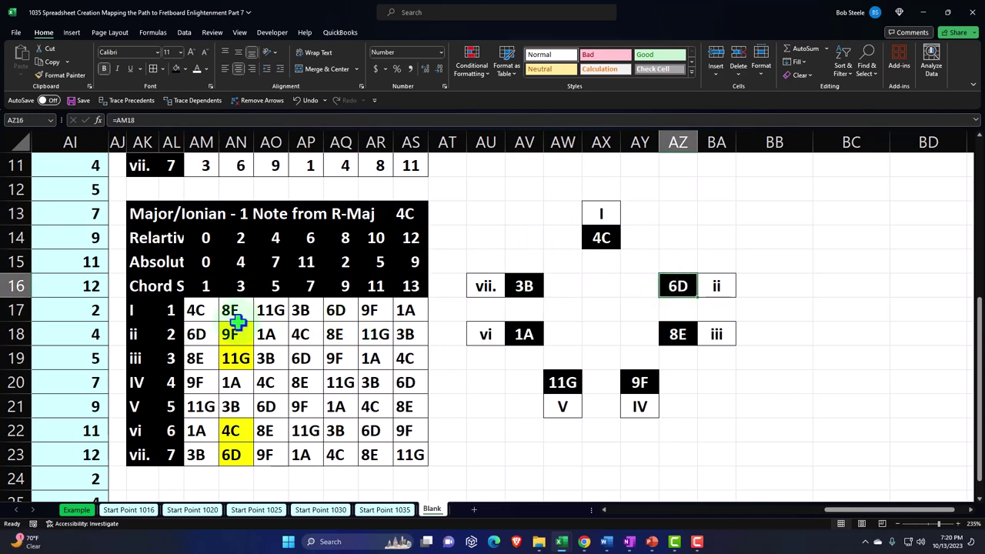
{"action": "left_click", "coordinate": [204, 309]}
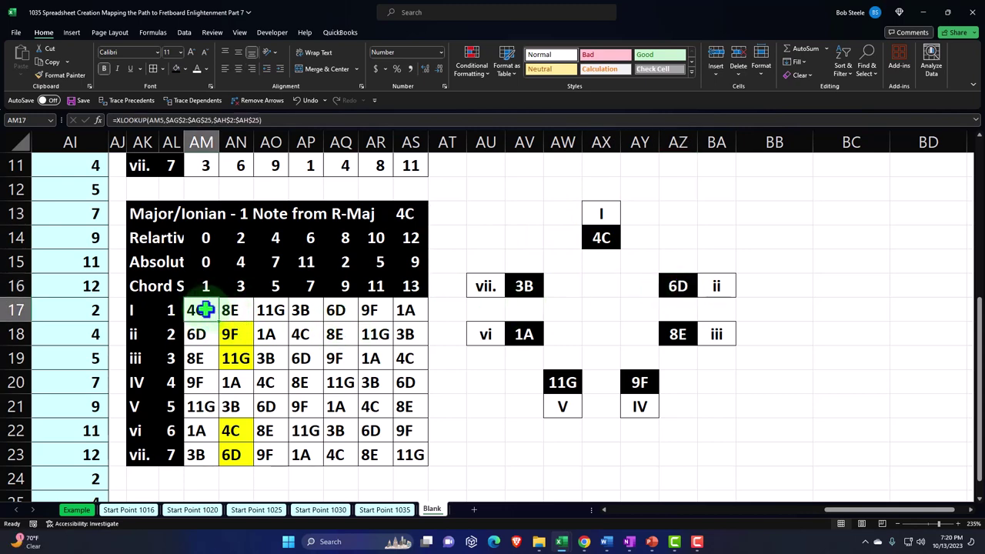
- Review the chord-note formulas, including the ii row's XLOOKUP that returns 9F
{"action": "double_click", "coordinate": [243, 263]}
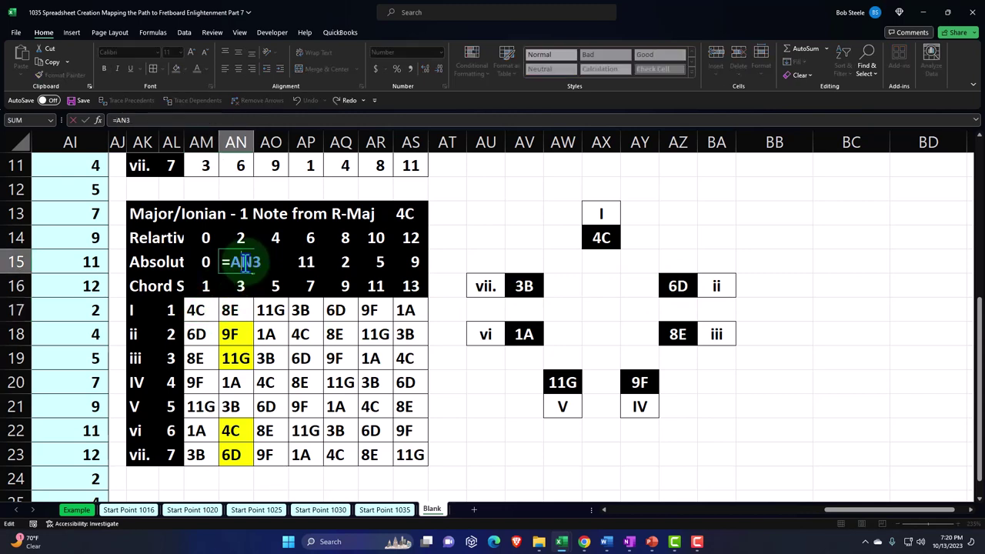
{"action": "key", "text": "Return"}
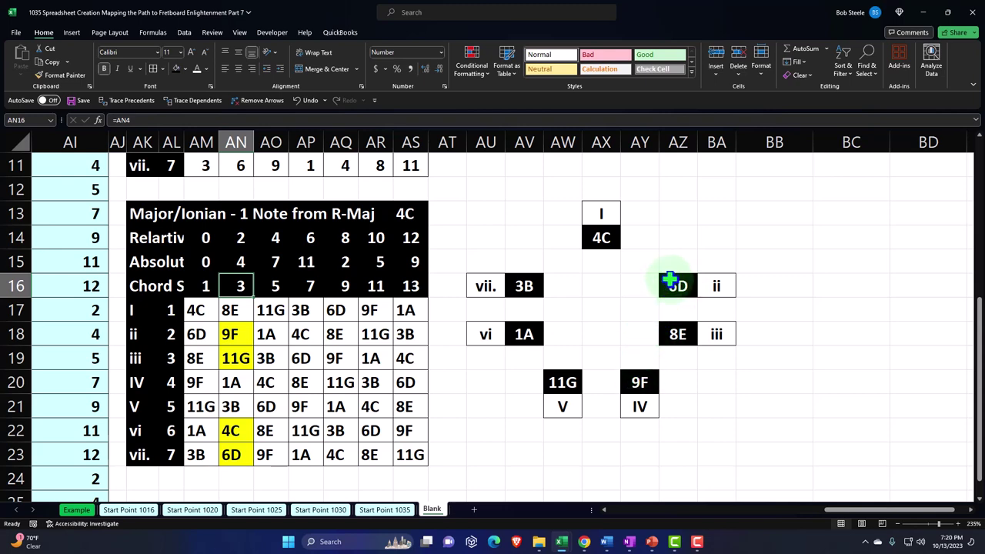
{"action": "left_click", "coordinate": [236, 334]}
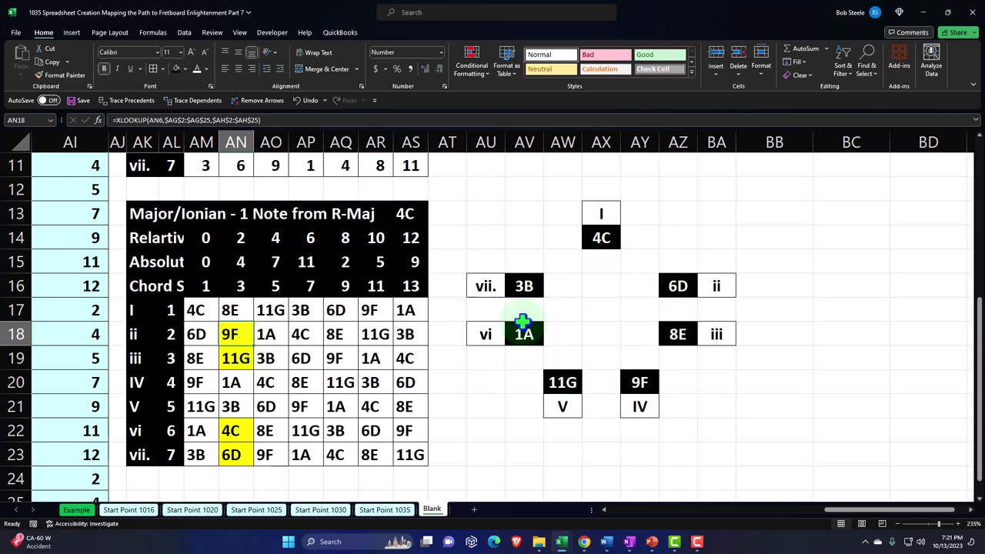
- Select the whole lettered Roman-numeral diagram, AT13:BA22
{"action": "left_click", "coordinate": [216, 310]}
{"action": "left_click_drag", "start_coordinate": [220, 310], "coordinate": [414, 316]}
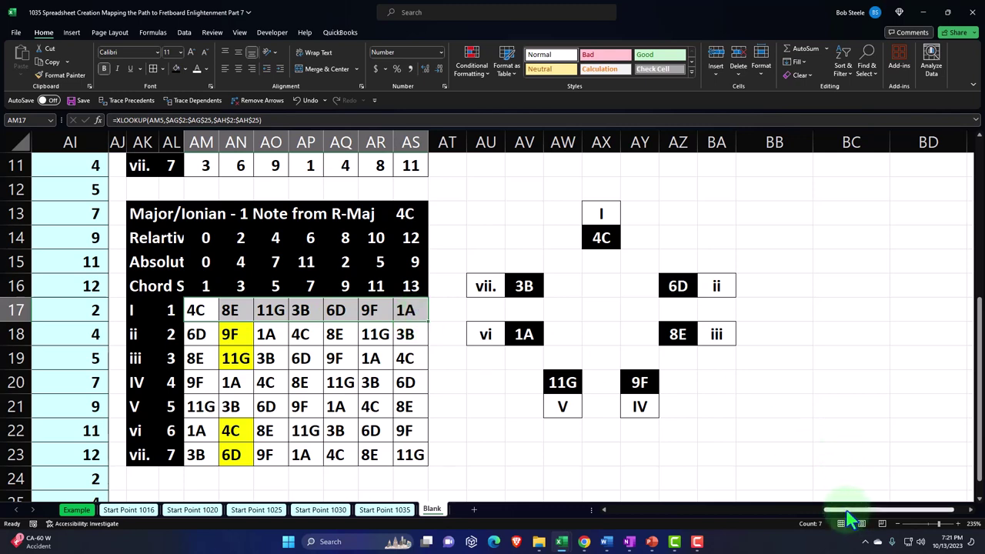
{"action": "left_click_drag", "start_coordinate": [837, 514], "coordinate": [803, 517]}
{"action": "scroll", "coordinate": [212, 319], "scroll_direction": "down", "scroll_amount": 3}
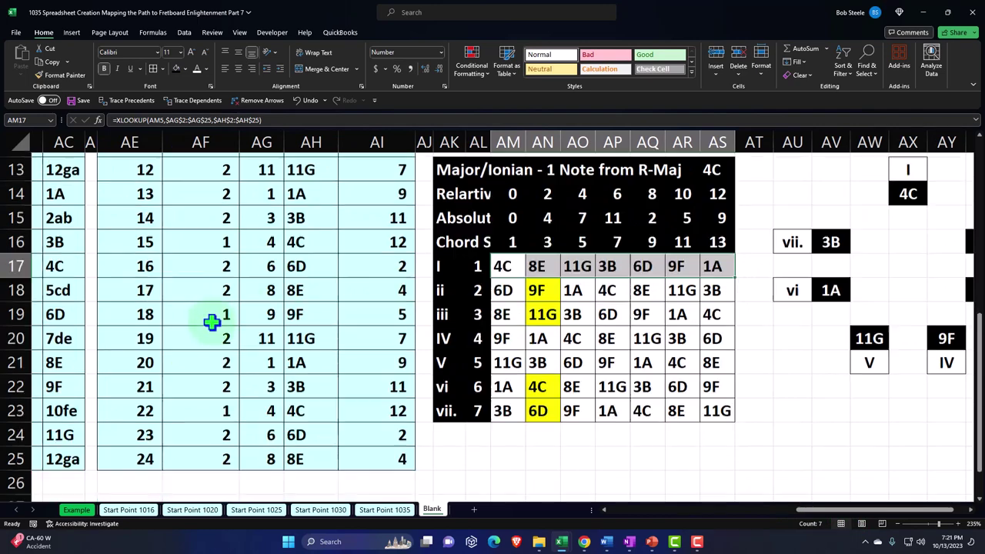
{"action": "scroll", "coordinate": [236, 349], "scroll_direction": "up", "scroll_amount": 3}
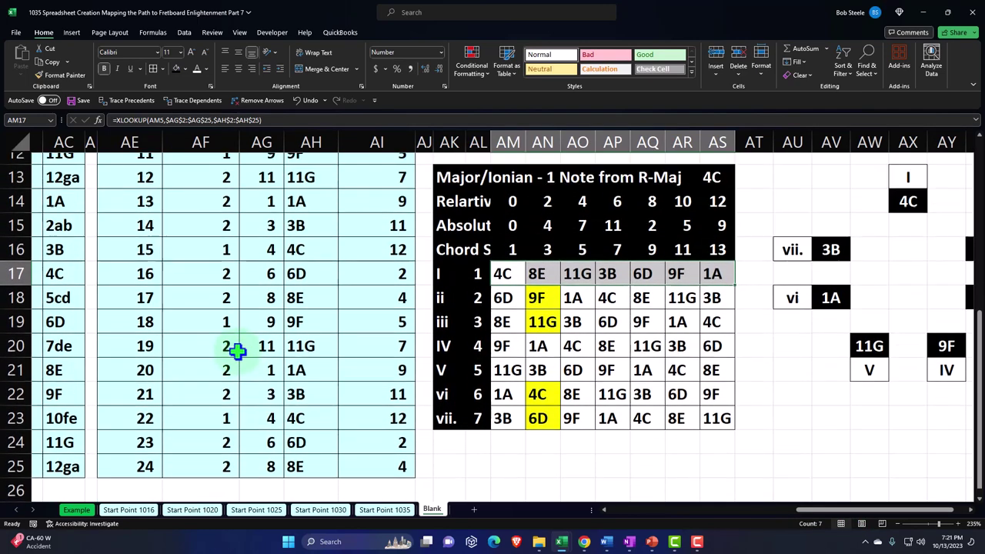
{"action": "left_click_drag", "start_coordinate": [850, 513], "coordinate": [901, 515]}
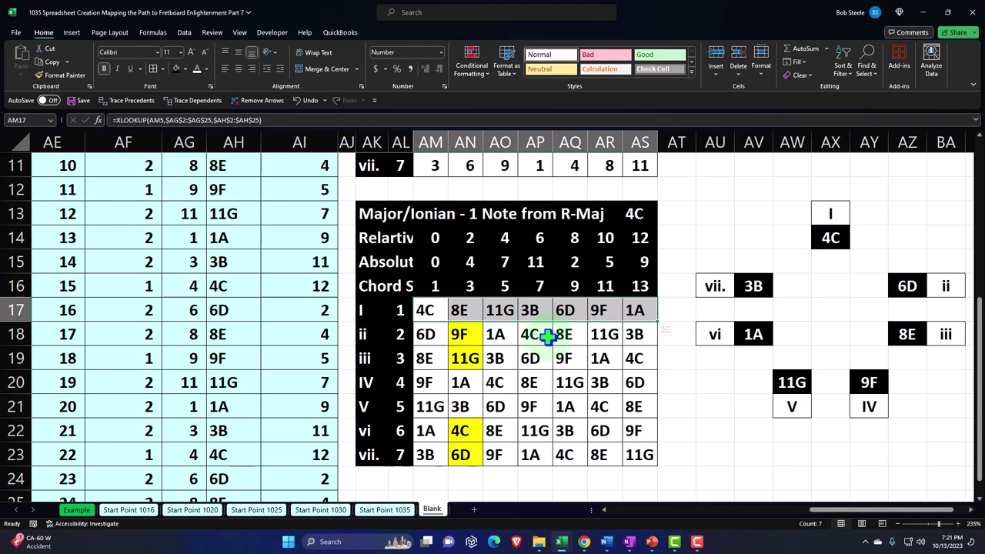
{"action": "scroll", "coordinate": [885, 509], "scroll_direction": "right", "scroll_amount": 1}
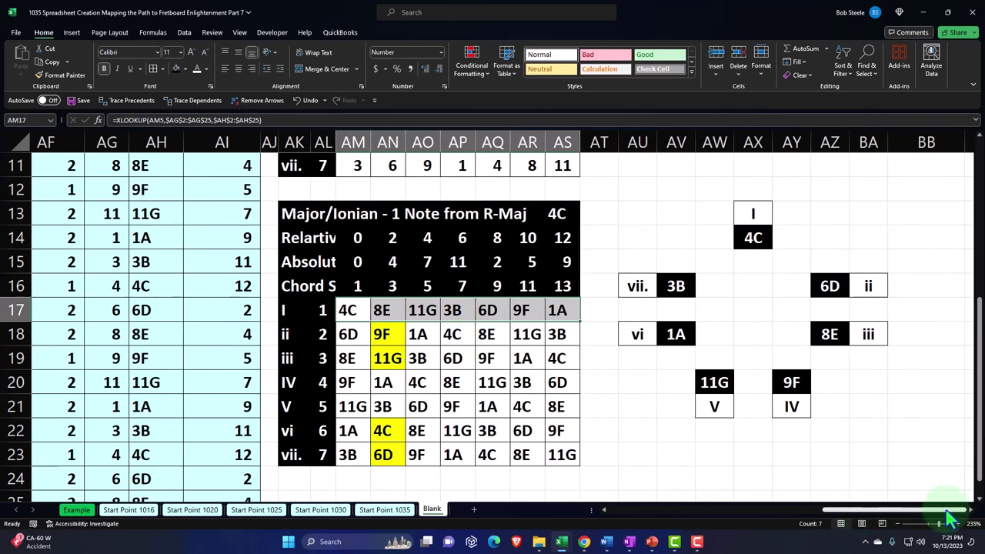
{"action": "scroll", "coordinate": [912, 359], "scroll_direction": "up", "scroll_amount": 2}
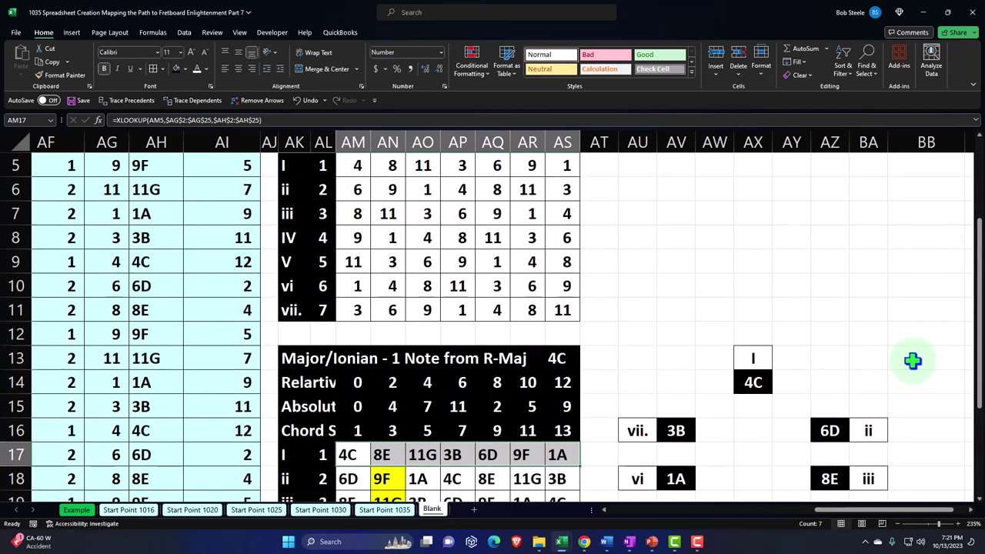
{"action": "scroll", "coordinate": [833, 356], "scroll_direction": "down", "scroll_amount": 1}
{"action": "left_click_drag", "start_coordinate": [602, 284], "coordinate": [881, 423]}
- Copy the lettered diagram and paste it at AT1 beside the numeric chord table
{"action": "key", "text": "ctrl+c"}
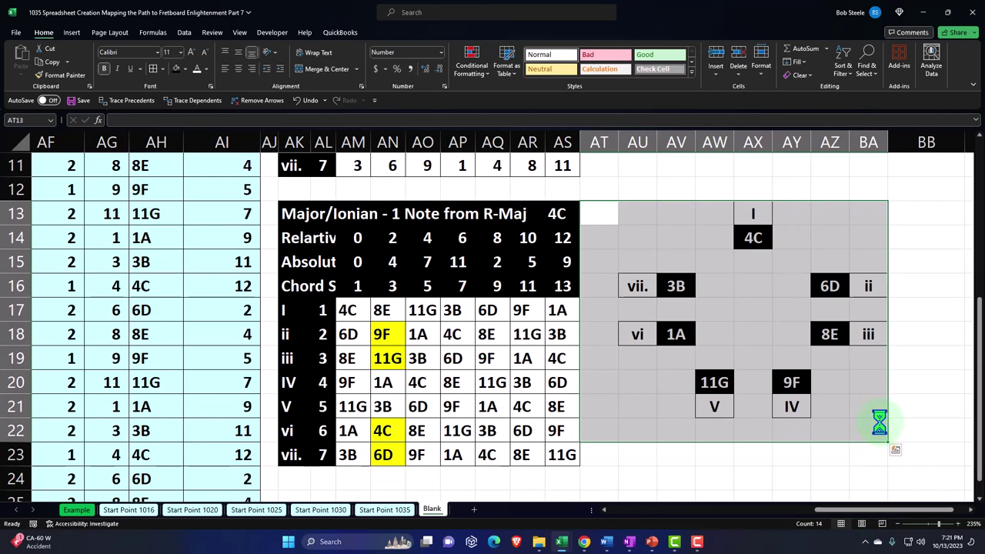
{"action": "scroll", "coordinate": [761, 396], "scroll_direction": "up", "scroll_amount": 4}
{"action": "scroll", "coordinate": [672, 305], "scroll_direction": "down", "scroll_amount": 2}
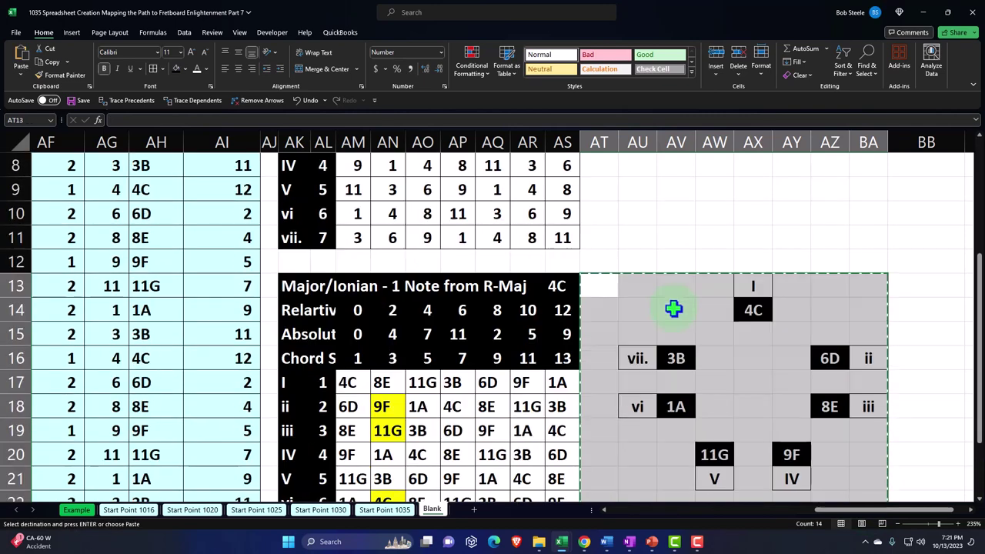
{"action": "scroll", "coordinate": [672, 308], "scroll_direction": "up", "scroll_amount": 2}
{"action": "left_click", "coordinate": [598, 194]}
{"action": "key", "text": "ctrl+v"}
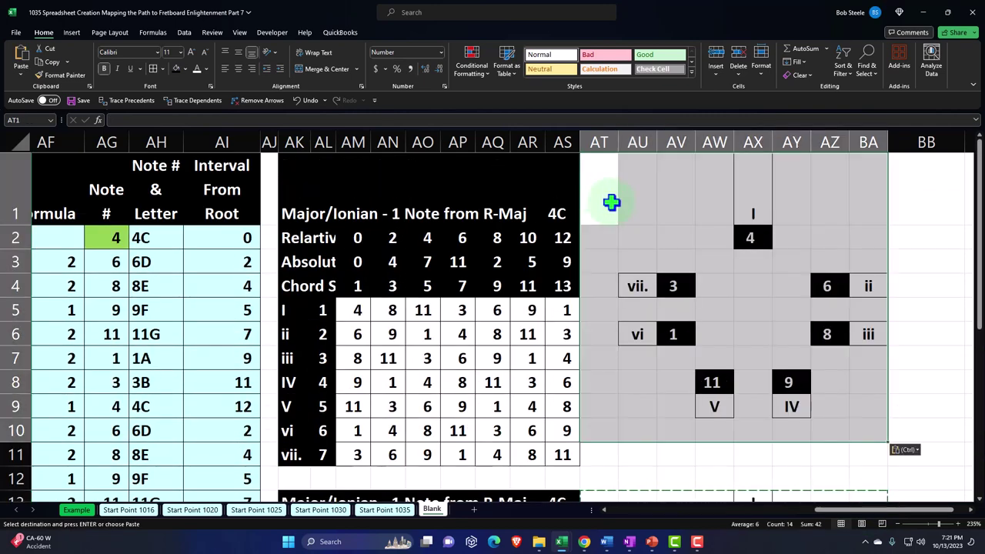
- Check the references behind the pasted diagram's I label, I note and vii. note
{"action": "left_click", "coordinate": [758, 213]}
{"action": "double_click", "coordinate": [758, 213]}
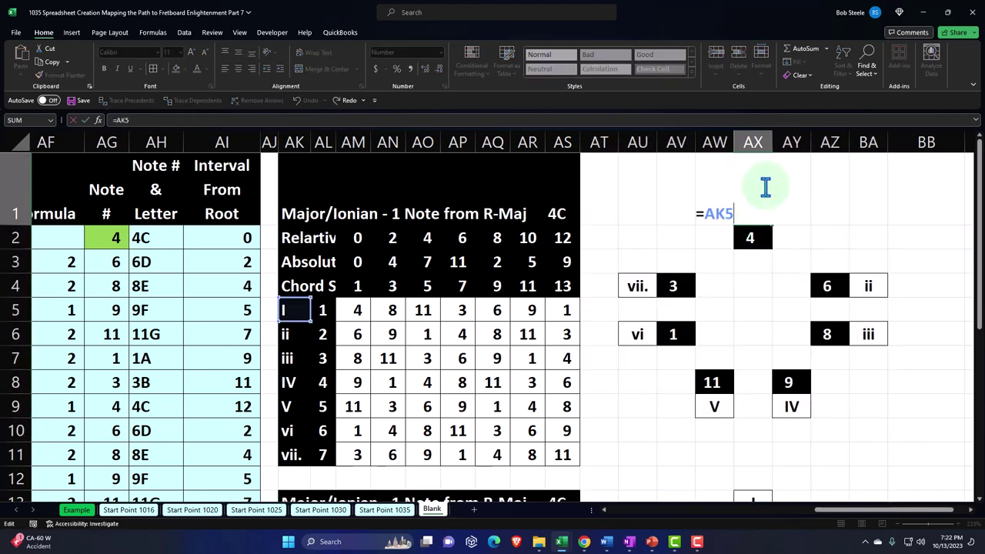
{"action": "key", "text": "Return"}
{"action": "double_click", "coordinate": [756, 243]}
{"action": "key", "text": "Return"}
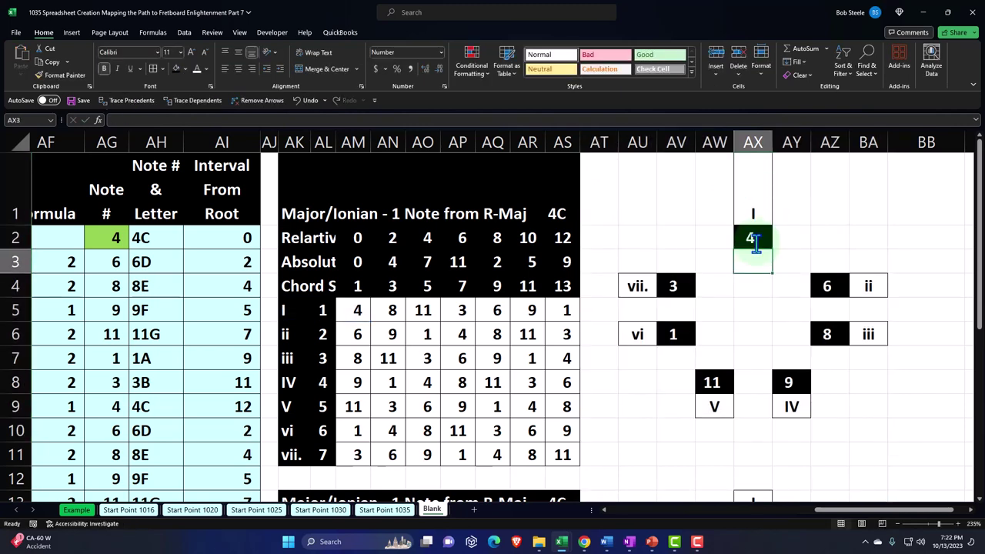
{"action": "double_click", "coordinate": [676, 287]}
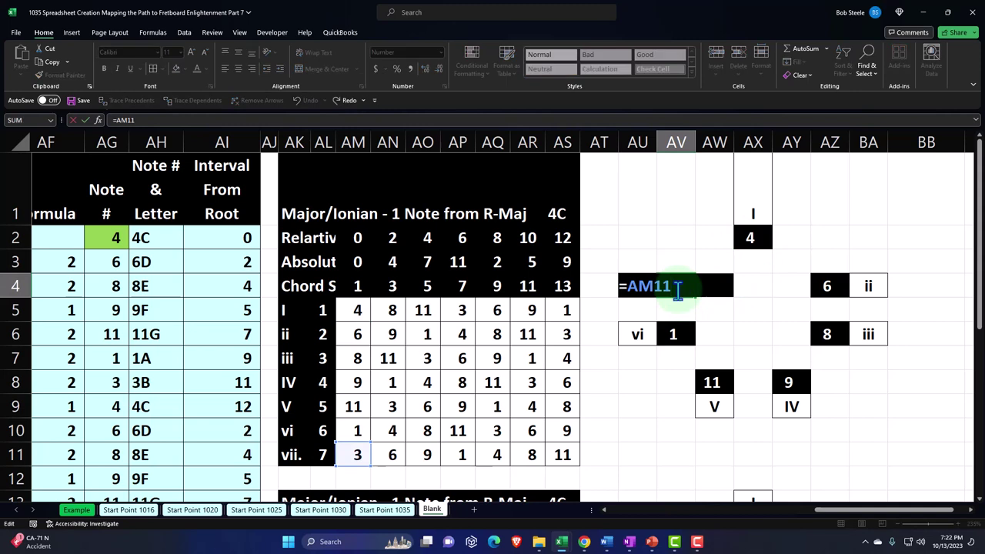
{"action": "key", "text": "Return"}
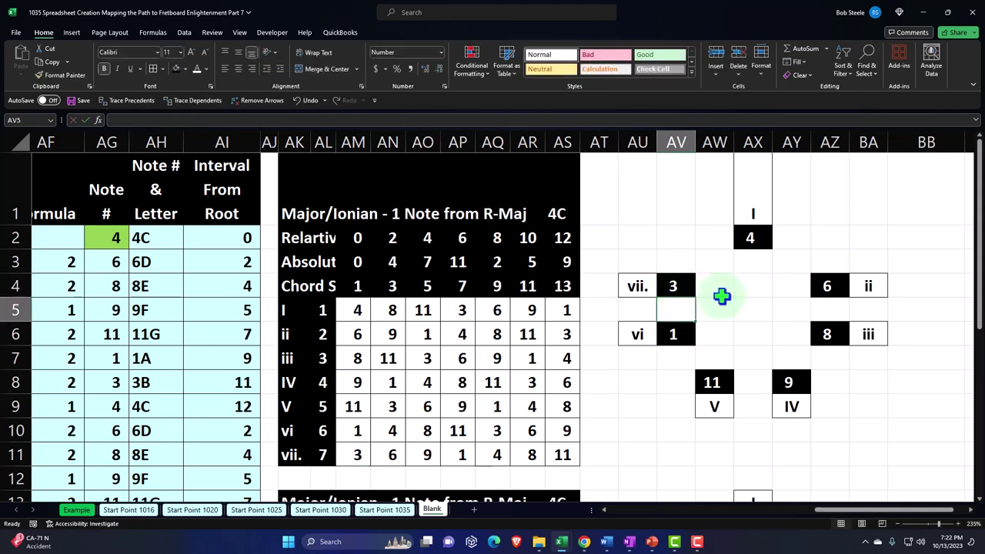
{"action": "left_click", "coordinate": [754, 237]}
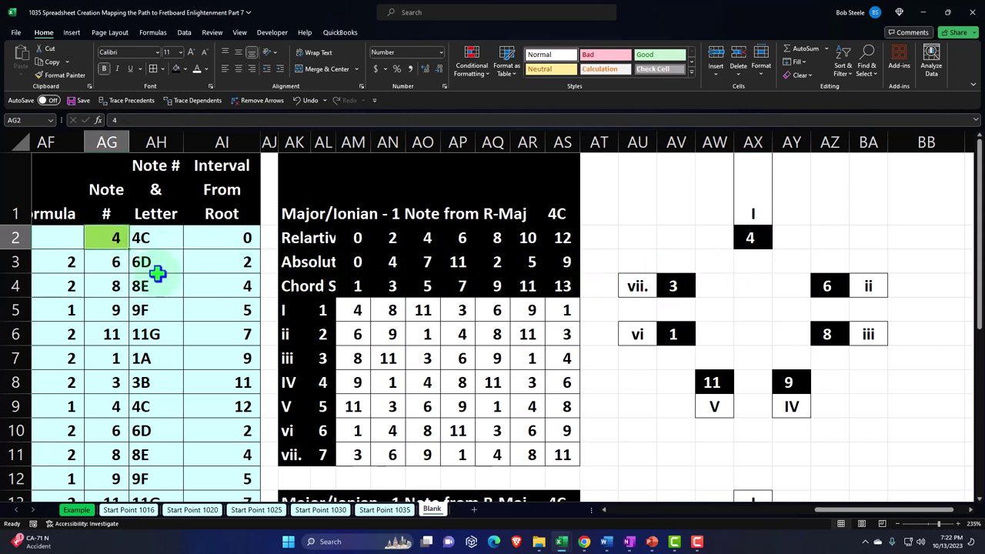
- Set the root note in AG2 to 3 and inspect the note-letter lookups
{"action": "type", "text": "3"}
{"action": "key", "text": "Return"}
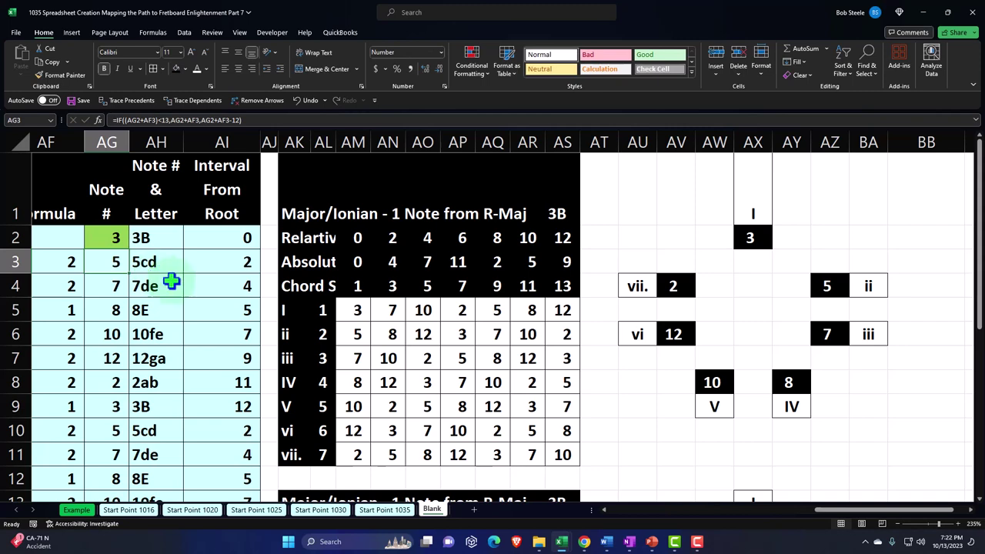
{"action": "left_click", "coordinate": [162, 264]}
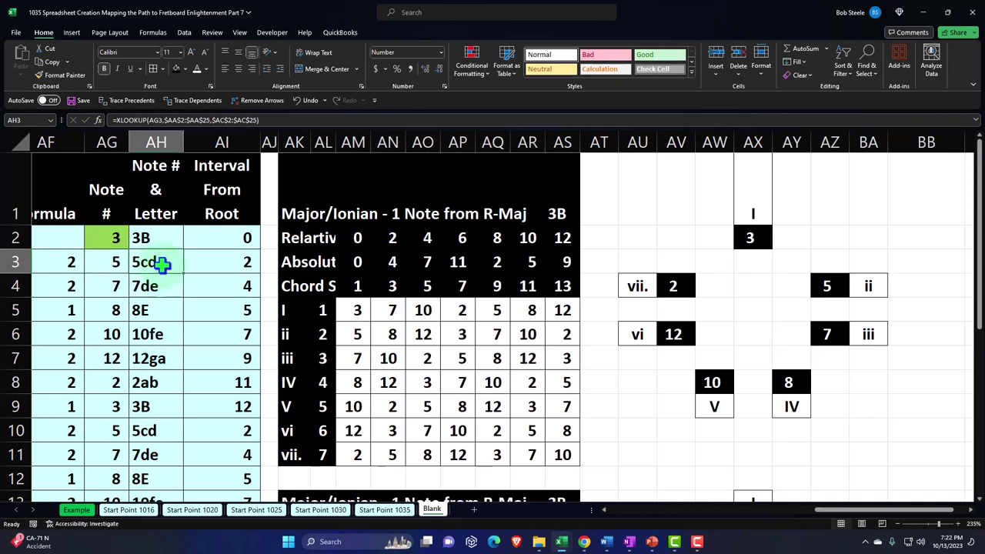
{"action": "key", "text": "Down"}
{"action": "key", "text": "Down"}
{"action": "key", "text": "Down"}
{"action": "key", "text": "Down"}
{"action": "key", "text": "Down"}
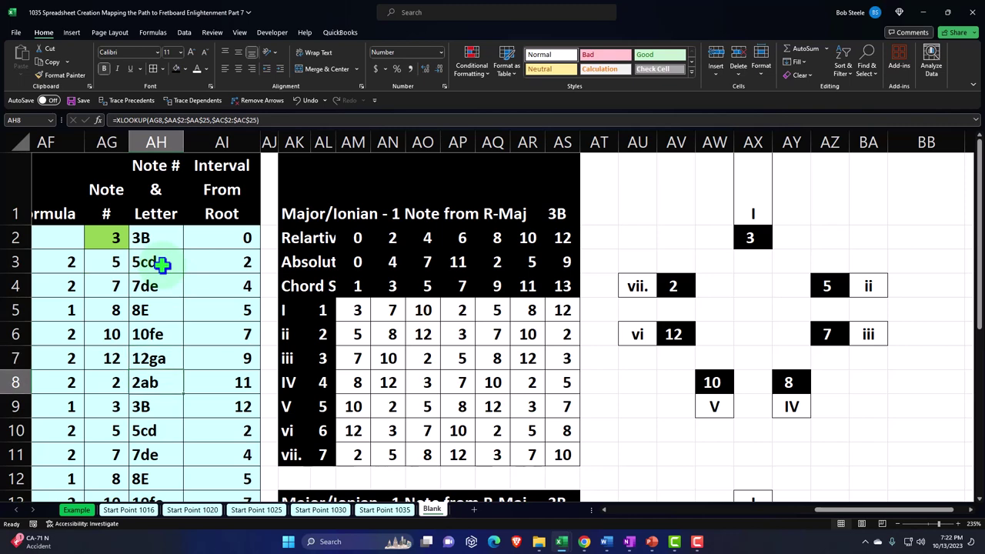
- Verify the recalculated diagram and lettered chord notes, e.g. I–3 and ii–5
{"action": "left_click", "coordinate": [755, 239]}
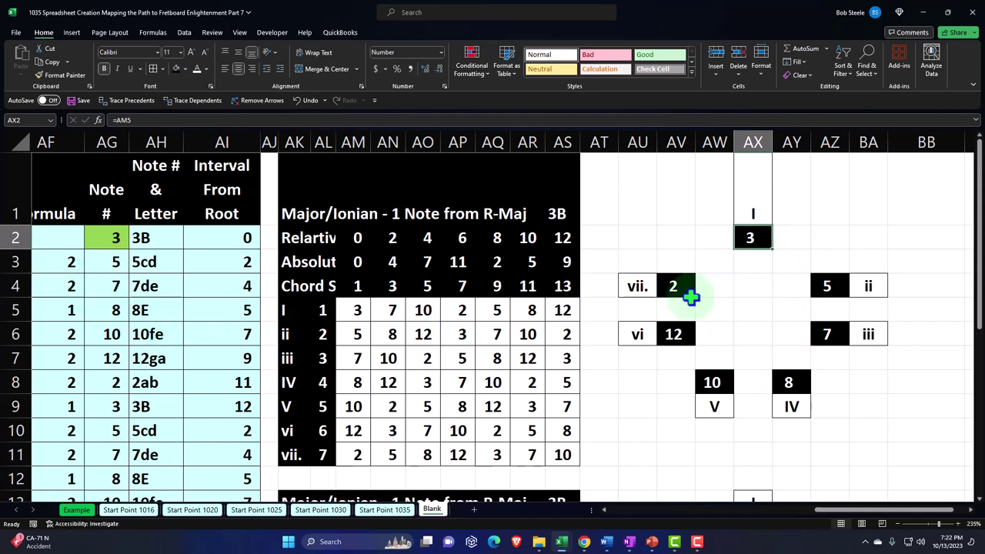
{"action": "scroll", "coordinate": [690, 297], "scroll_direction": "down", "scroll_amount": 4}
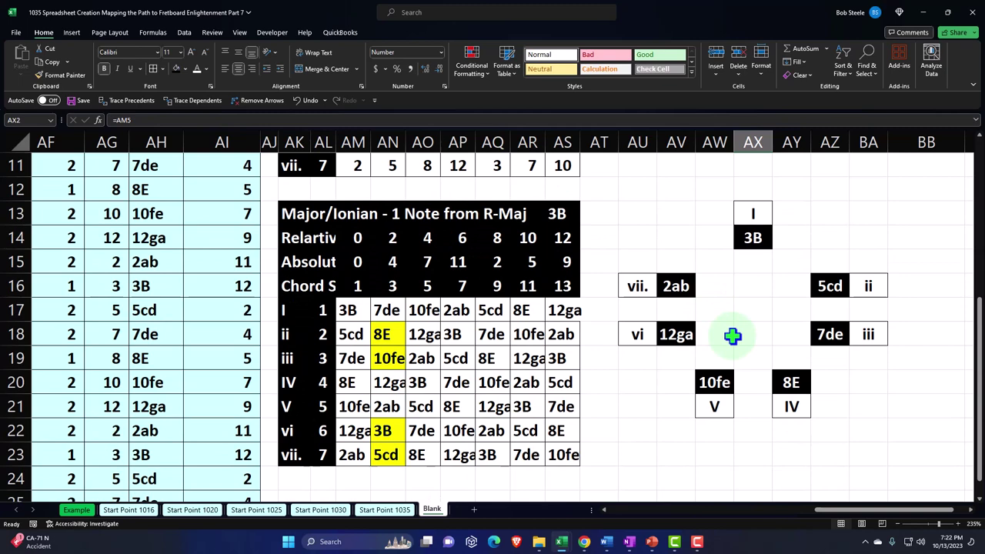
{"action": "left_click_drag", "start_coordinate": [355, 311], "coordinate": [559, 450]}
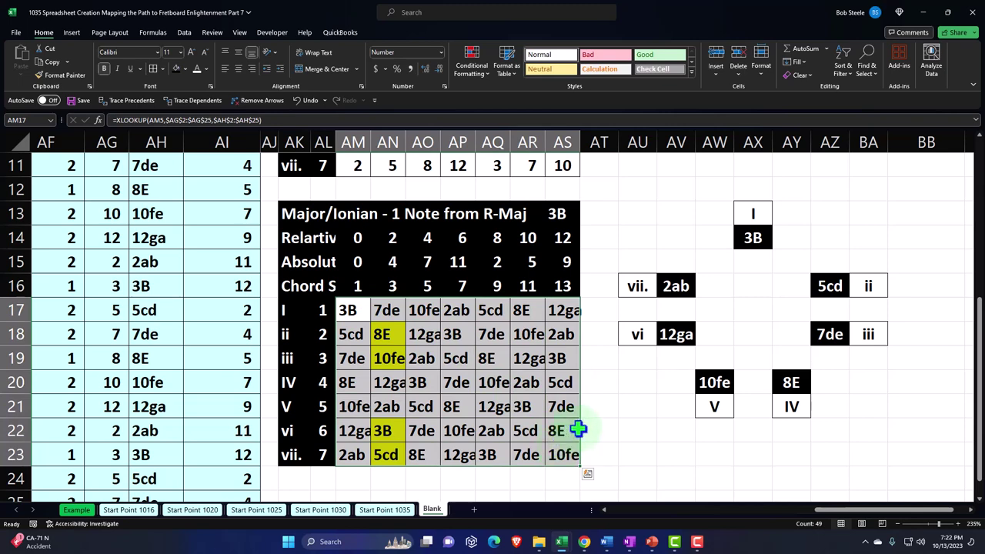
{"action": "left_click", "coordinate": [615, 408]}
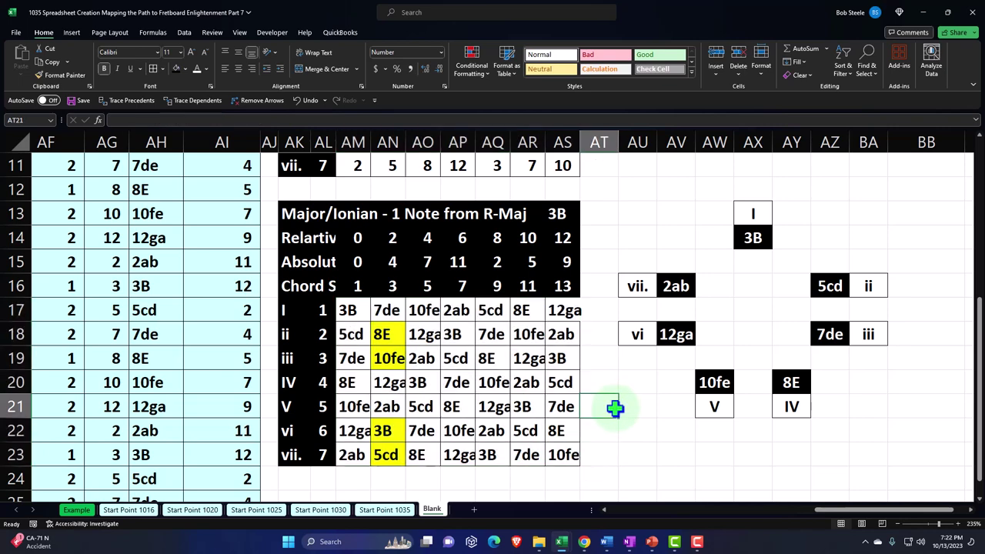
{"action": "left_click", "coordinate": [817, 285]}
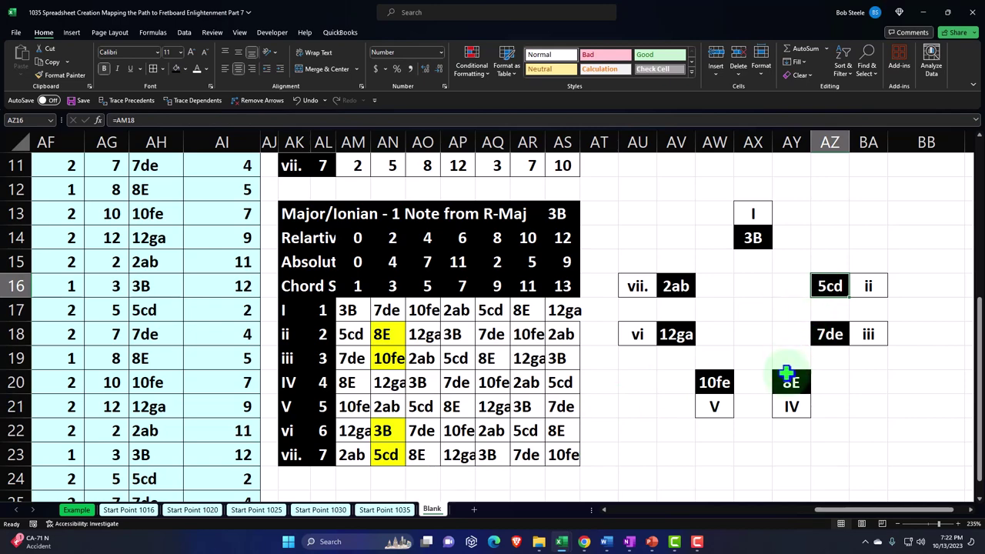
{"action": "scroll", "coordinate": [784, 377], "scroll_direction": "up", "scroll_amount": 3}
{"action": "scroll", "coordinate": [786, 373], "scroll_direction": "up", "scroll_amount": 1}
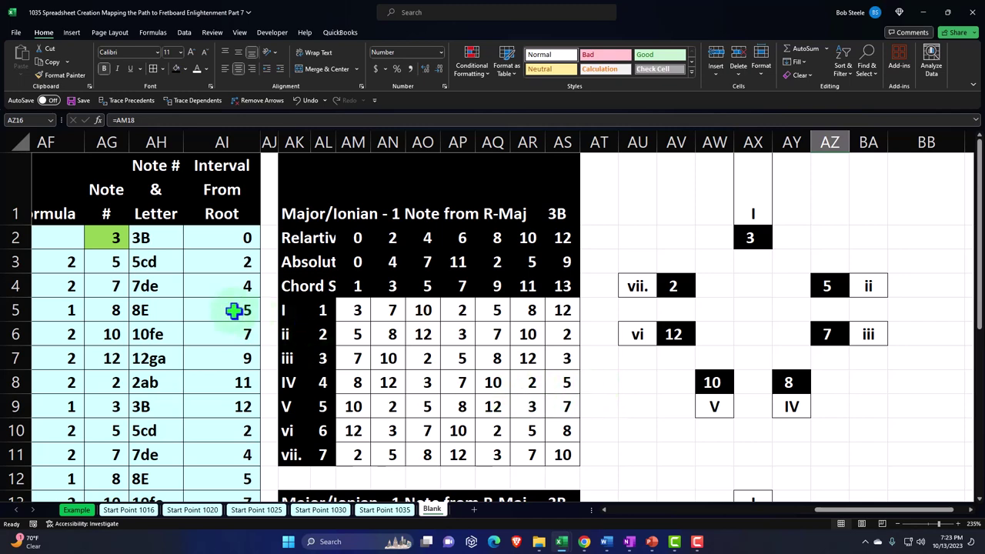
{"action": "left_click", "coordinate": [156, 263]}
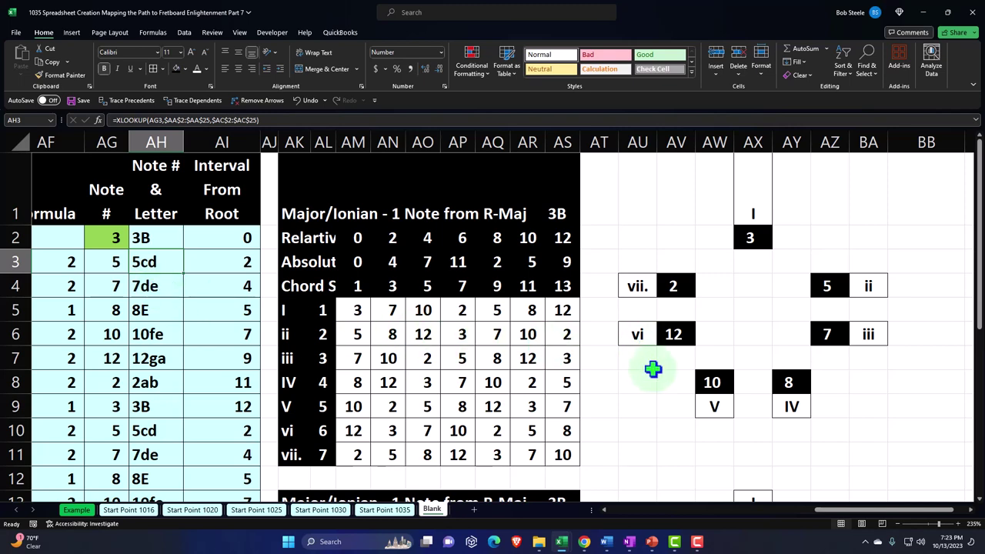
{"action": "scroll", "coordinate": [653, 369], "scroll_direction": "down", "scroll_amount": 3}
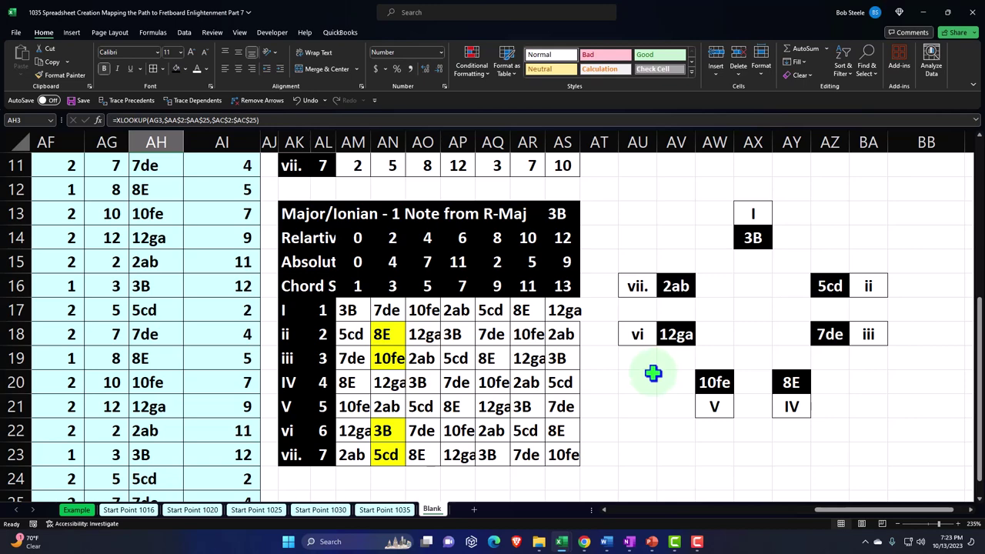
{"action": "scroll", "coordinate": [652, 373], "scroll_direction": "up", "scroll_amount": 3}
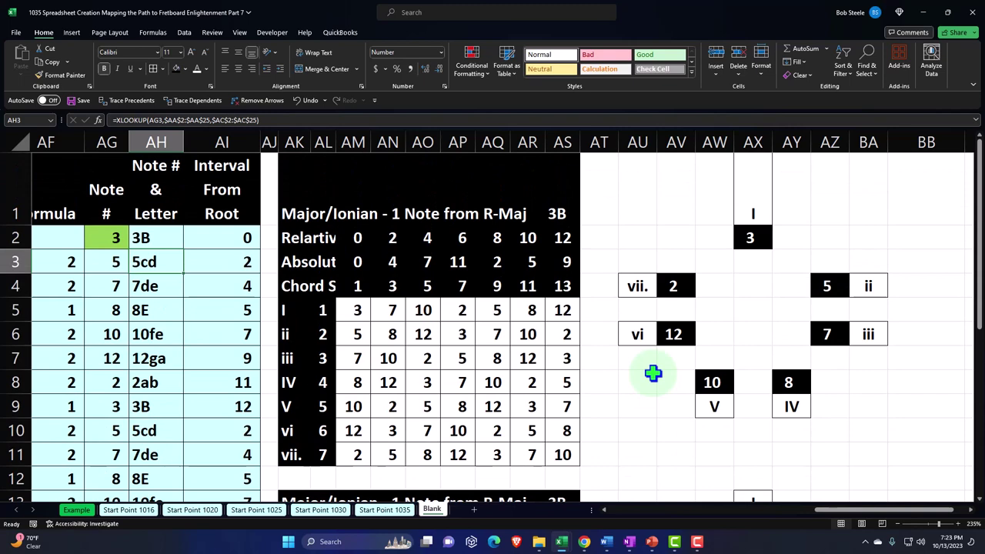